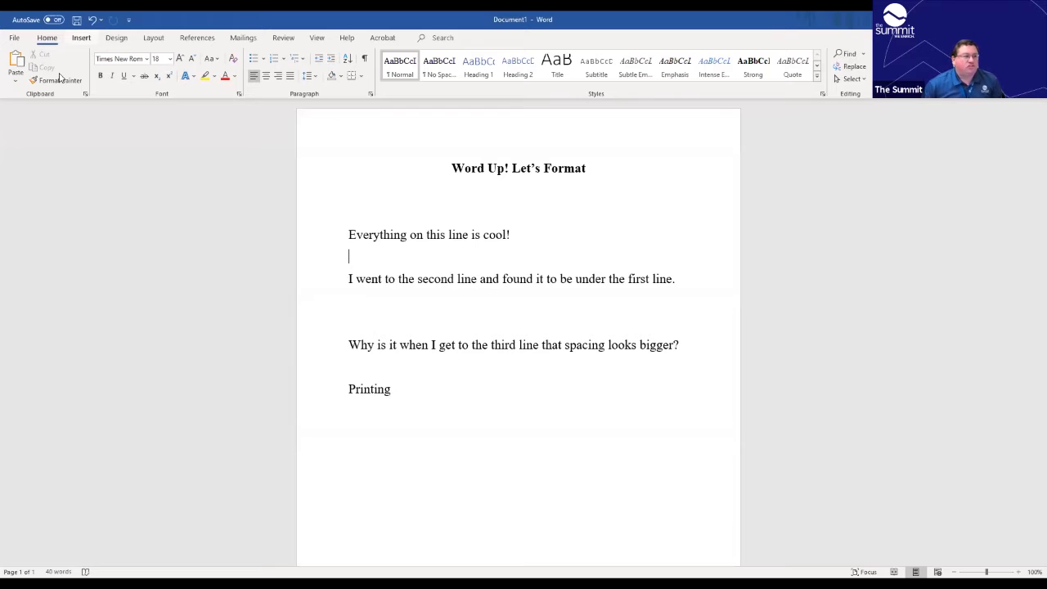
Step: Browse the available shapes, the icon library, the page layout settings and the review tools without inserting anything
{"action": "left_click", "coordinate": [81, 38]}
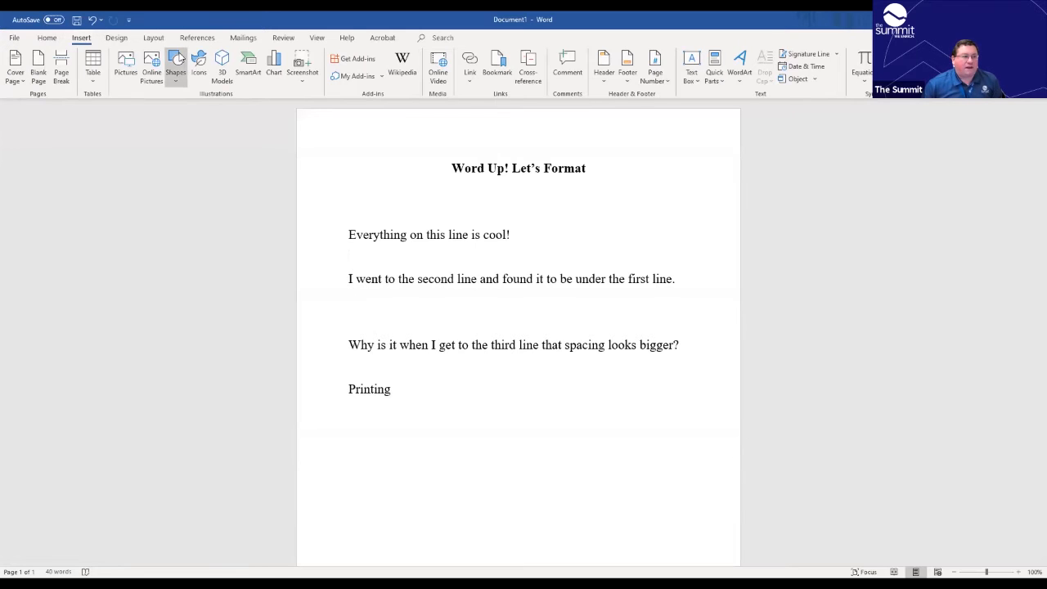
{"action": "left_click", "coordinate": [176, 67]}
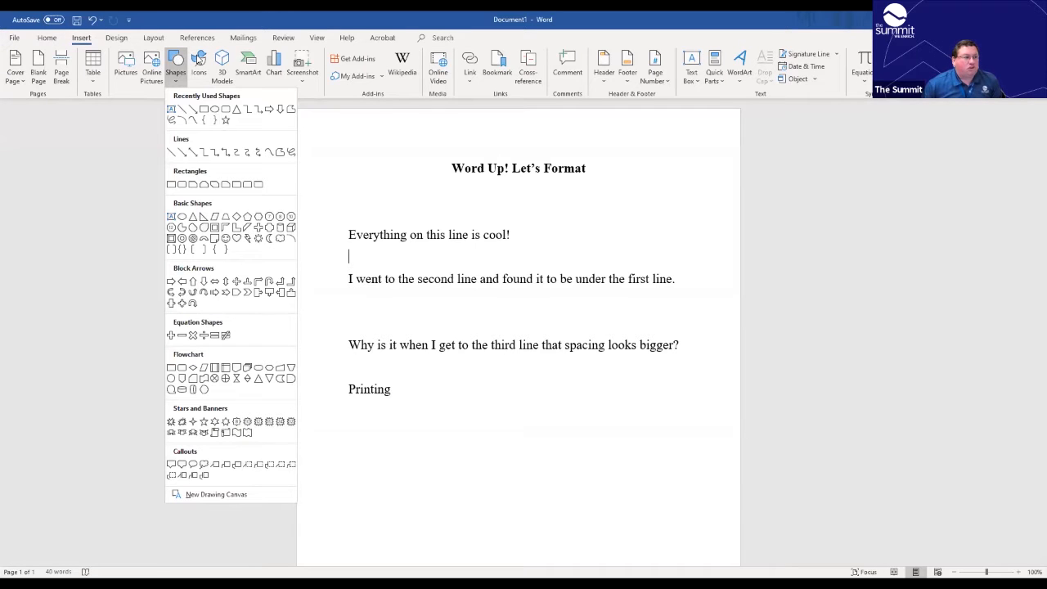
{"action": "left_click", "coordinate": [198, 60]}
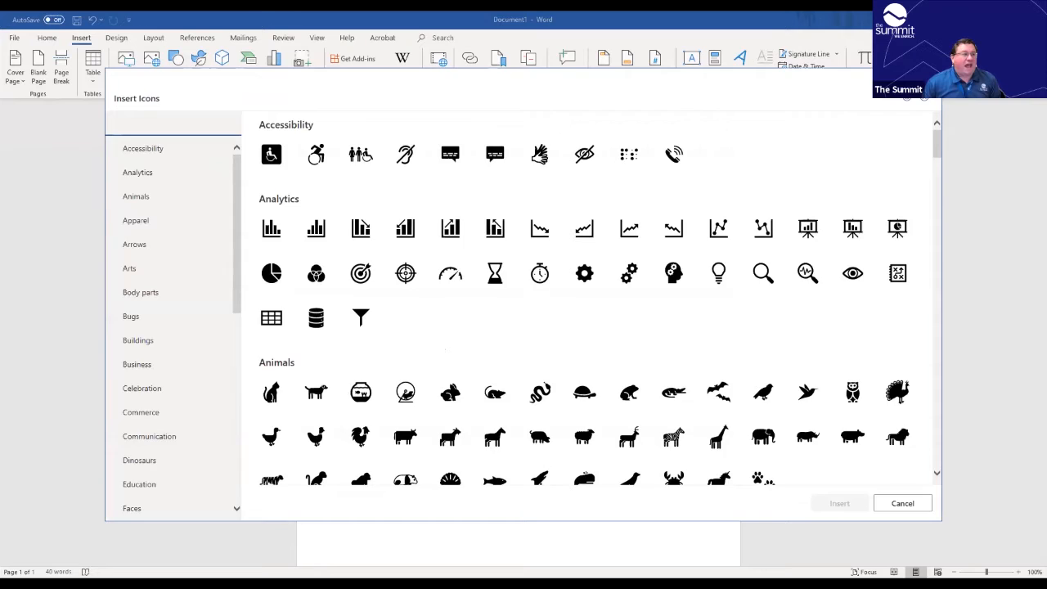
{"action": "key", "text": "Escape"}
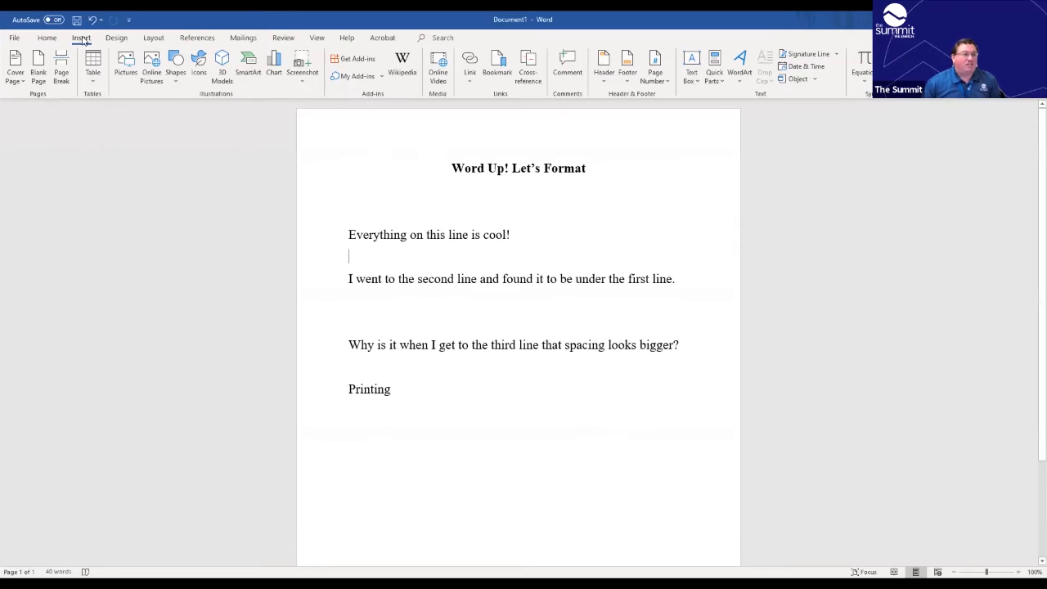
{"action": "left_click", "coordinate": [154, 39]}
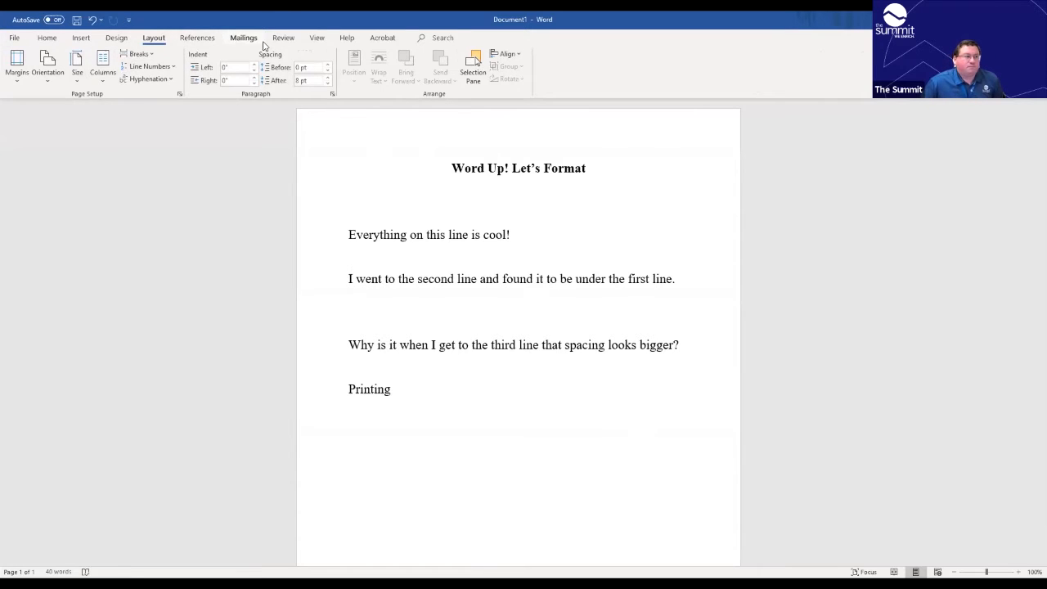
{"action": "left_click", "coordinate": [282, 37]}
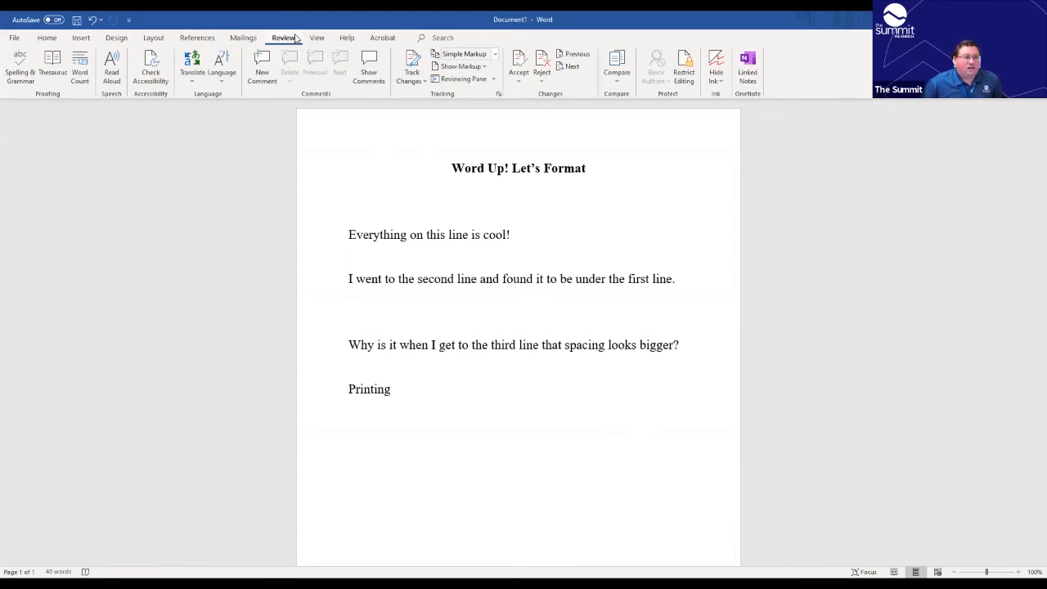
Step: View the document in Read Mode and return to Print Layout
{"action": "left_click", "coordinate": [316, 38]}
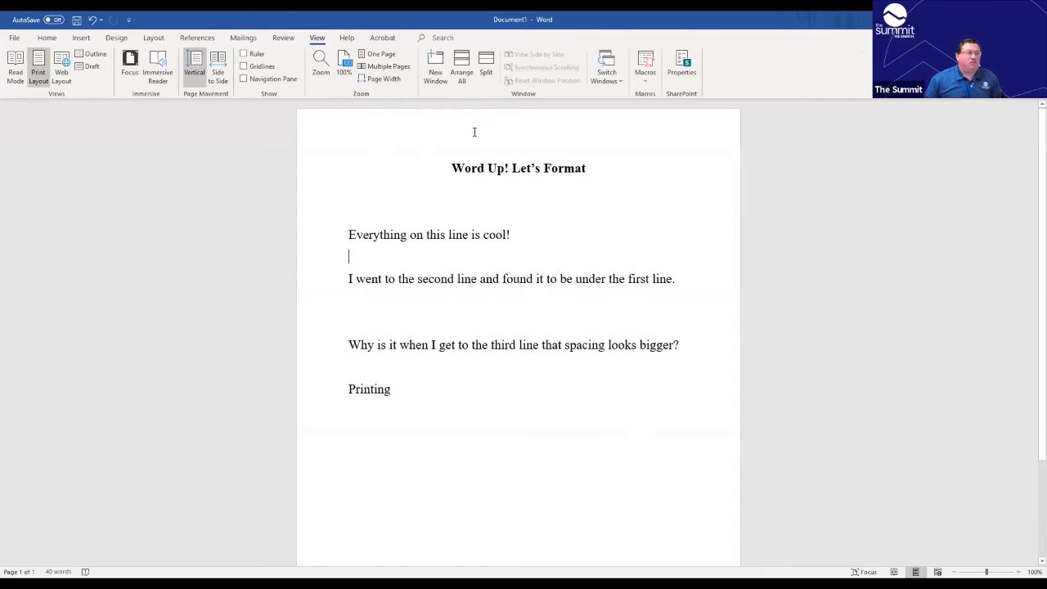
{"action": "left_click", "coordinate": [15, 76]}
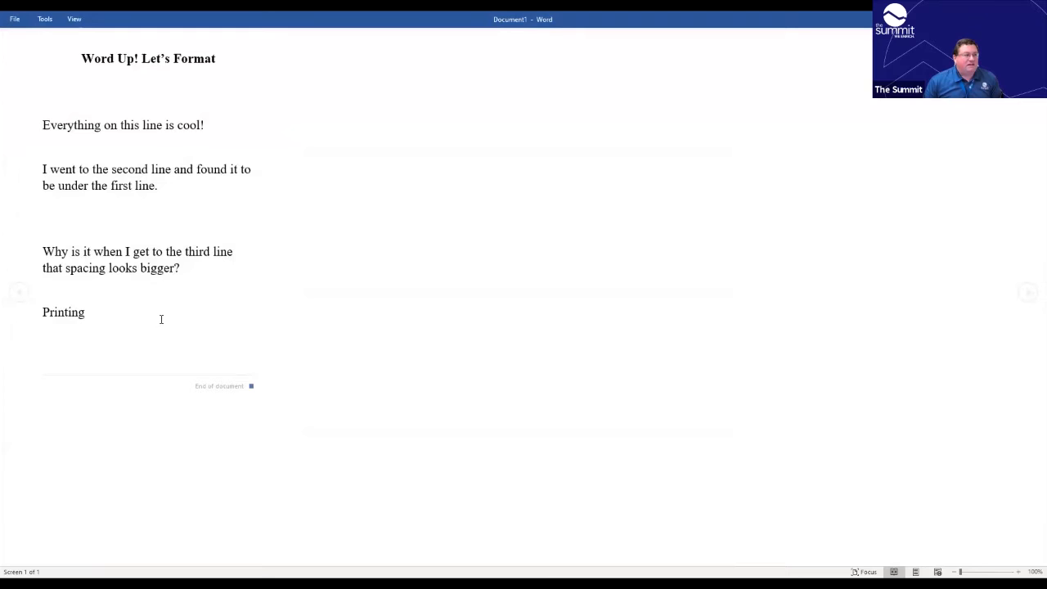
{"action": "left_click", "coordinate": [73, 21]}
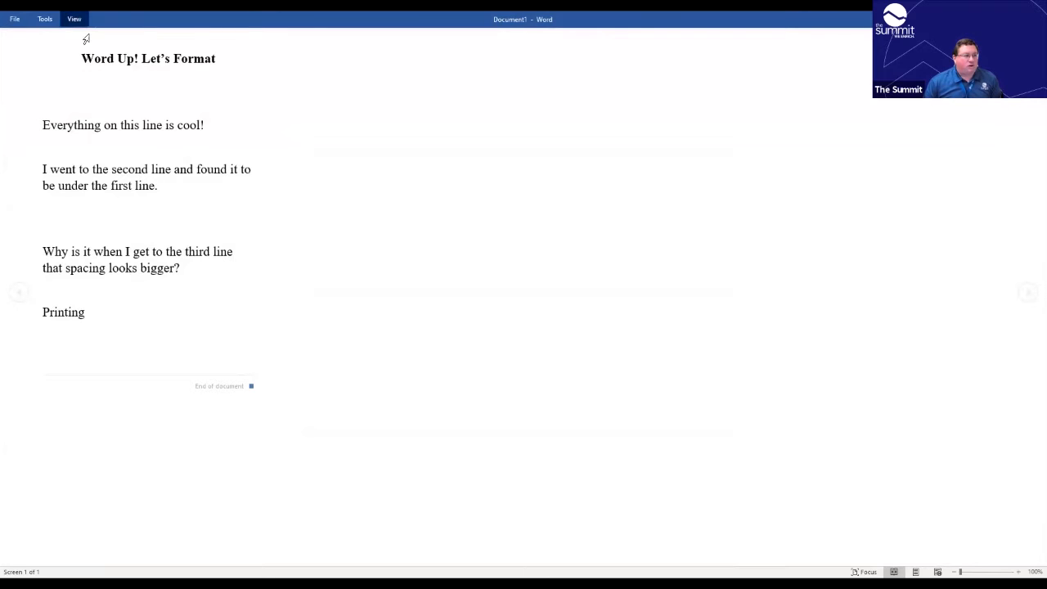
{"action": "left_click", "coordinate": [93, 43]}
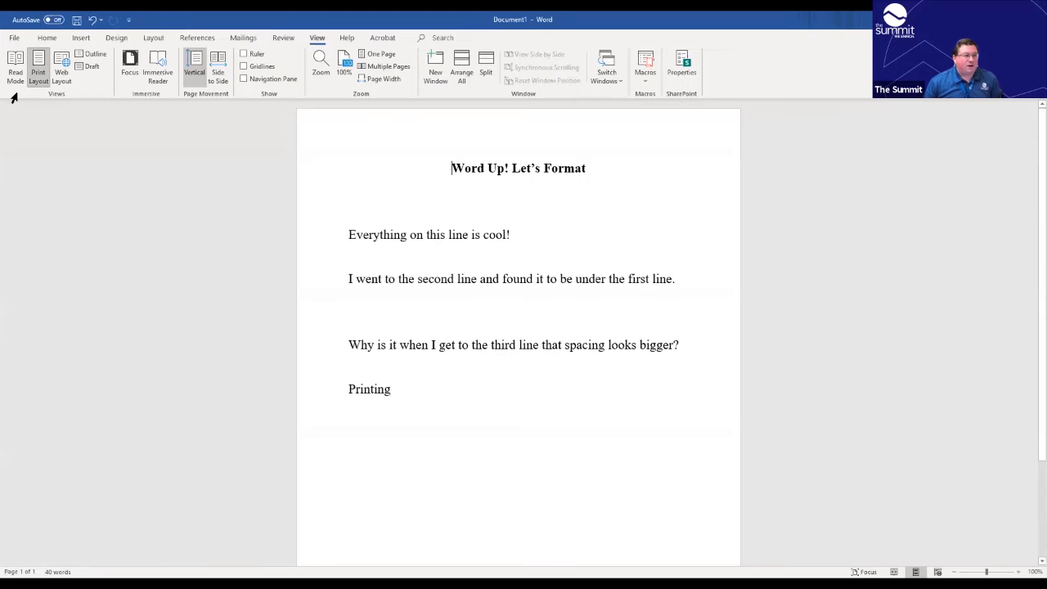
{"action": "left_click", "coordinate": [15, 70]}
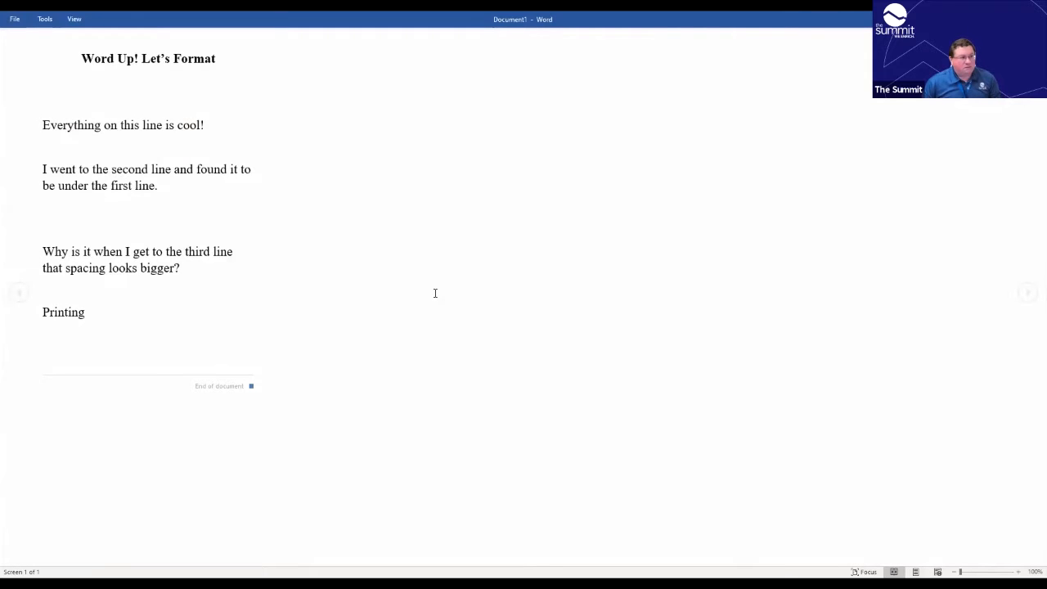
{"action": "key", "text": "Escape"}
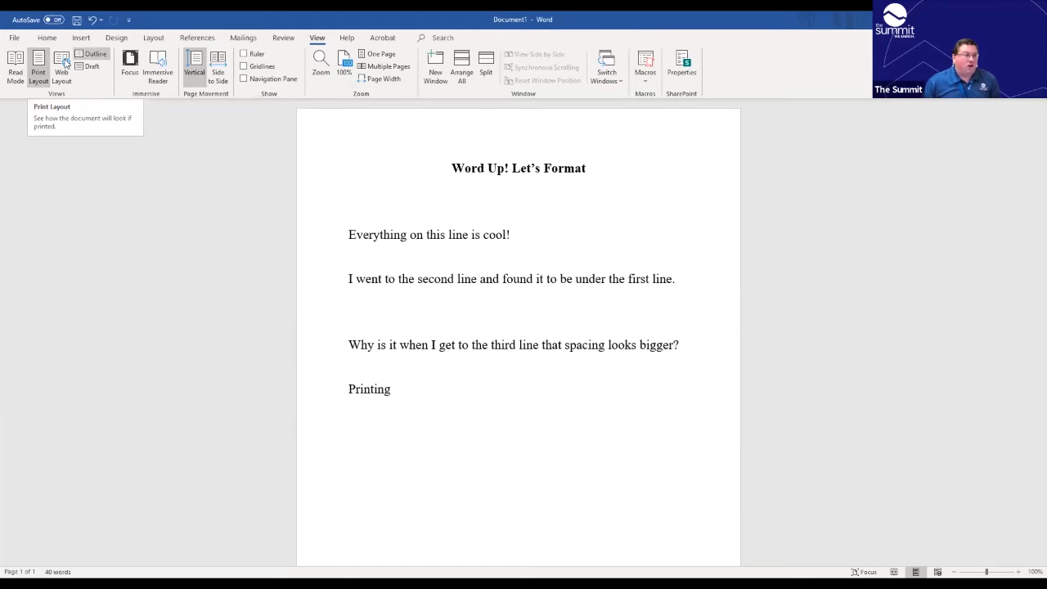
Step: Preview the document in Web Layout and with side-to-side page movement, returning to Print Layout with vertical page movement
{"action": "left_click", "coordinate": [63, 66]}
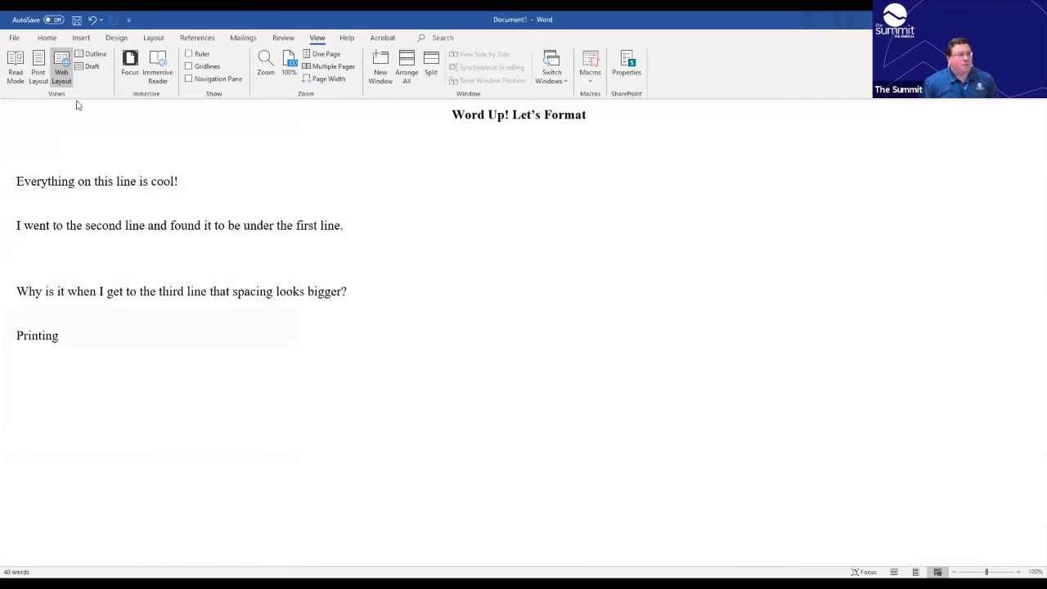
{"action": "left_click", "coordinate": [37, 72]}
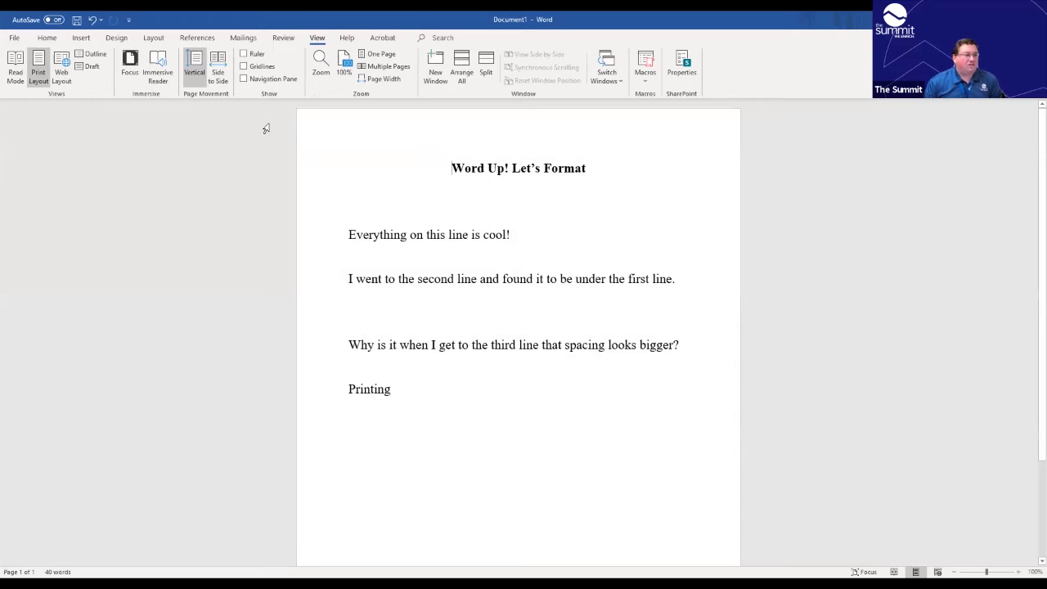
{"action": "left_click", "coordinate": [219, 65]}
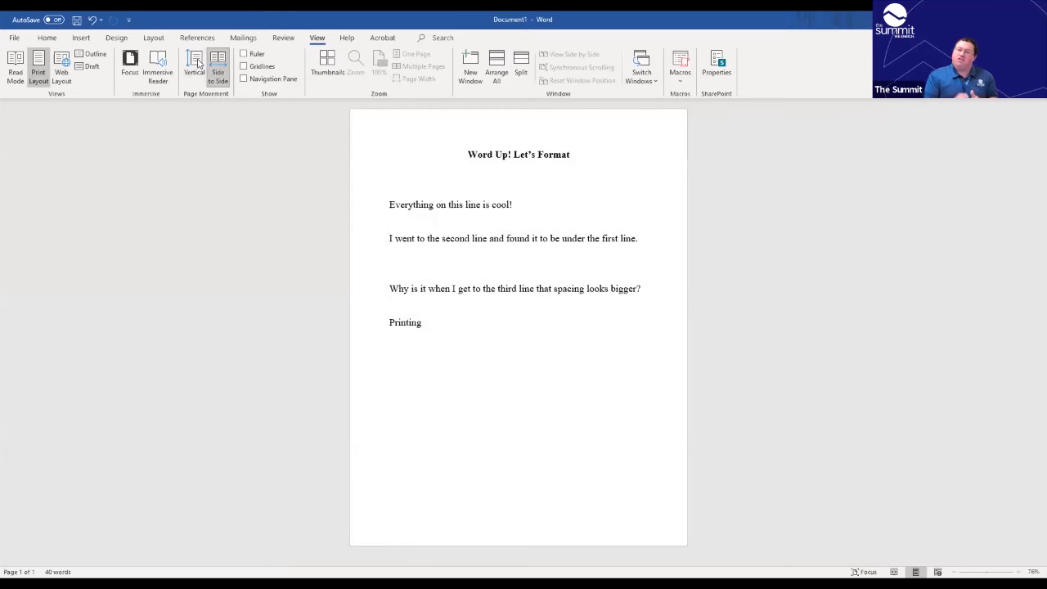
{"action": "left_click", "coordinate": [194, 66]}
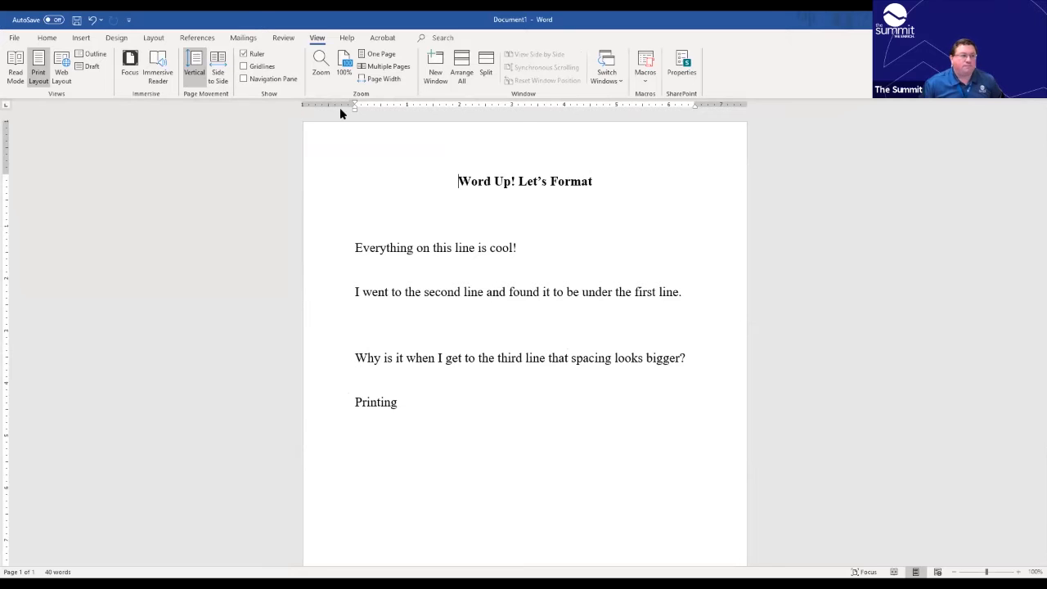
Step: Show the gridlines briefly, and look through the Navigation pane's Pages and Headings views before hiding the pane
{"action": "left_click", "coordinate": [262, 67]}
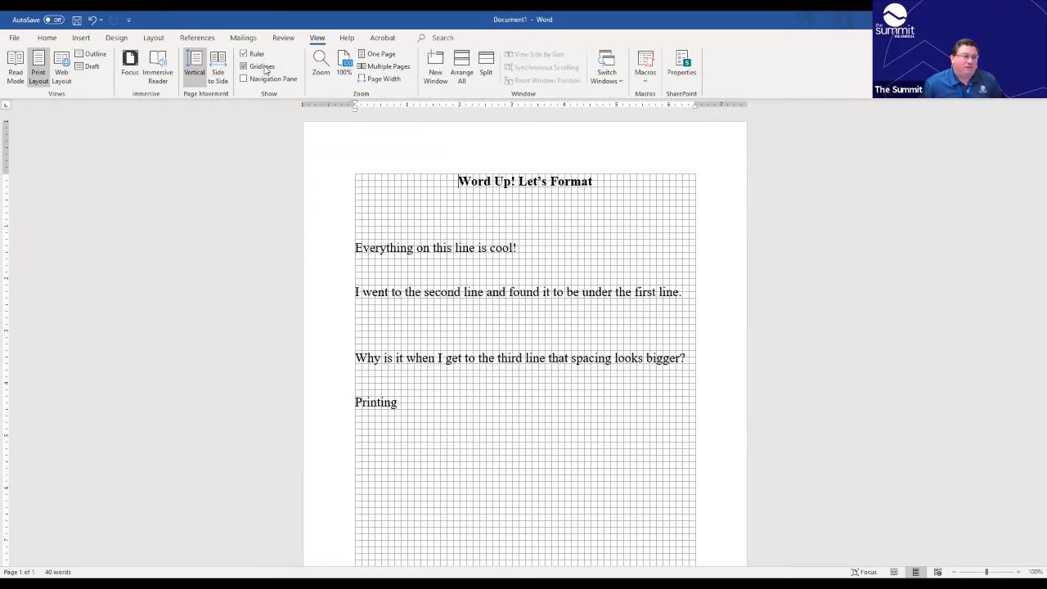
{"action": "left_click", "coordinate": [265, 69]}
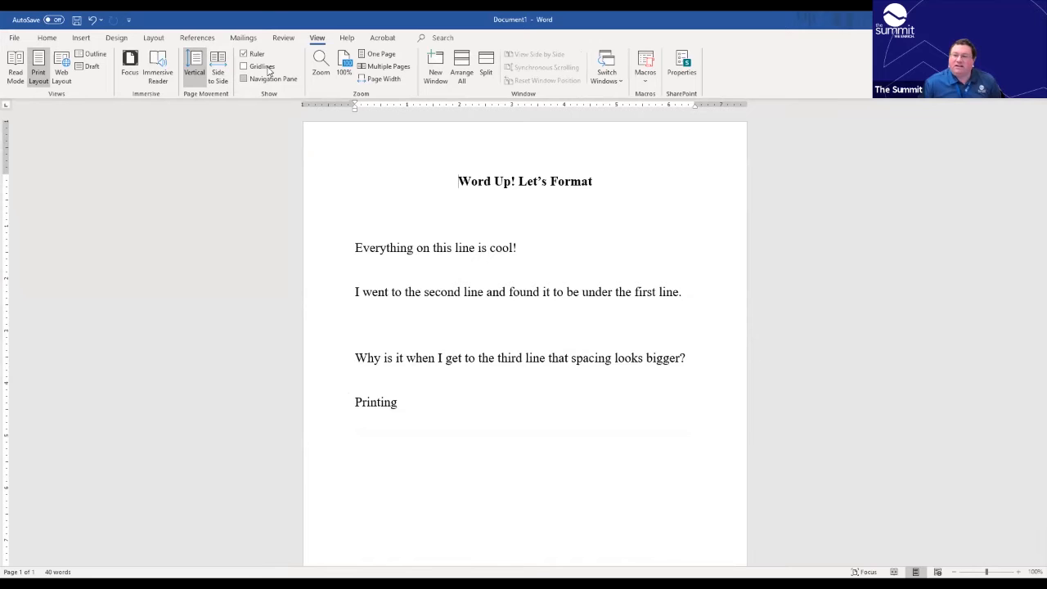
{"action": "left_click", "coordinate": [272, 79]}
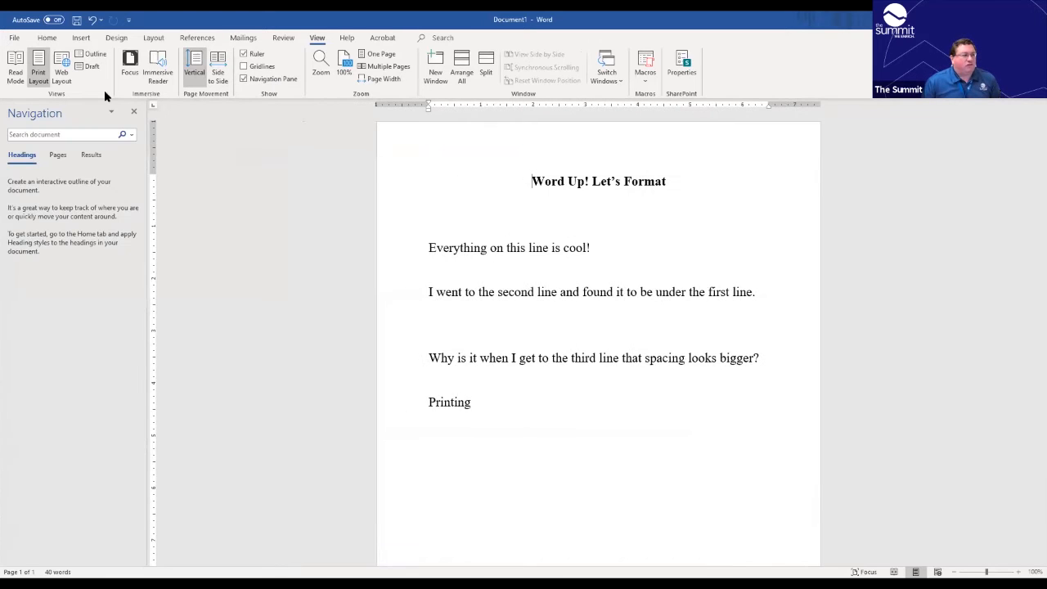
{"action": "left_click", "coordinate": [57, 154]}
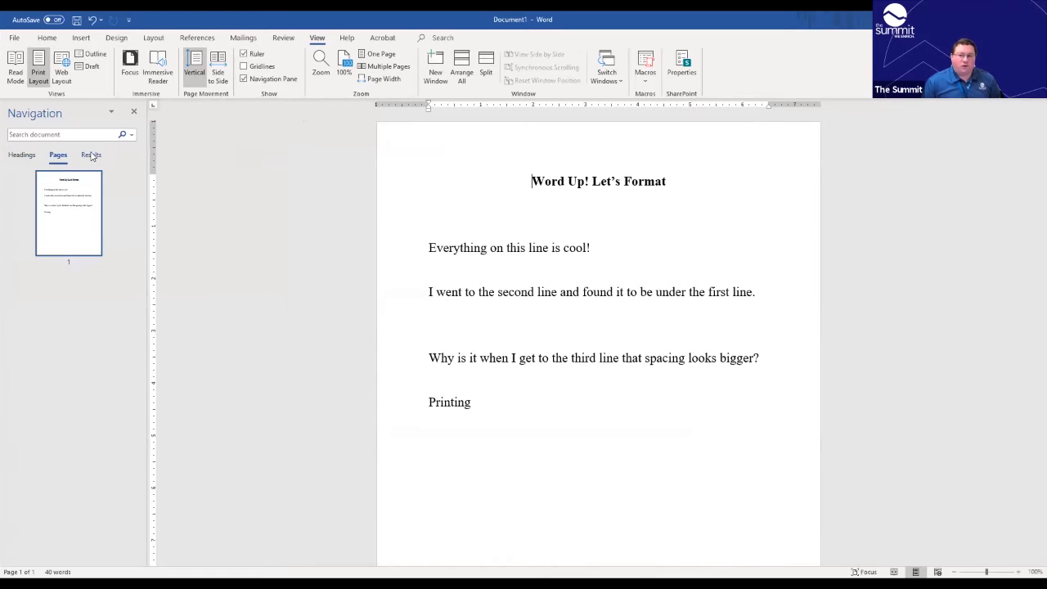
{"action": "left_click", "coordinate": [21, 159]}
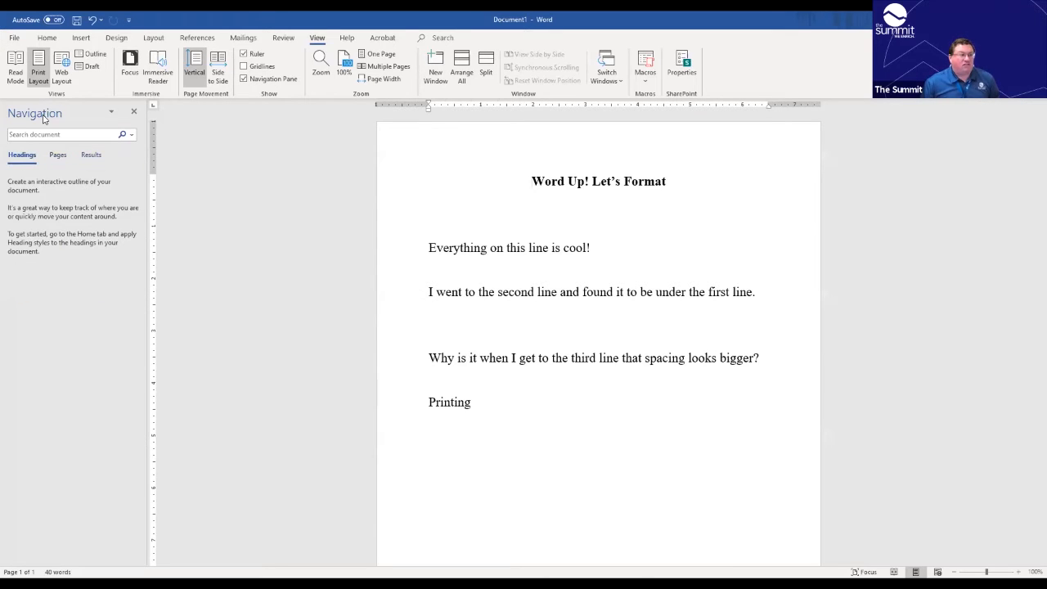
{"action": "left_click", "coordinate": [254, 80]}
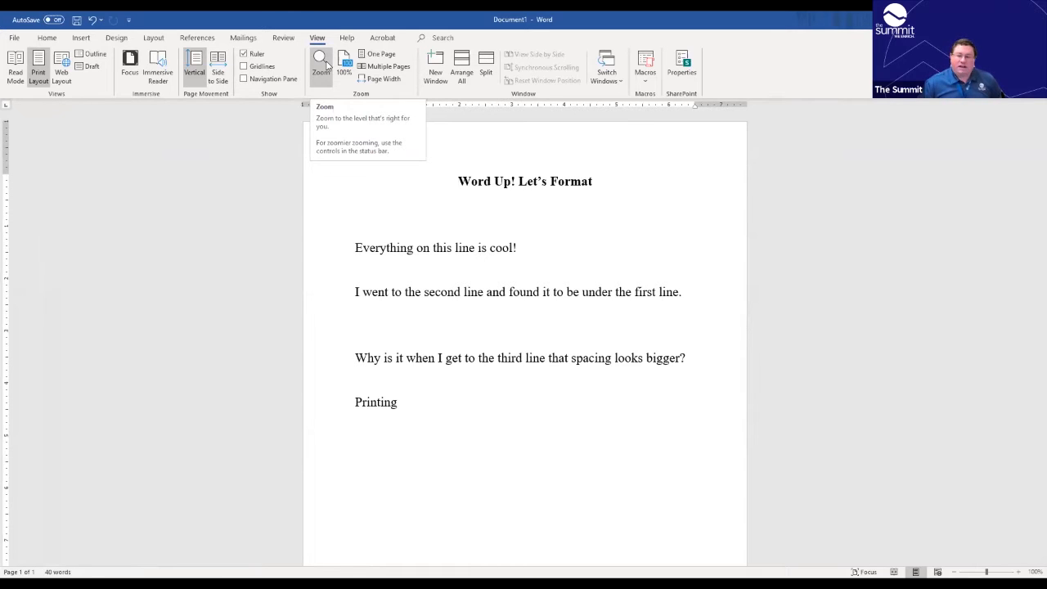
Step: Zoom the document to 200% and return it to 100%
{"action": "left_click", "coordinate": [326, 65]}
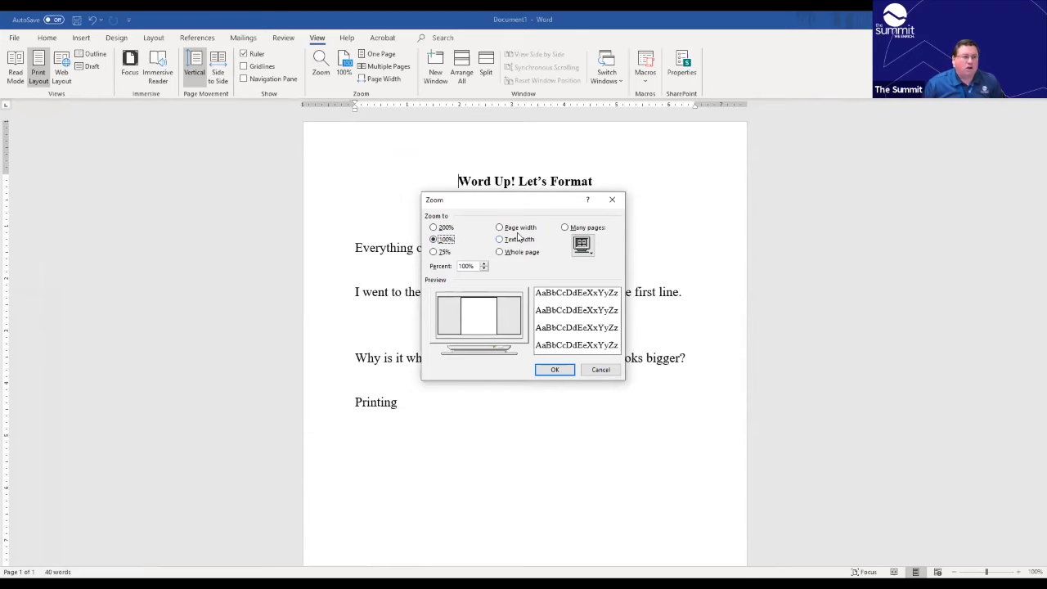
{"action": "left_click", "coordinate": [435, 228]}
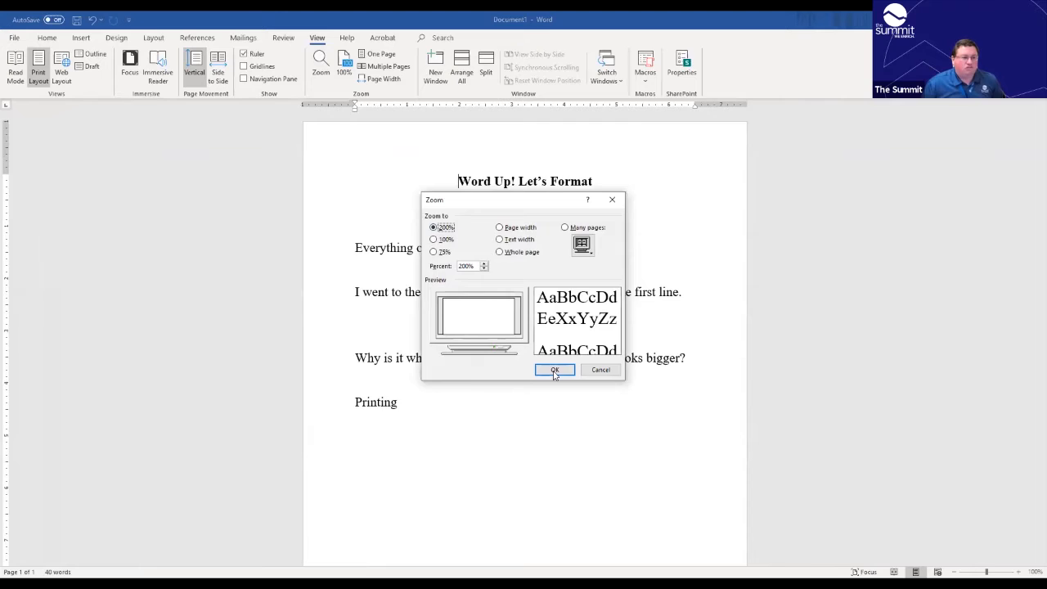
{"action": "left_click", "coordinate": [555, 371]}
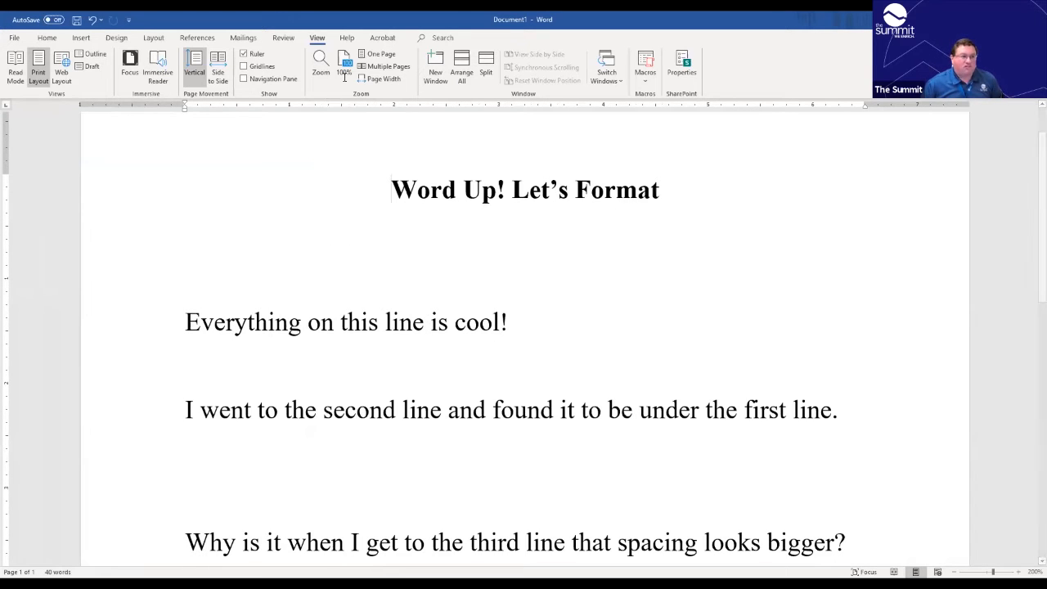
{"action": "left_click", "coordinate": [347, 75]}
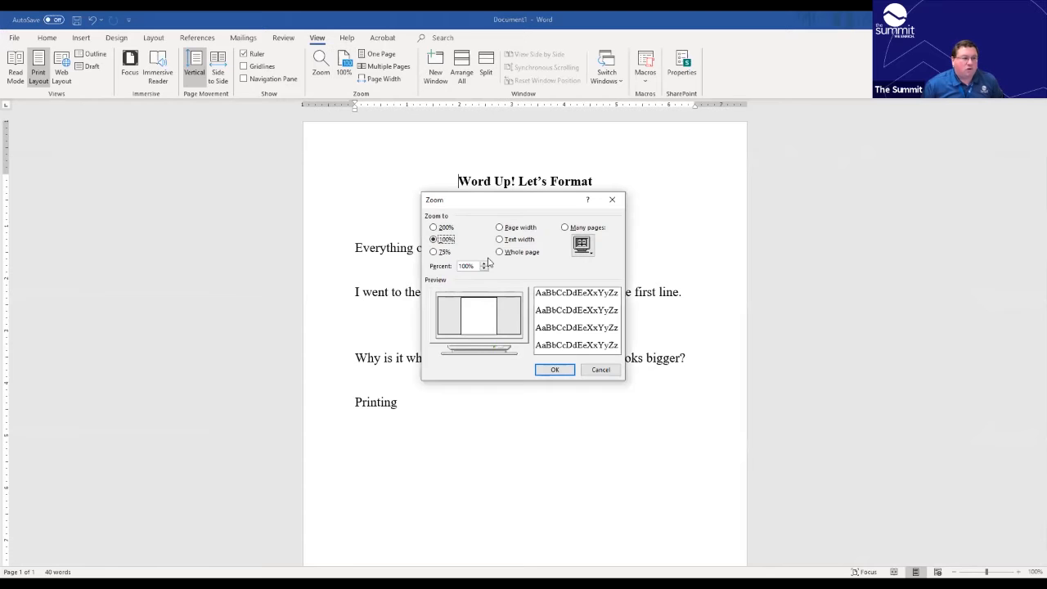
Step: Set a custom zoom level of 87% for the document
{"action": "double_click", "coordinate": [465, 265]}
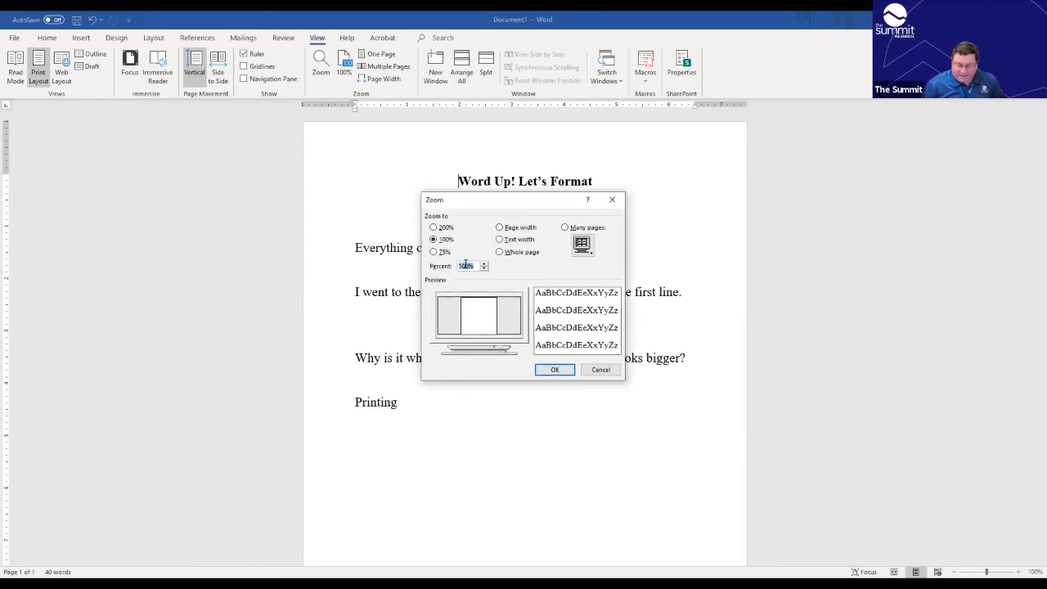
{"action": "type", "text": "87"}
{"action": "key", "text": "Return"}
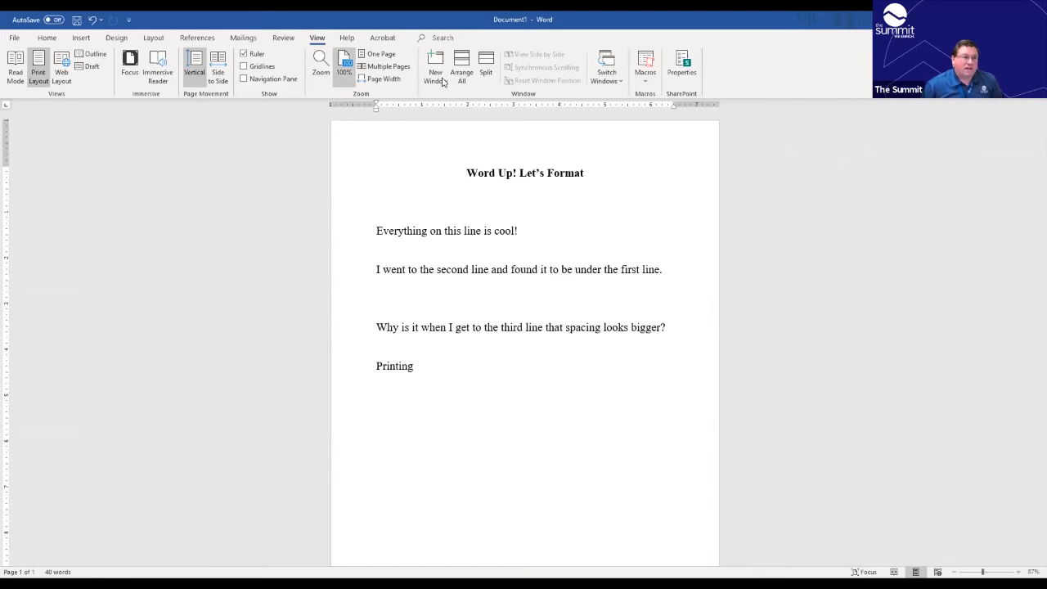
Step: Split the document window, view the start of the document in the lower pane, and remove the split
{"action": "left_click", "coordinate": [486, 69]}
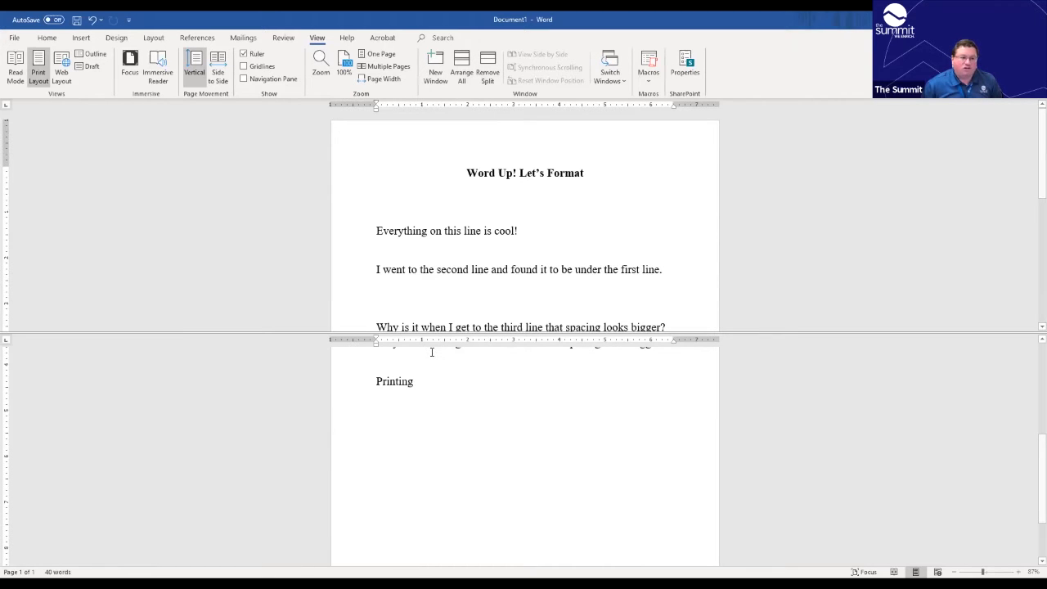
{"action": "scroll", "coordinate": [432, 351], "scroll_direction": "up", "scroll_amount": 1}
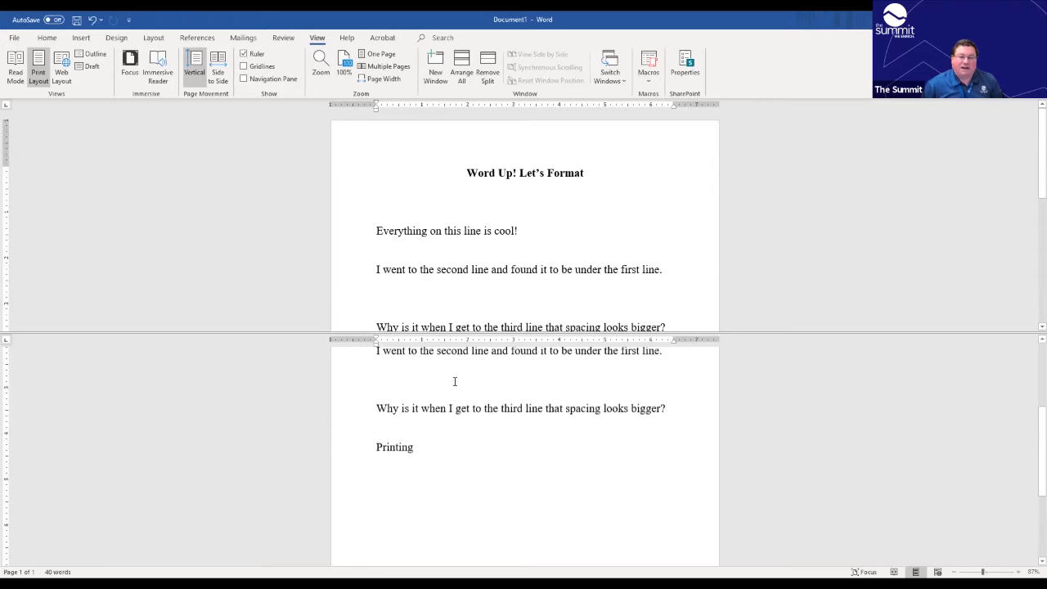
{"action": "scroll", "coordinate": [454, 379], "scroll_direction": "up", "scroll_amount": 1}
{"action": "key", "text": "ctrl+Home"}
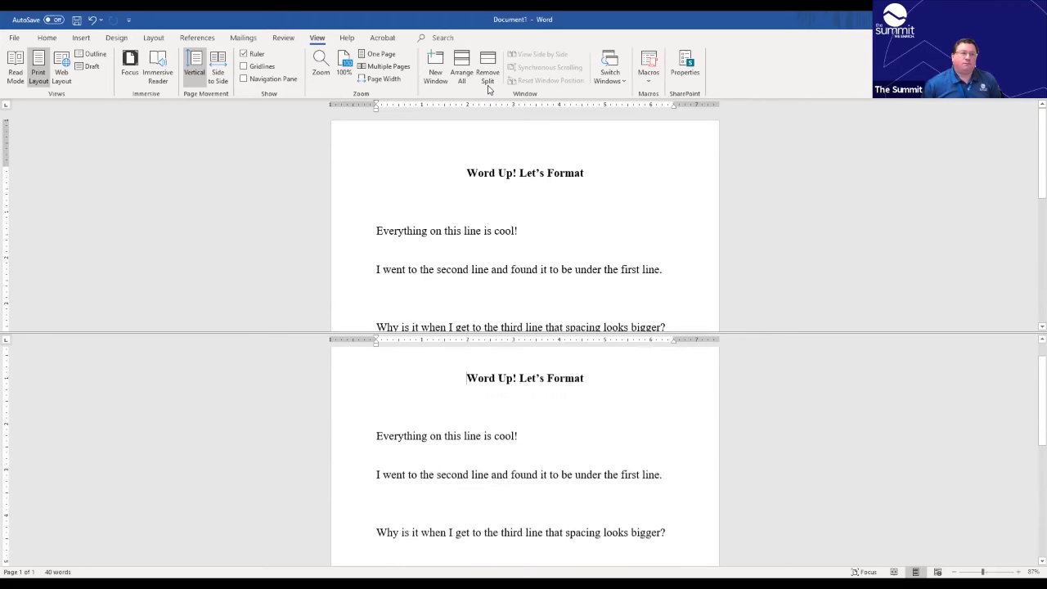
{"action": "left_click", "coordinate": [489, 89]}
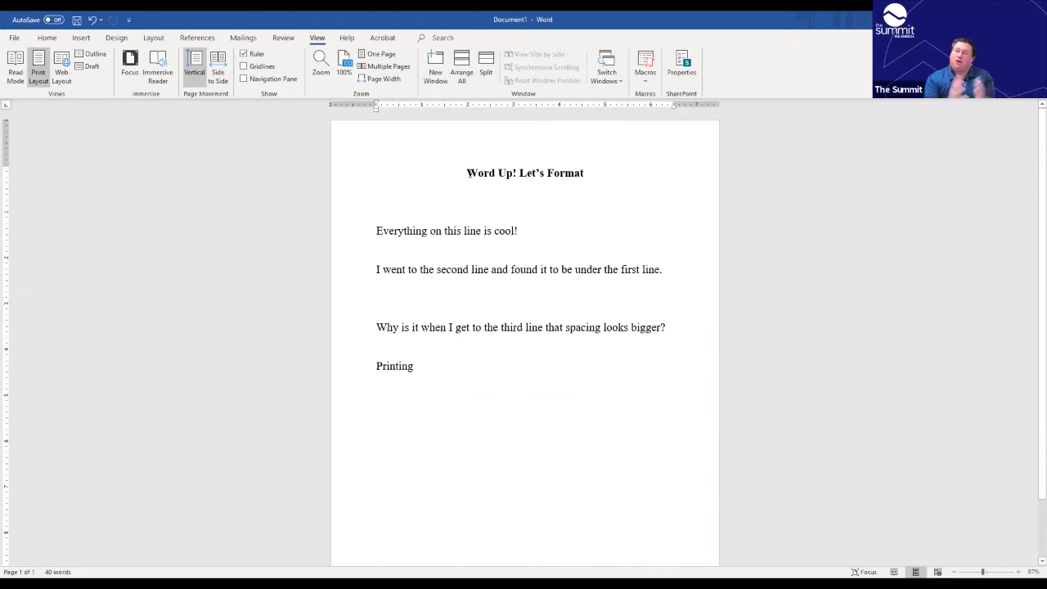
Step: Select the whole title line "Word Up! Let's Format", and clear the selection with the cursor at the title's start
{"action": "left_click", "coordinate": [47, 38]}
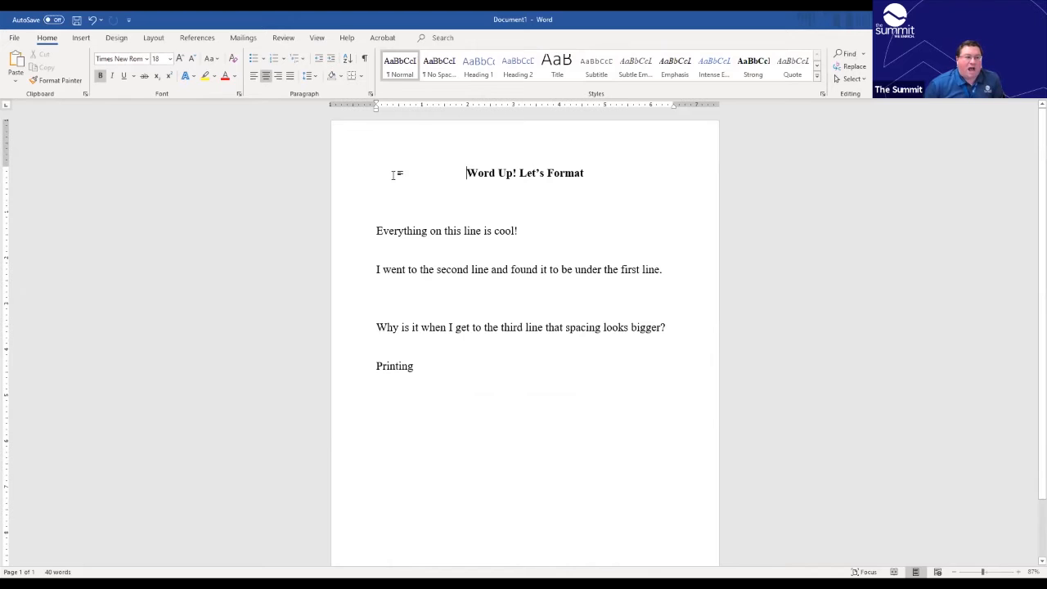
{"action": "left_click", "coordinate": [366, 178]}
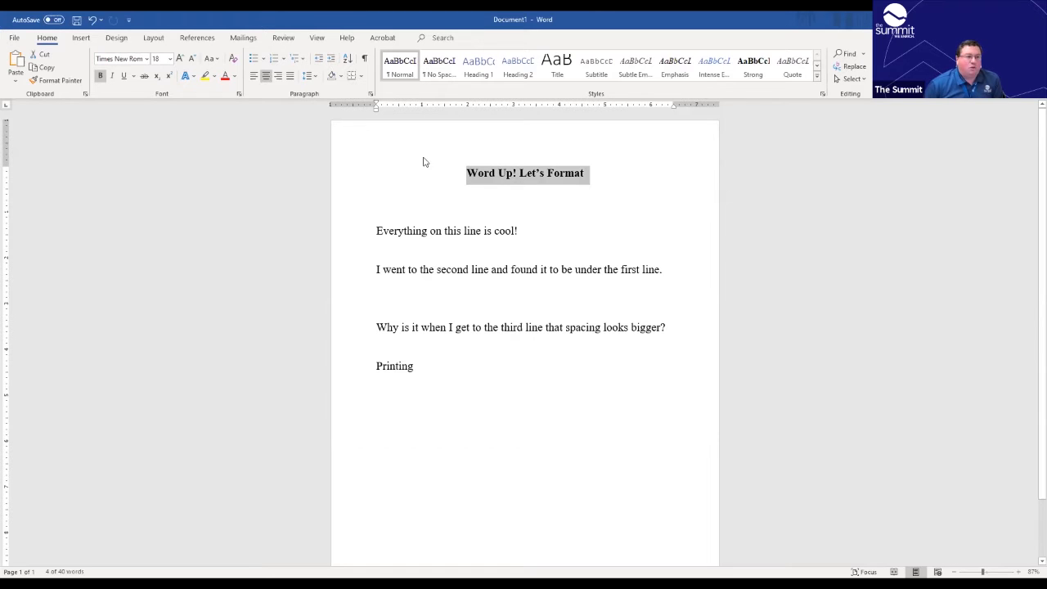
{"action": "left_click", "coordinate": [467, 172]}
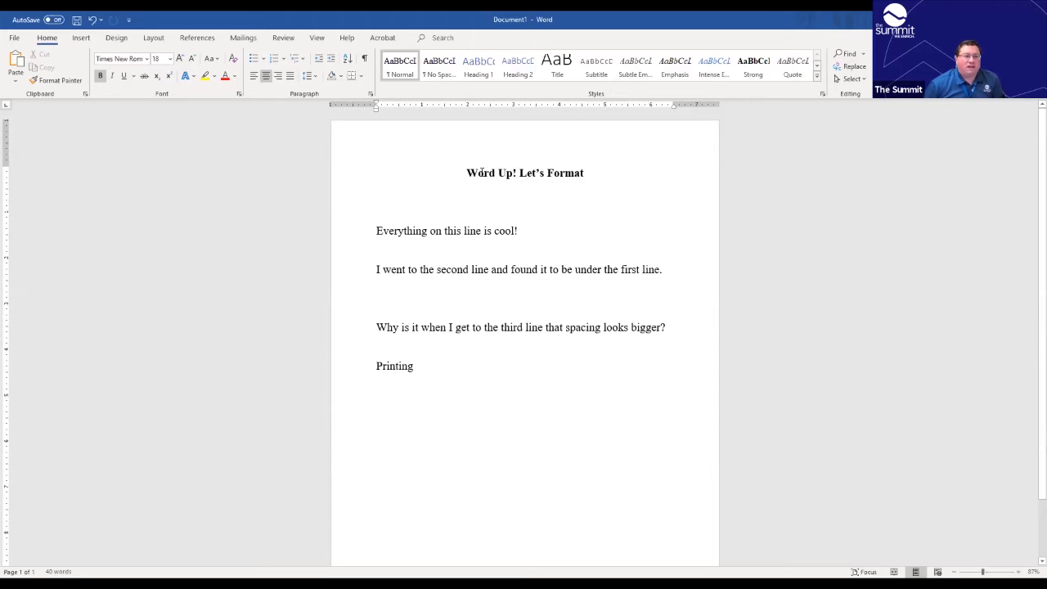
Step: Select the title text "Word Up! Let's Format", clear the selection, and select the whole title line again
{"action": "left_click_drag", "start_coordinate": [483, 173], "coordinate": [588, 174]}
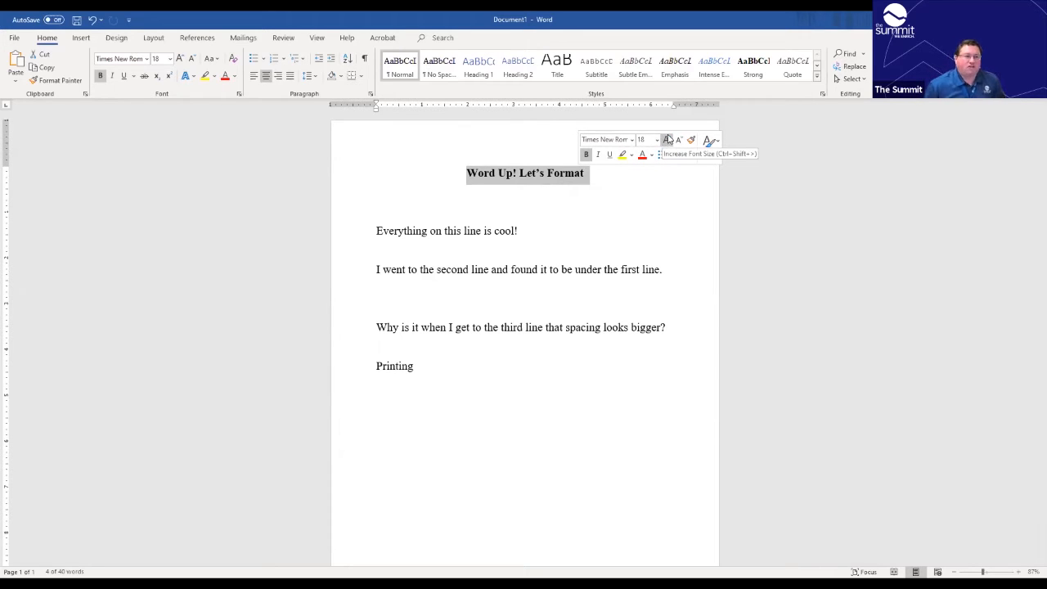
{"action": "left_click", "coordinate": [392, 181]}
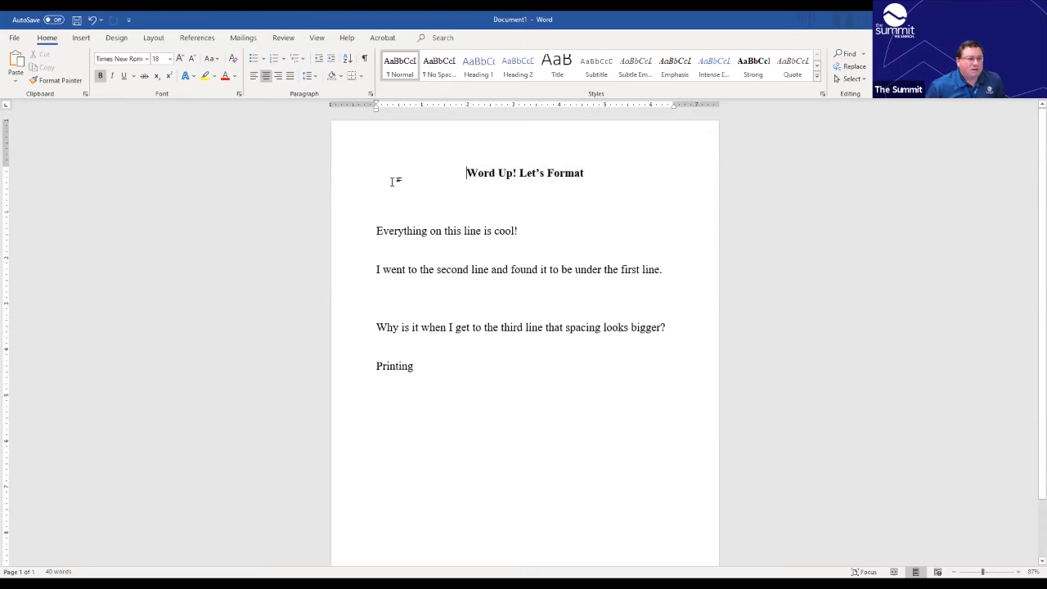
{"action": "triple_click", "coordinate": [468, 187]}
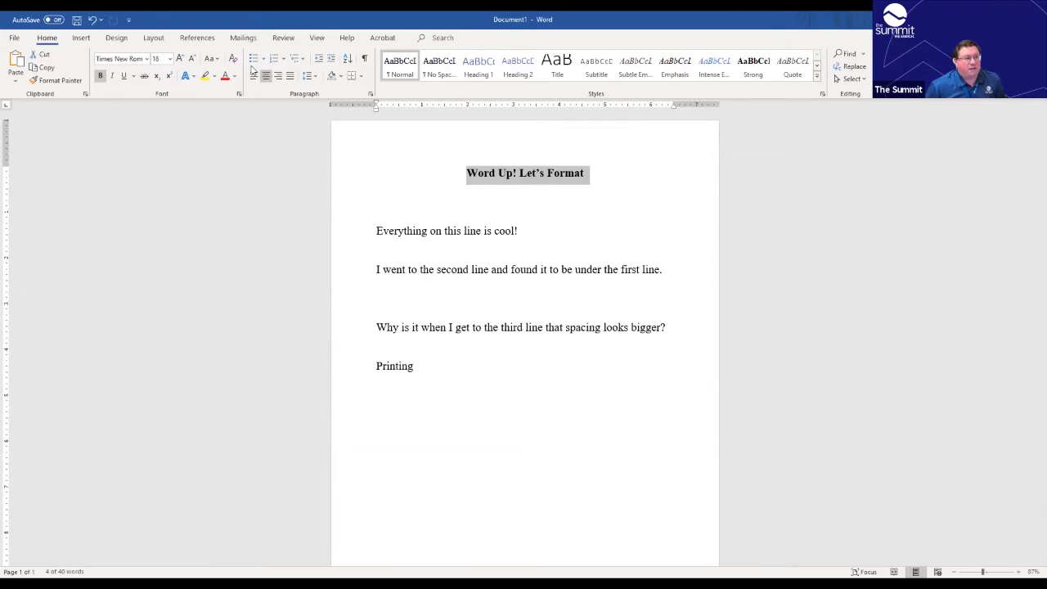
Step: Clear the title selection and set the document zoom to 100%
{"action": "left_click", "coordinate": [316, 38]}
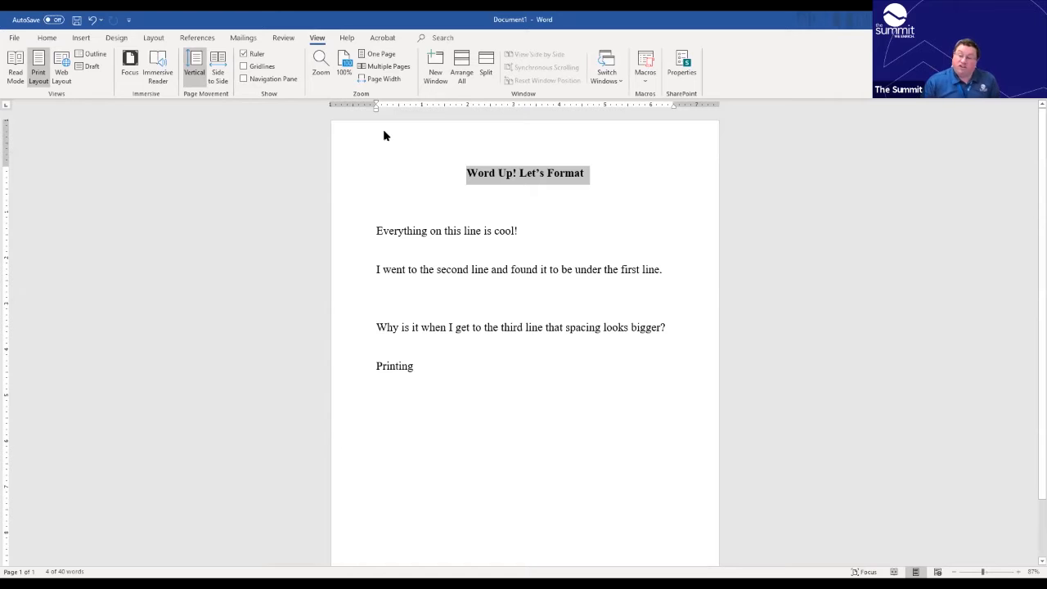
{"action": "left_click", "coordinate": [393, 178]}
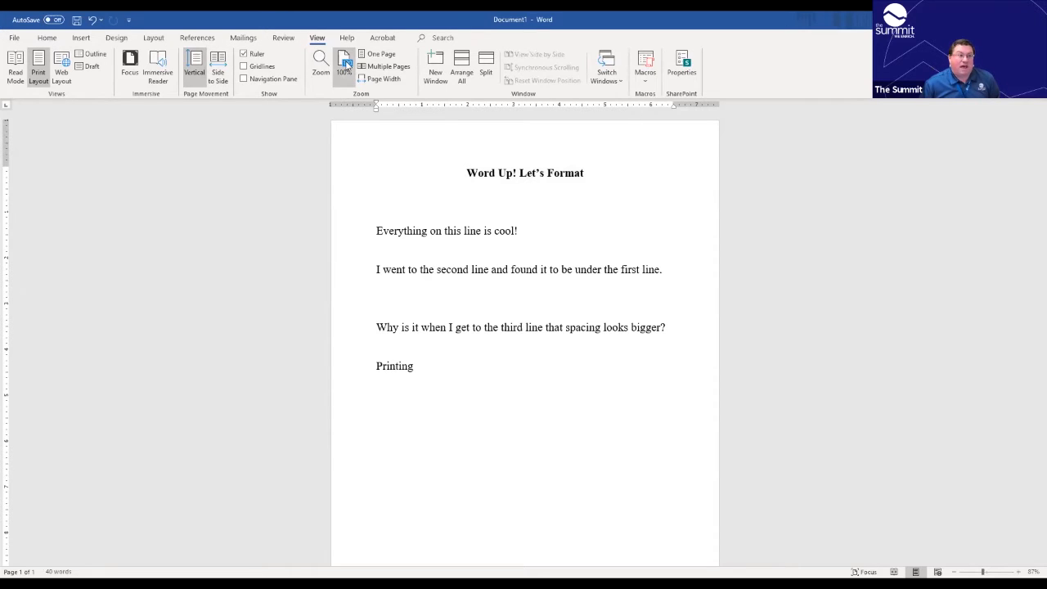
{"action": "left_click", "coordinate": [347, 68]}
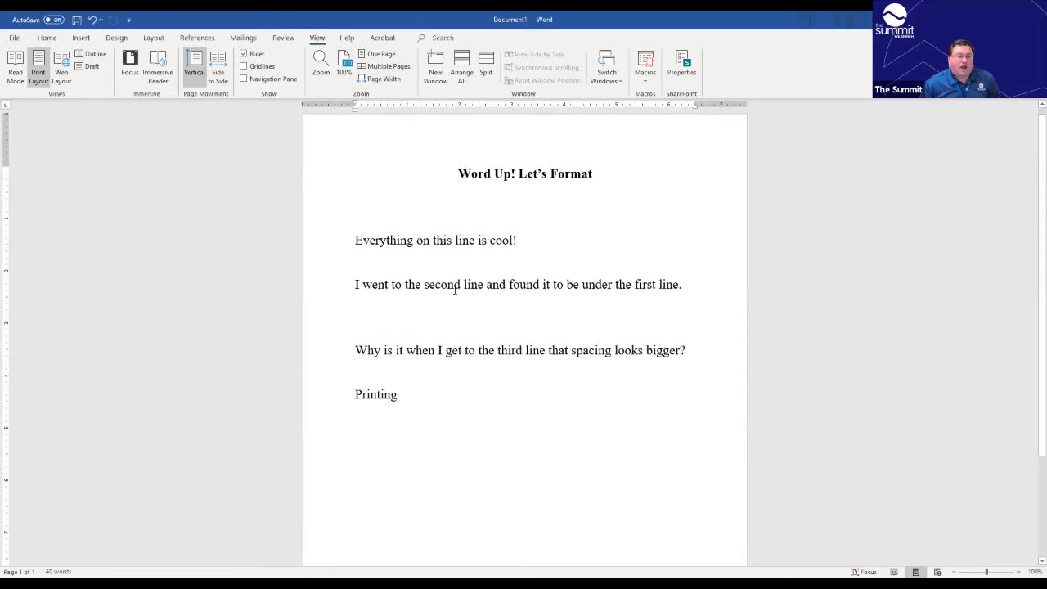
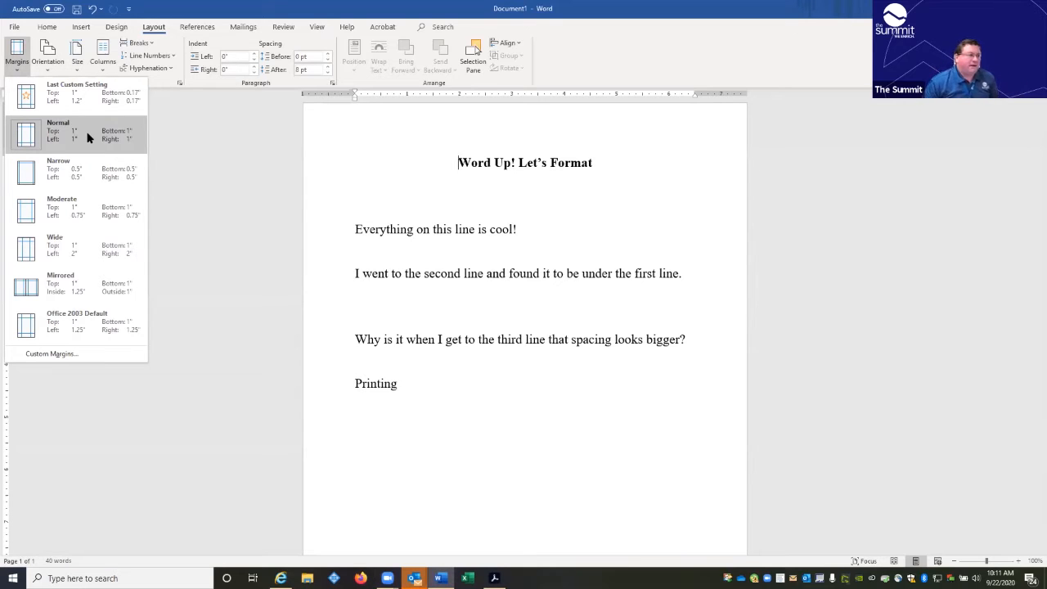
Step: Apply the Narrow, Moderate and Wide margin presets in turn, and return the document to Normal margins
{"action": "left_click", "coordinate": [87, 172]}
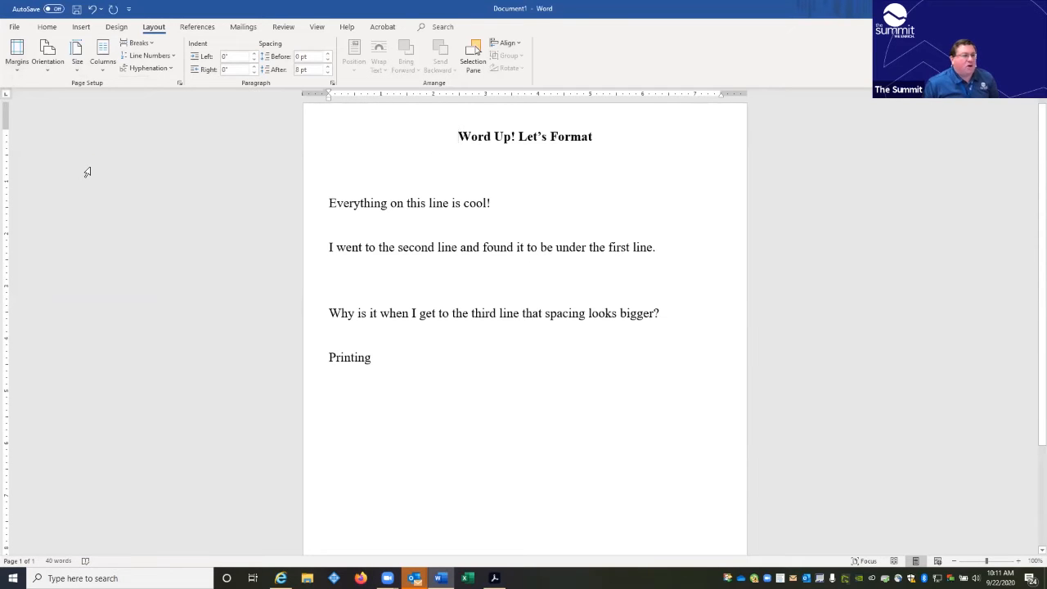
{"action": "left_click", "coordinate": [16, 52]}
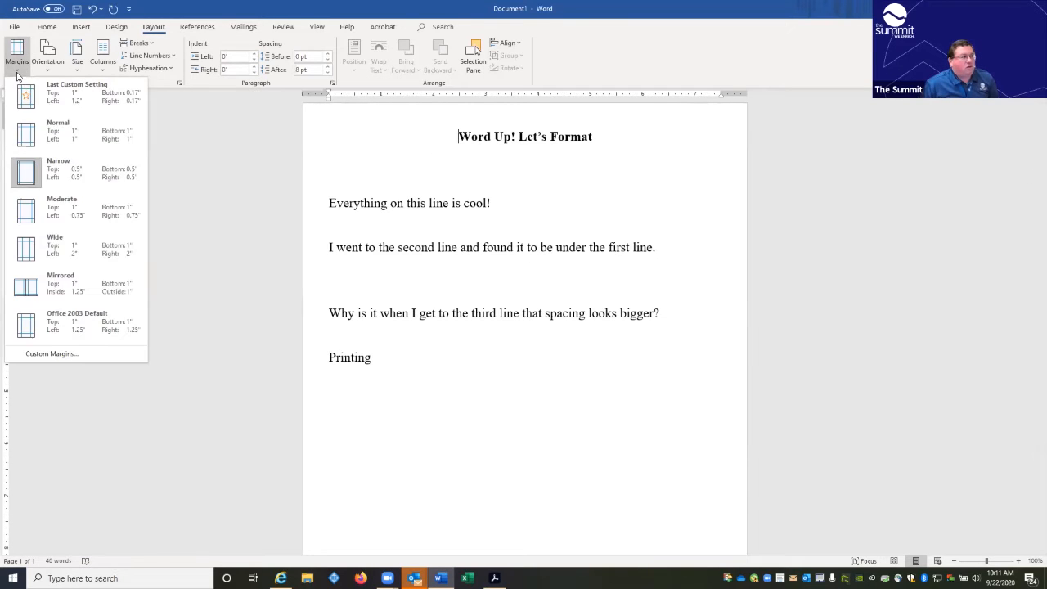
{"action": "left_click", "coordinate": [89, 212]}
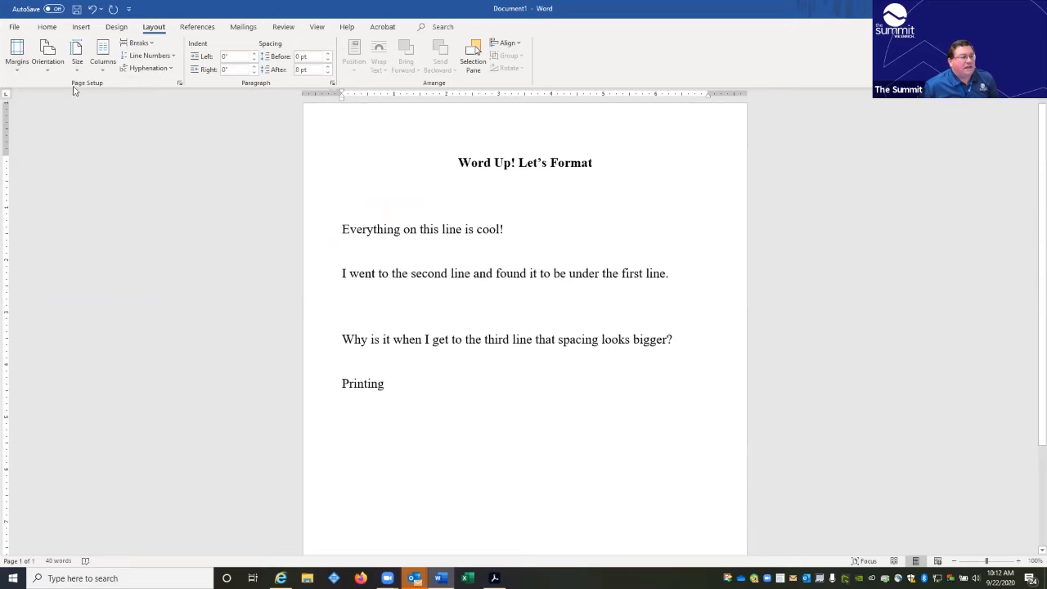
{"action": "left_click", "coordinate": [16, 59]}
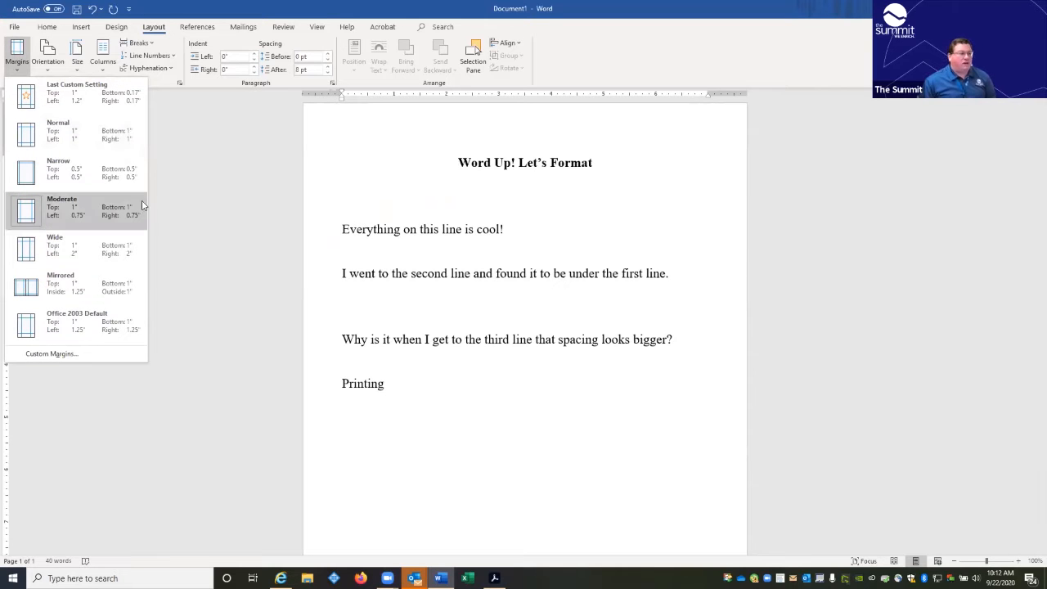
{"action": "left_click", "coordinate": [109, 254]}
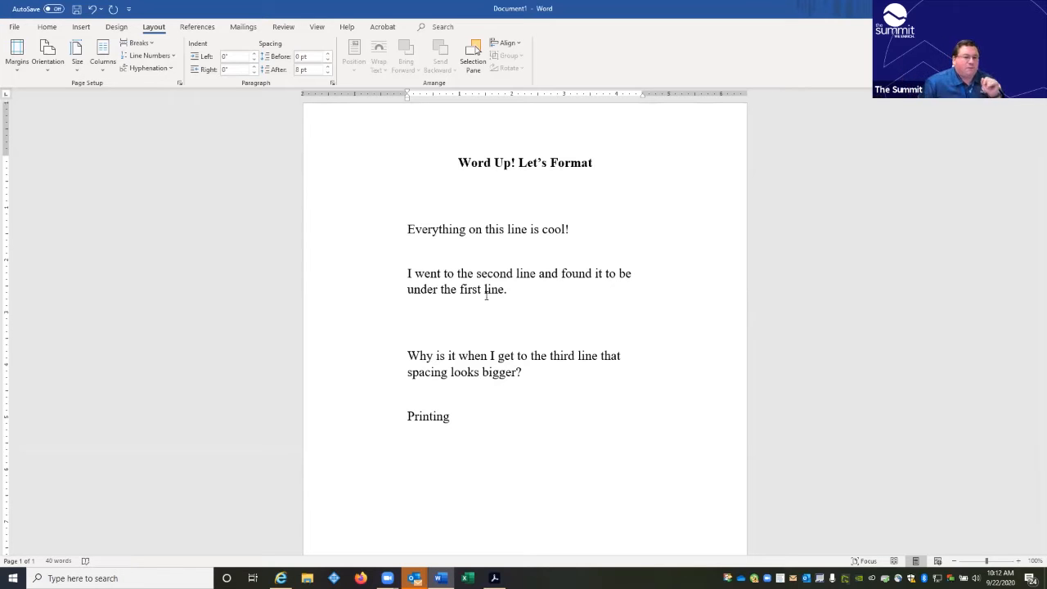
{"action": "left_click", "coordinate": [17, 57]}
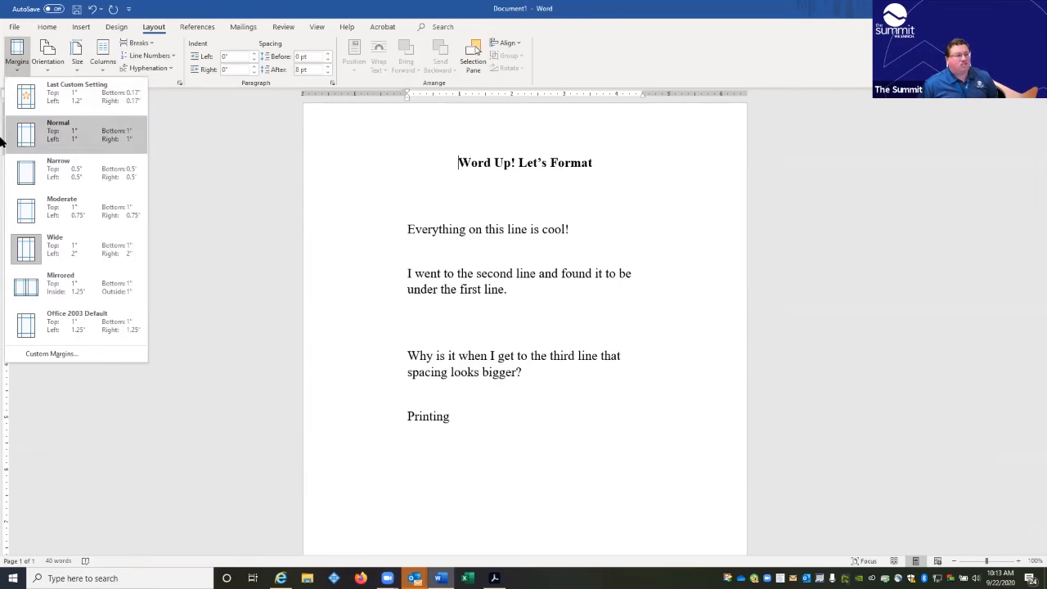
{"action": "left_click", "coordinate": [45, 138]}
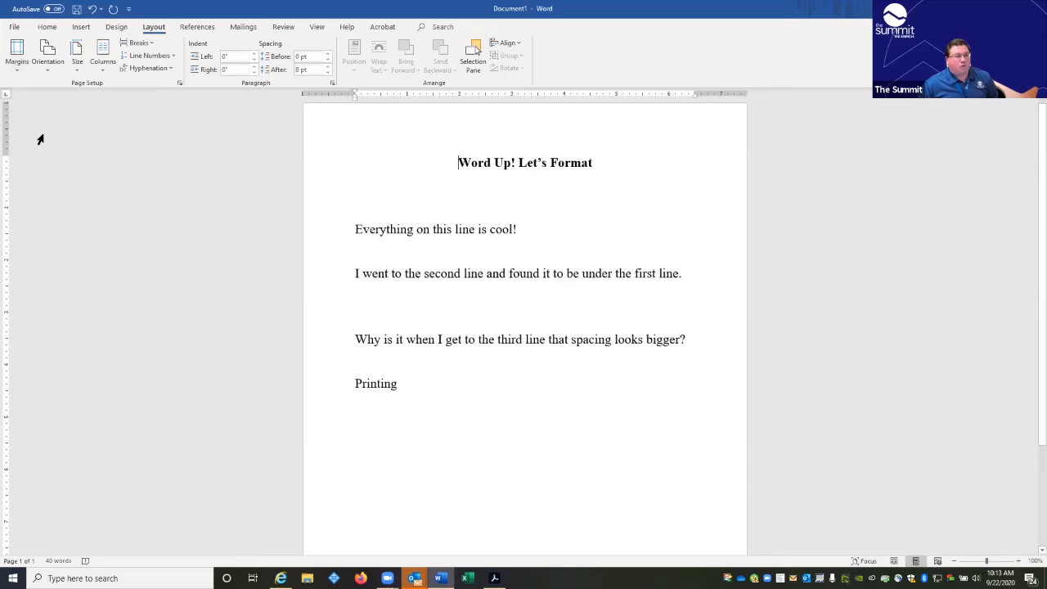
{"action": "left_click", "coordinate": [16, 51]}
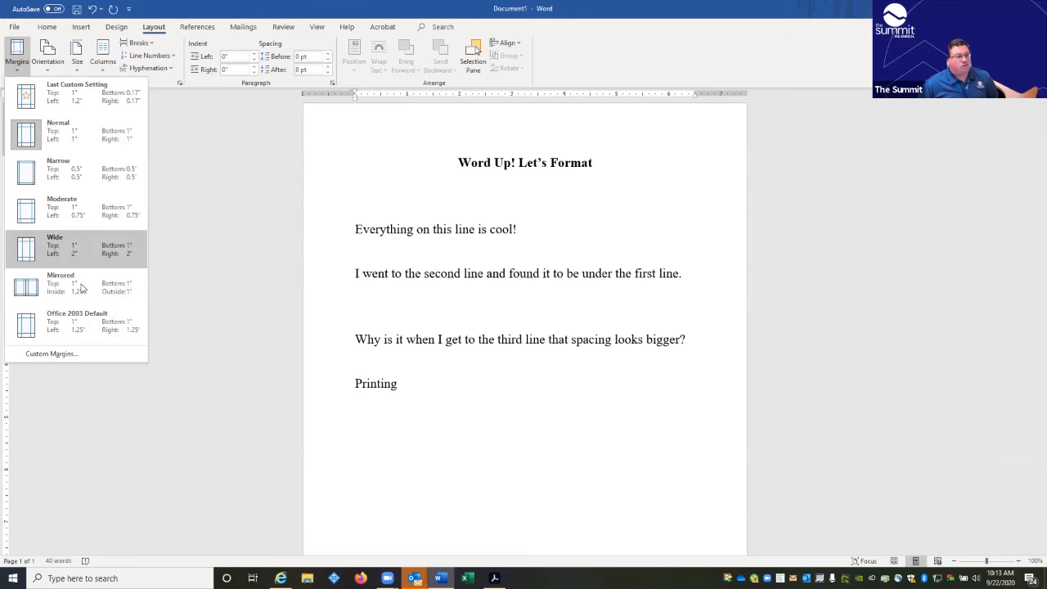
Step: Switch the page orientation between Landscape and Portrait twice, ending on Portrait
{"action": "left_click", "coordinate": [51, 53]}
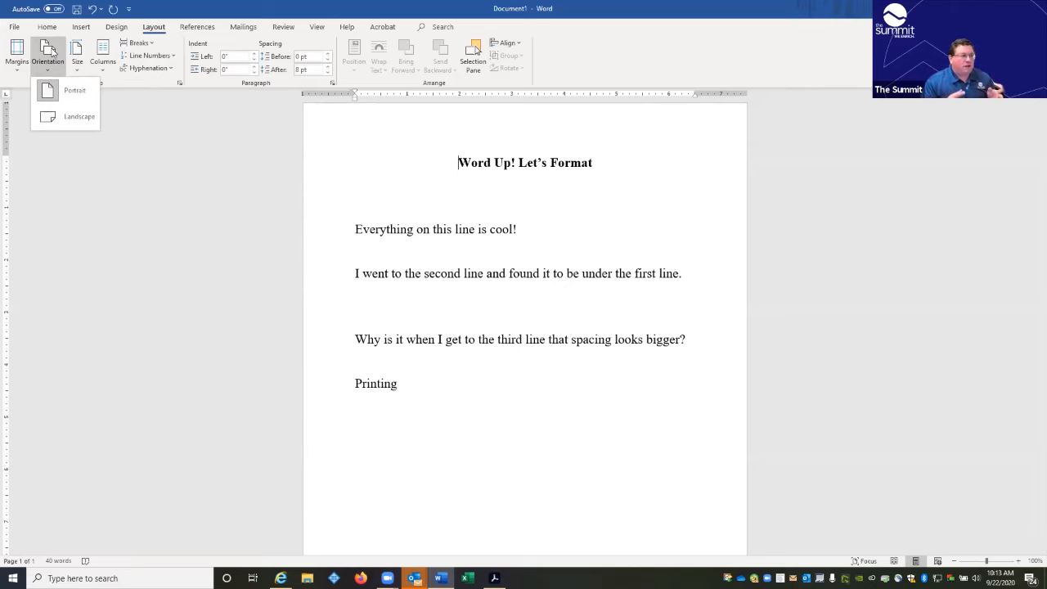
{"action": "left_click", "coordinate": [68, 121]}
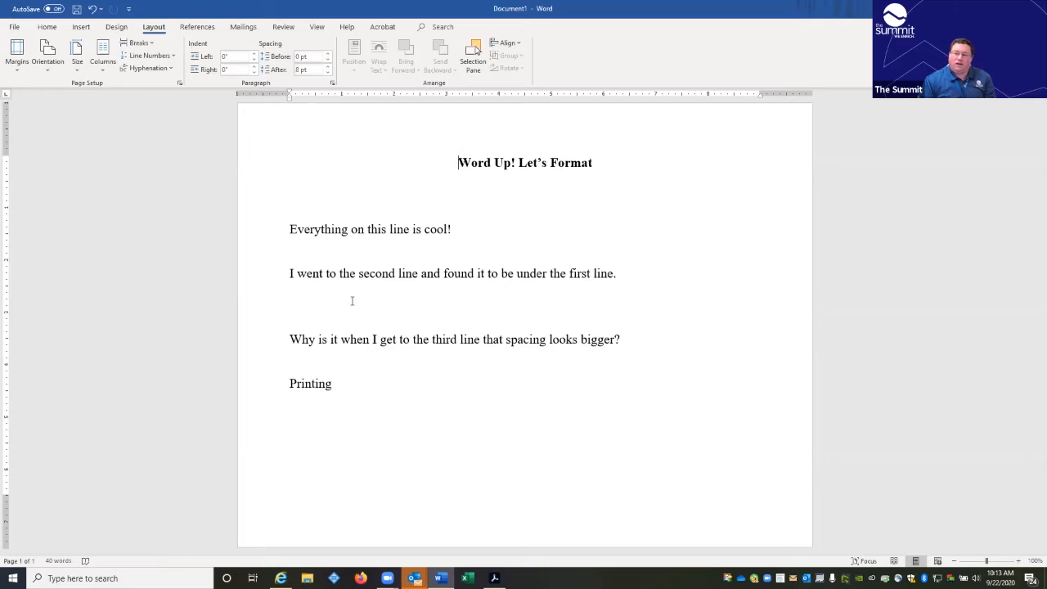
{"action": "left_click", "coordinate": [48, 59]}
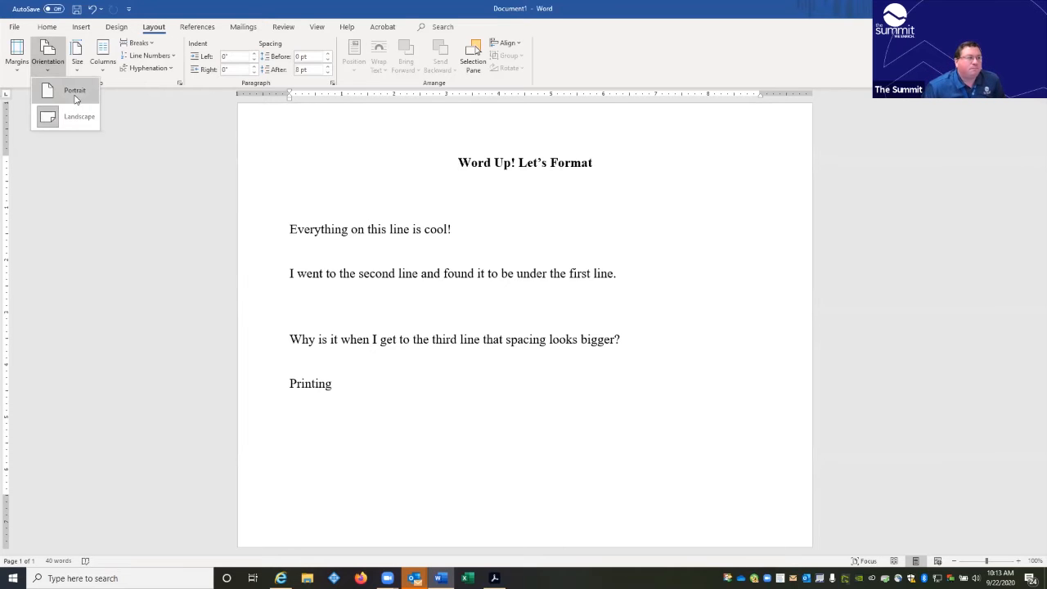
{"action": "left_click", "coordinate": [82, 104]}
{"action": "left_click", "coordinate": [48, 54]}
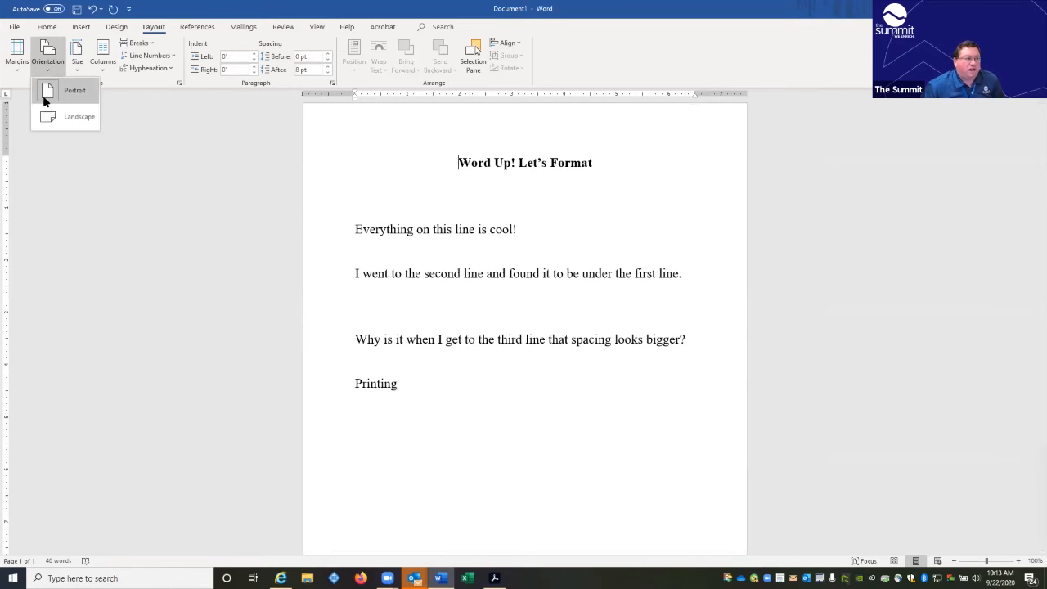
{"action": "left_click", "coordinate": [53, 118]}
{"action": "left_click", "coordinate": [47, 54]}
{"action": "left_click", "coordinate": [50, 92]}
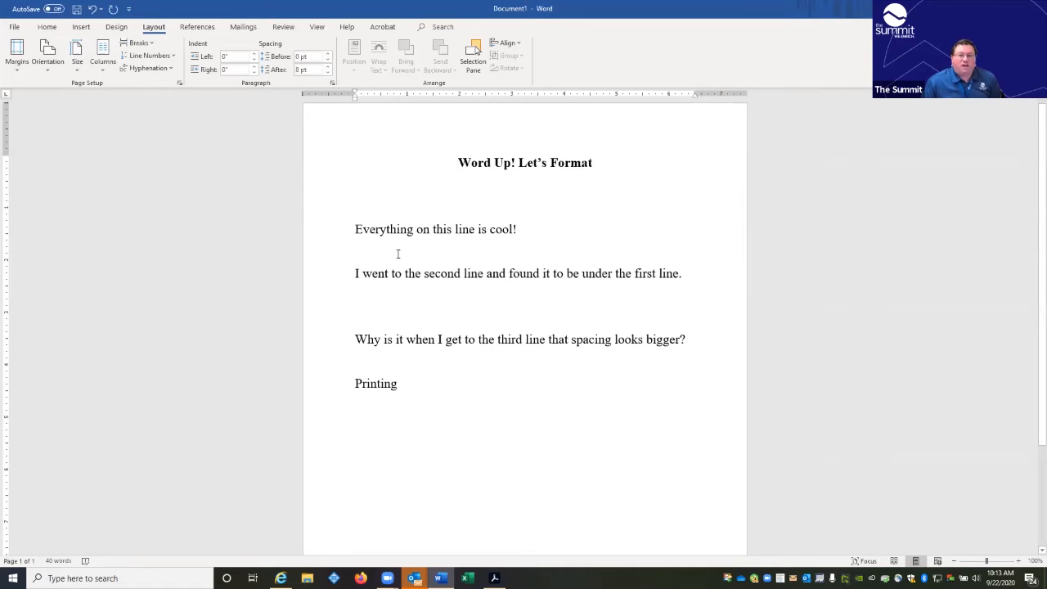
Step: Change the paper size to Legal and return it to Letter
{"action": "left_click", "coordinate": [77, 57]}
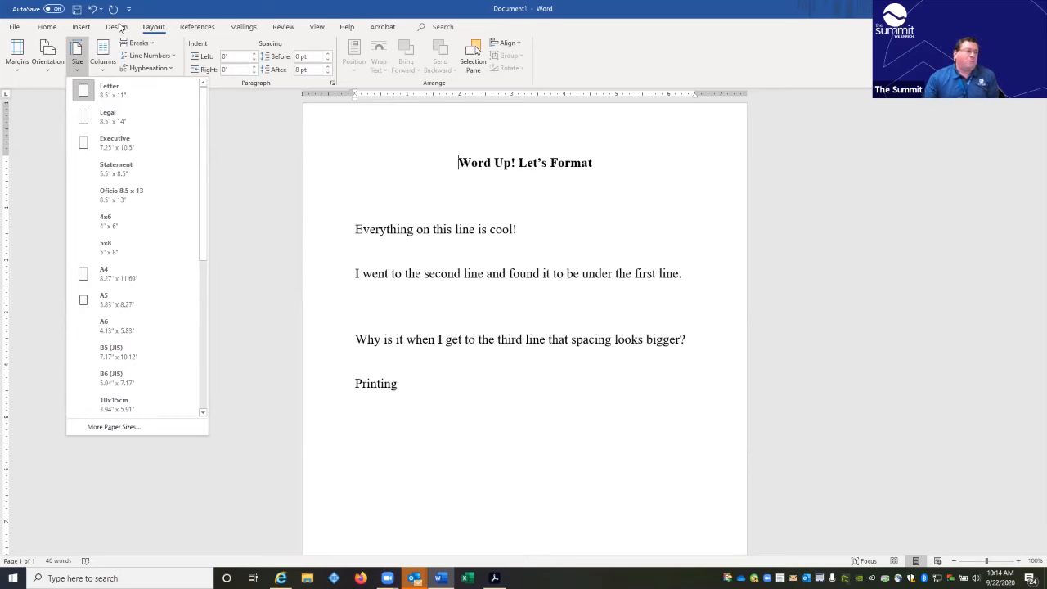
{"action": "left_click", "coordinate": [123, 121]}
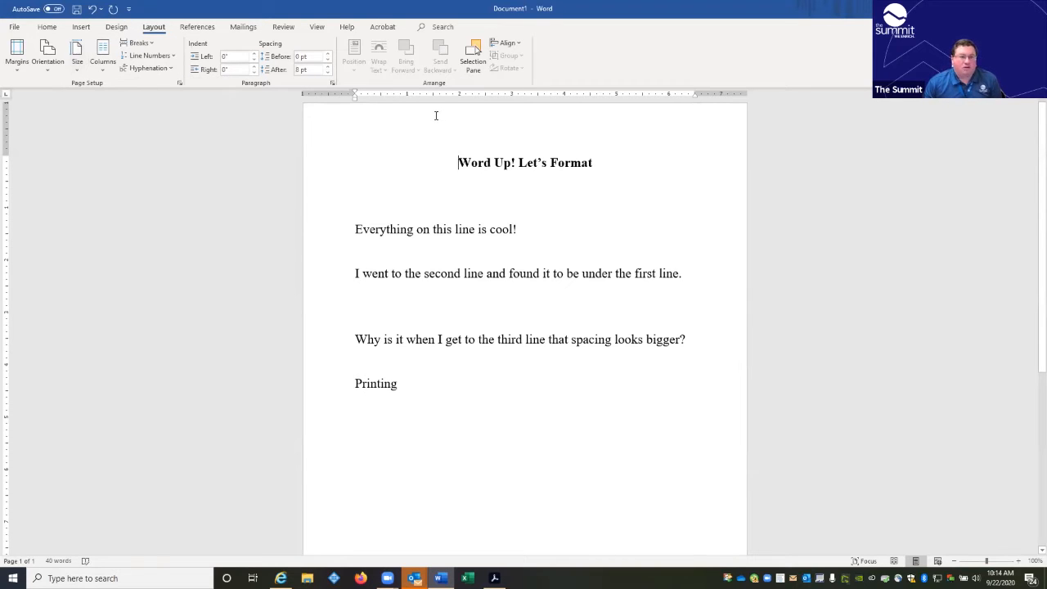
{"action": "left_click", "coordinate": [77, 54]}
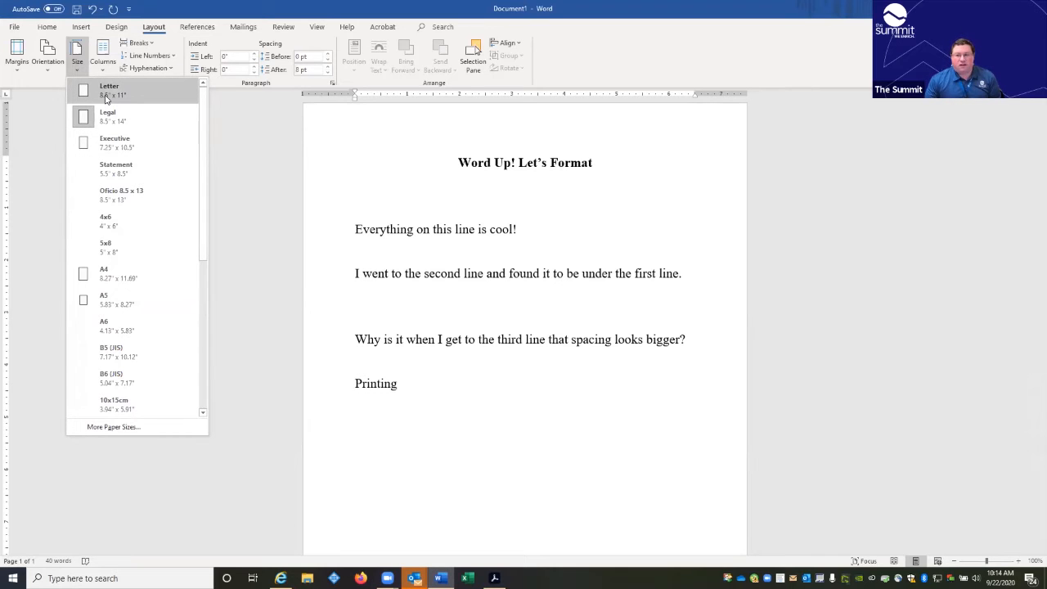
{"action": "left_click", "coordinate": [106, 97]}
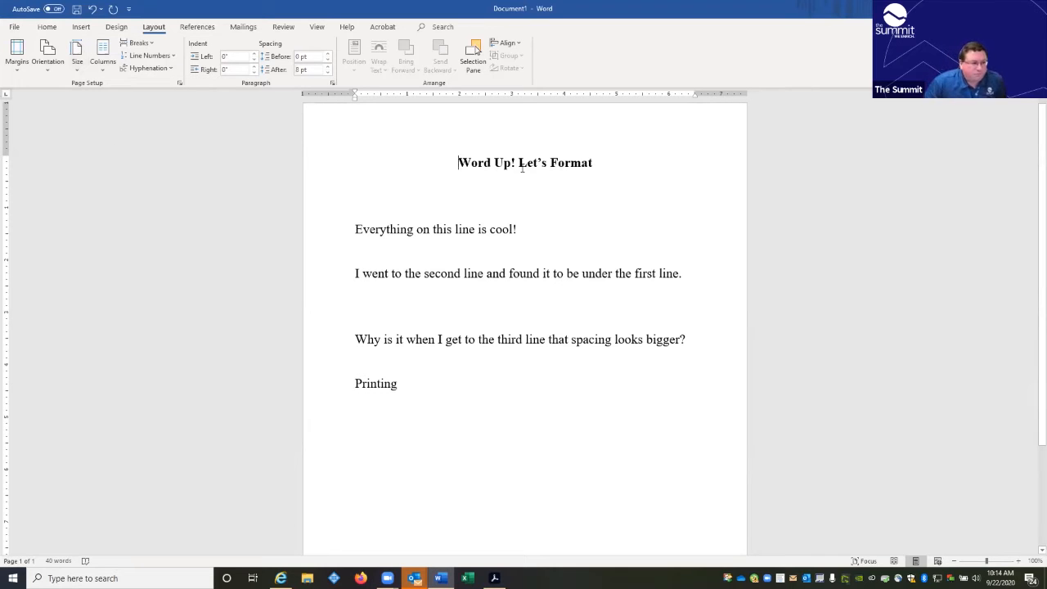
Step: Examine the available paper sizes and the paper, layout and margin settings in Page Setup, leaving without applying changes
{"action": "left_click", "coordinate": [80, 62]}
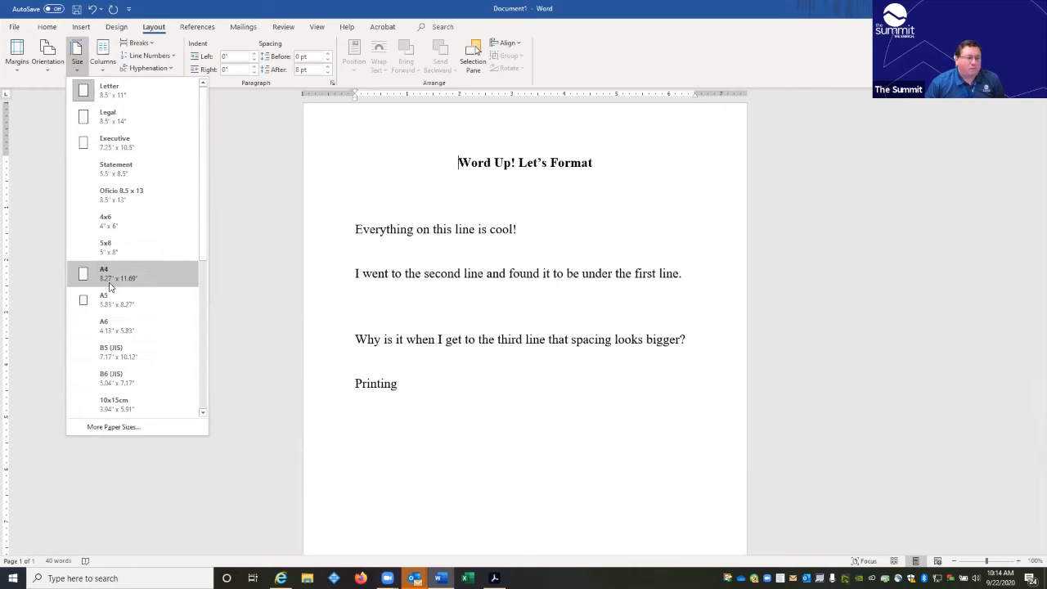
{"action": "scroll", "coordinate": [114, 296], "scroll_direction": "down", "scroll_amount": 4}
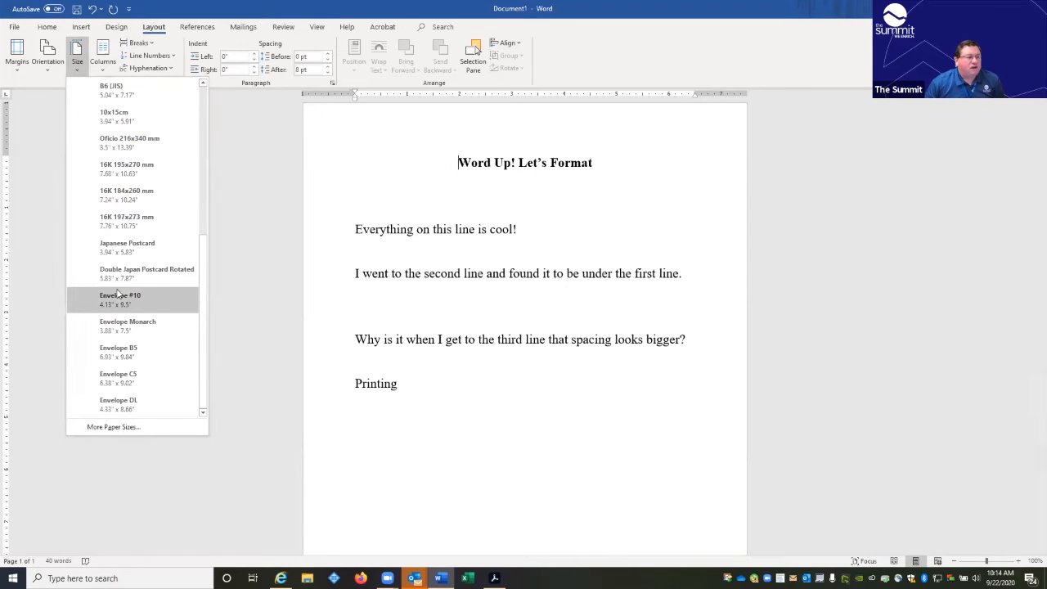
{"action": "scroll", "coordinate": [121, 307], "scroll_direction": "up", "scroll_amount": 4}
{"action": "scroll", "coordinate": [121, 308], "scroll_direction": "down", "scroll_amount": 4}
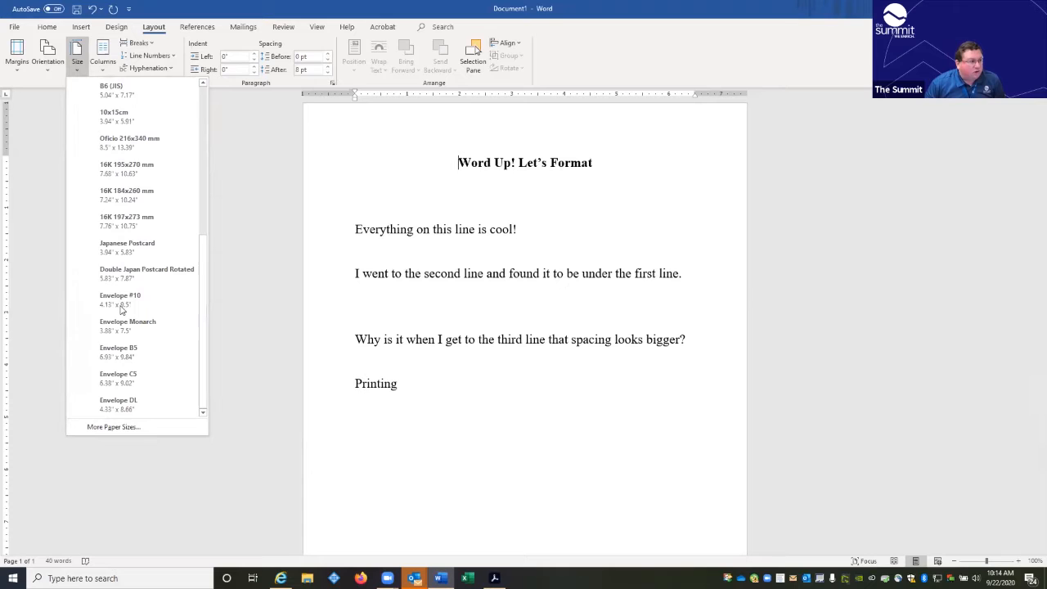
{"action": "left_click", "coordinate": [114, 427]}
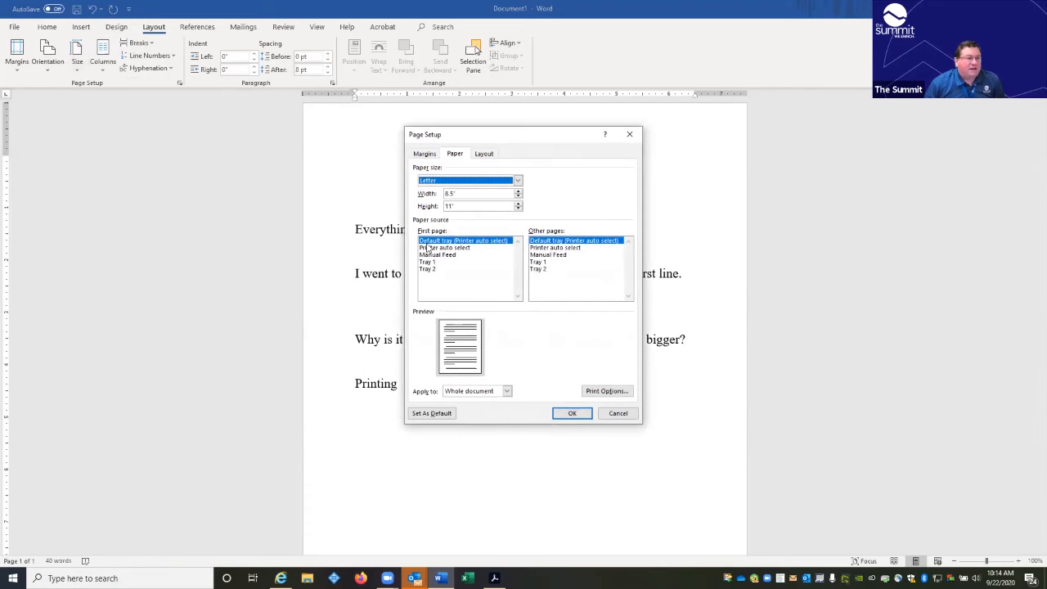
{"action": "left_click", "coordinate": [485, 154]}
{"action": "left_click", "coordinate": [457, 156]}
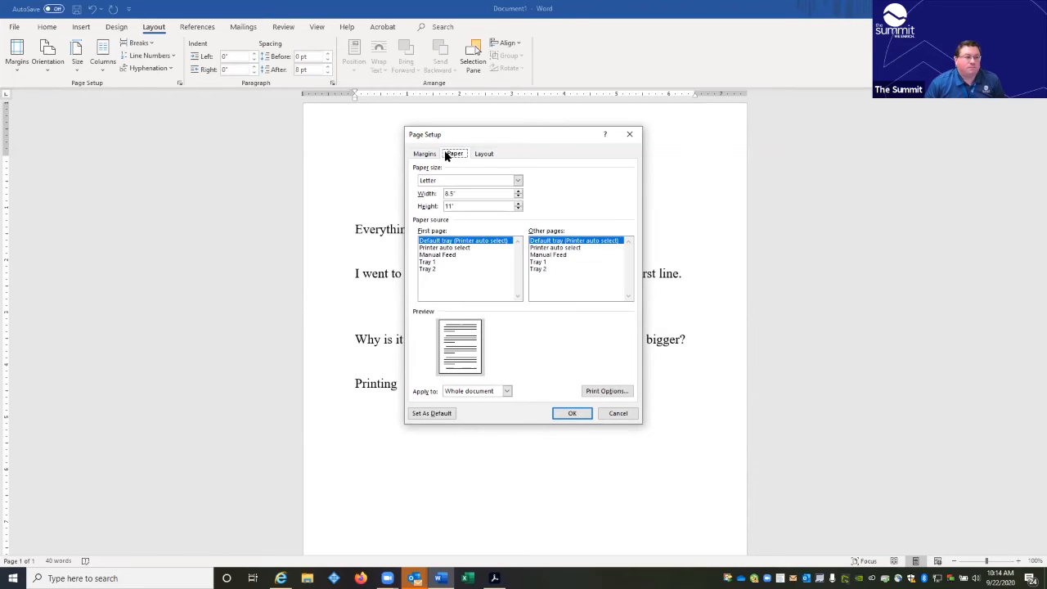
{"action": "left_click", "coordinate": [434, 155]}
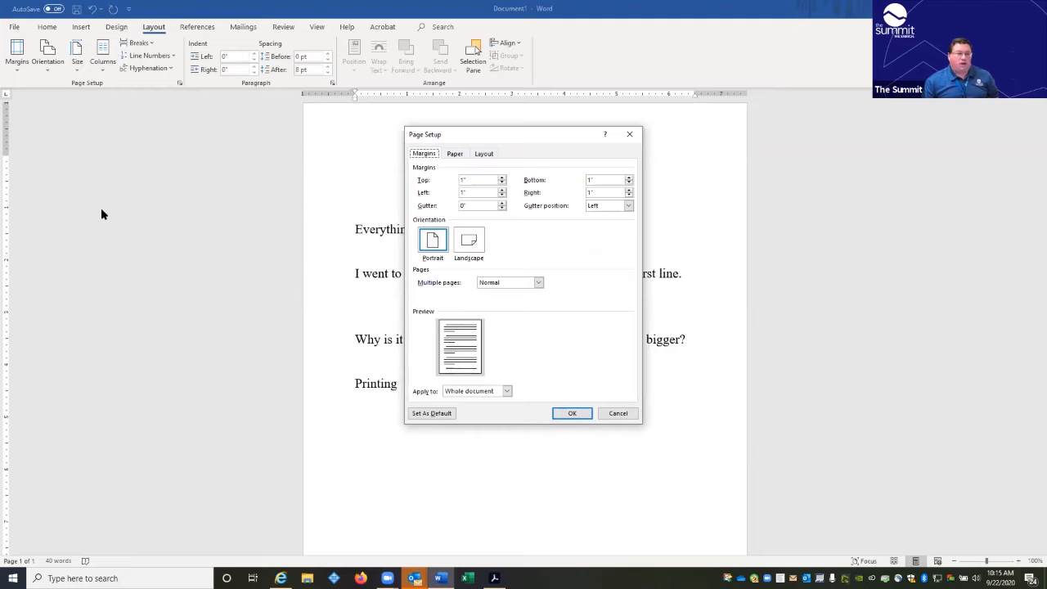
{"action": "left_click", "coordinate": [623, 416]}
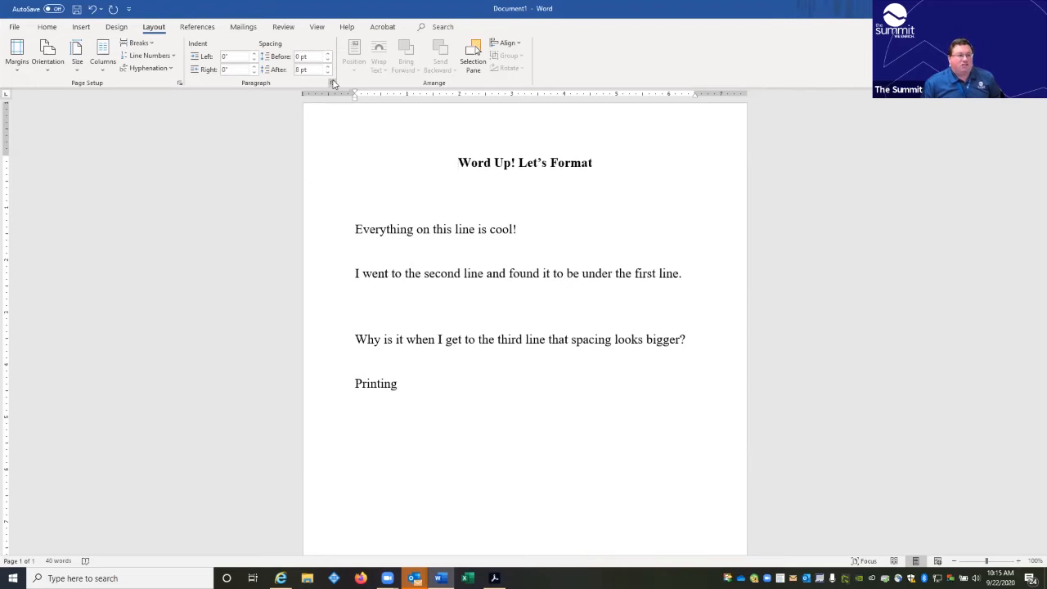
Step: Set the left indent of the line "Everything on this line is cool!" to 0.5" and clear the selection
{"action": "left_click", "coordinate": [316, 234]}
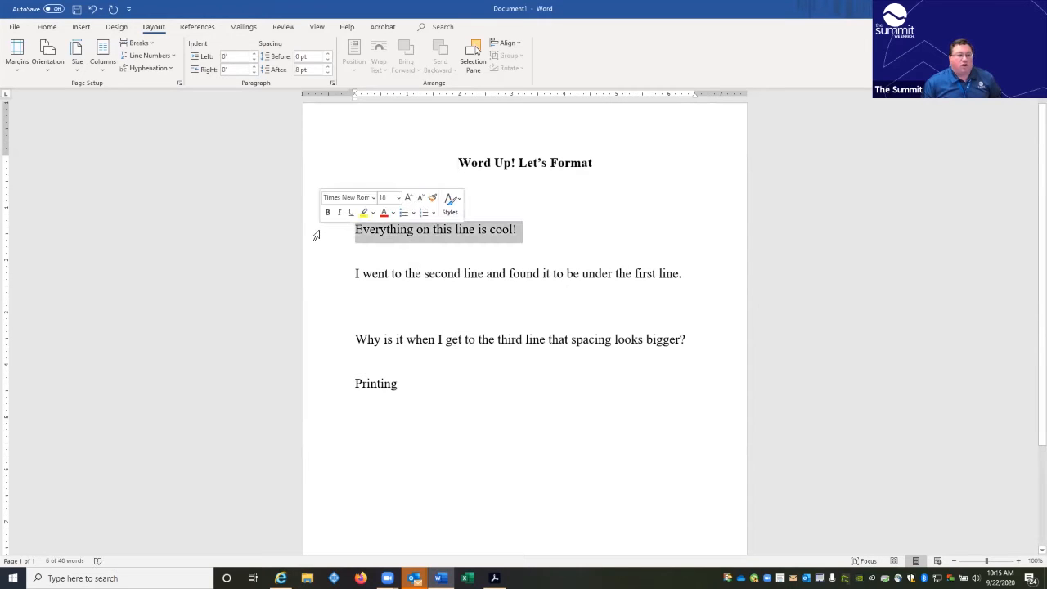
{"action": "left_click", "coordinate": [253, 54]}
{"action": "left_click", "coordinate": [253, 53]}
{"action": "left_click", "coordinate": [252, 53]}
{"action": "left_click", "coordinate": [253, 54]}
{"action": "left_click", "coordinate": [253, 53]}
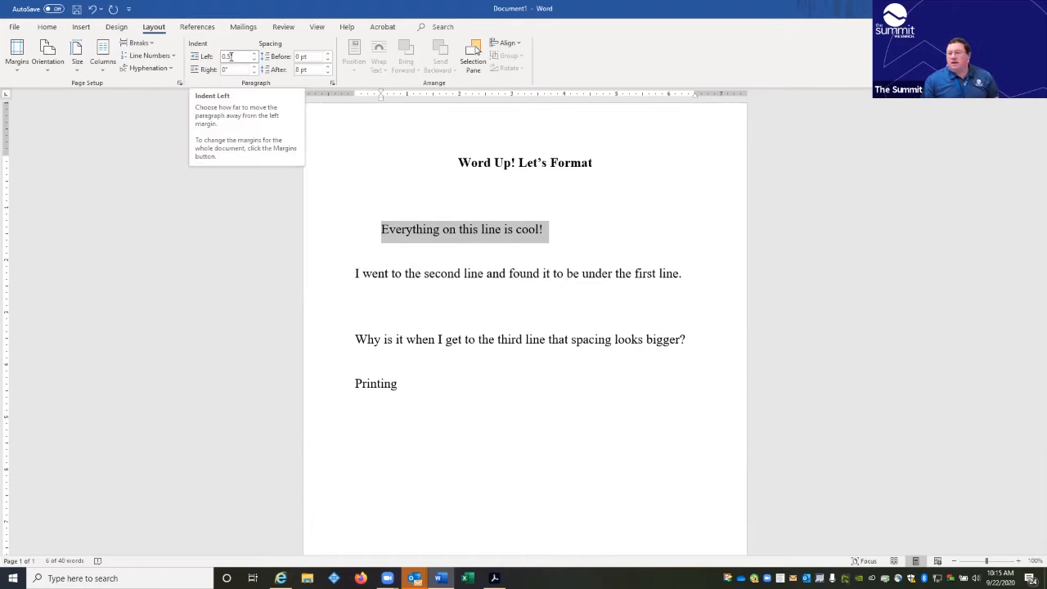
{"action": "left_click", "coordinate": [382, 232]}
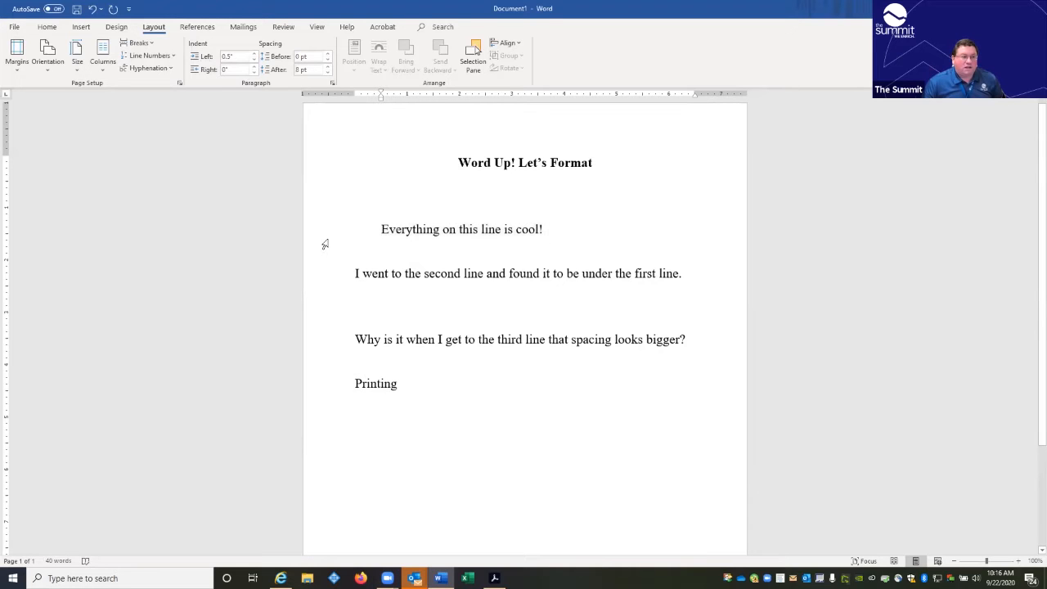
Step: Lower the right indent of the line starting "I went to the second line" to -0.2" and return it to 0"
{"action": "left_click", "coordinate": [329, 274]}
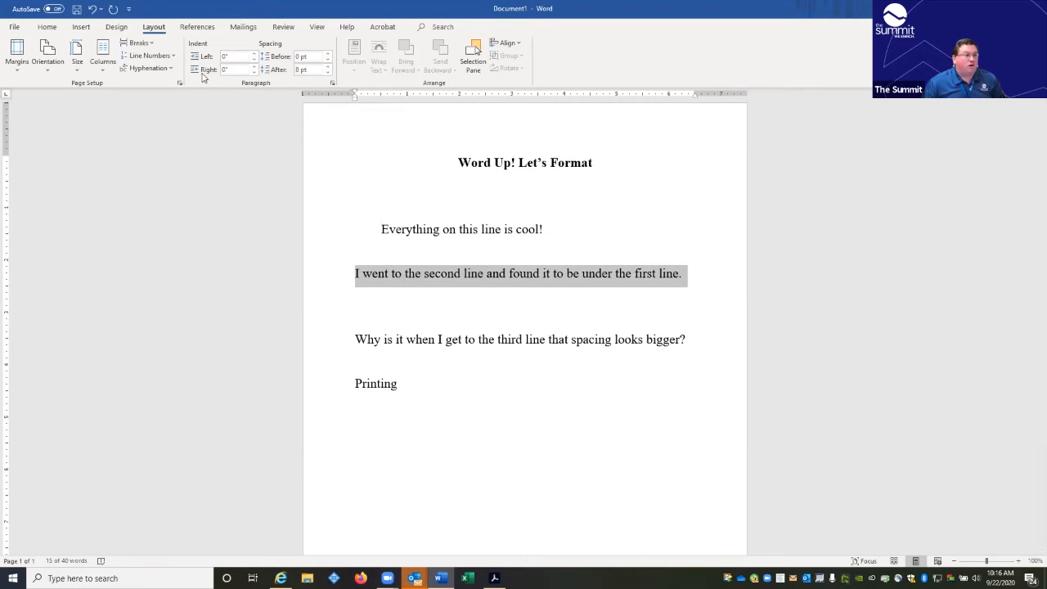
{"action": "left_click", "coordinate": [255, 72]}
{"action": "left_click", "coordinate": [255, 73]}
{"action": "left_click", "coordinate": [254, 73]}
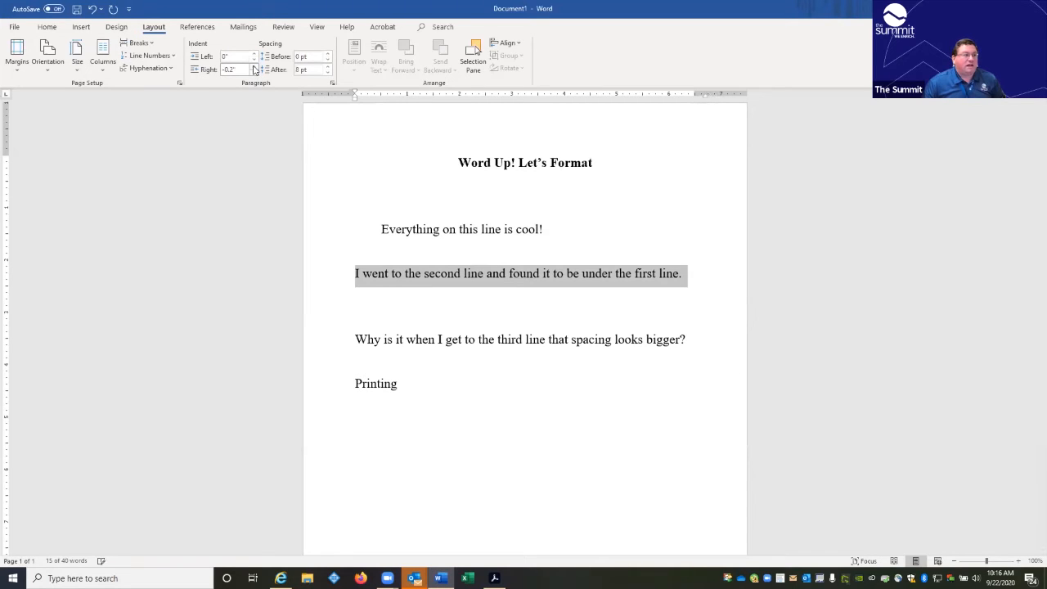
{"action": "left_click", "coordinate": [255, 66]}
{"action": "left_click", "coordinate": [254, 67]}
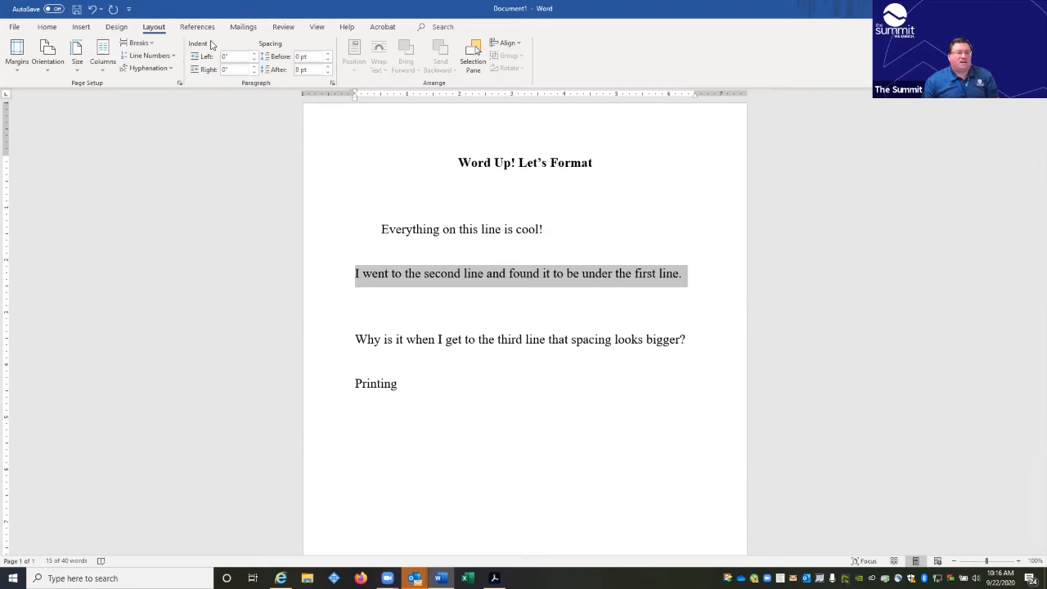
{"action": "left_click", "coordinate": [390, 292]}
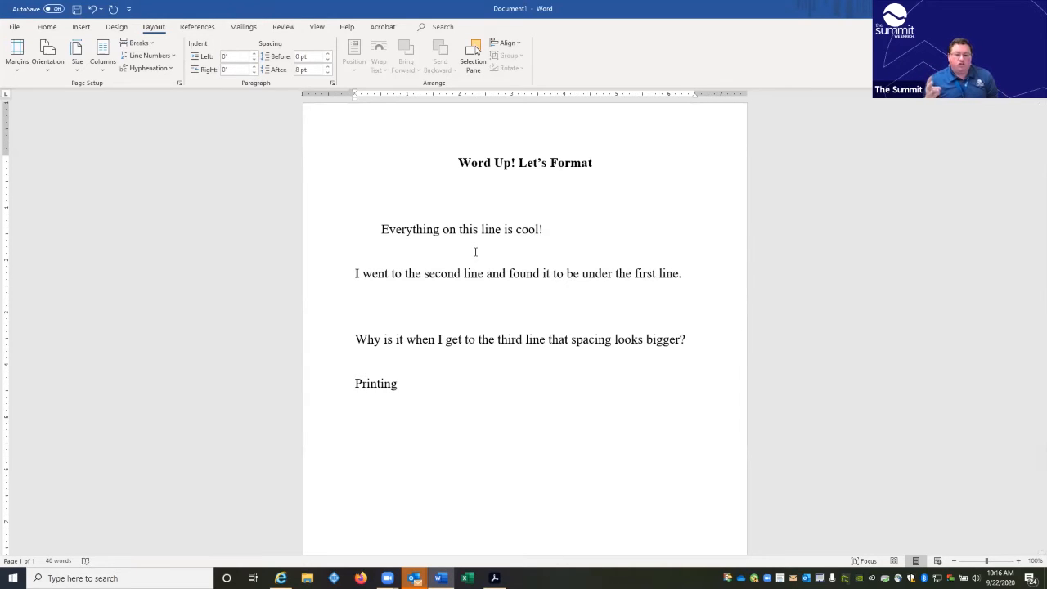
Step: Add two empty lines below "Everything on this line is cool!" and remove them again
{"action": "left_click", "coordinate": [573, 229]}
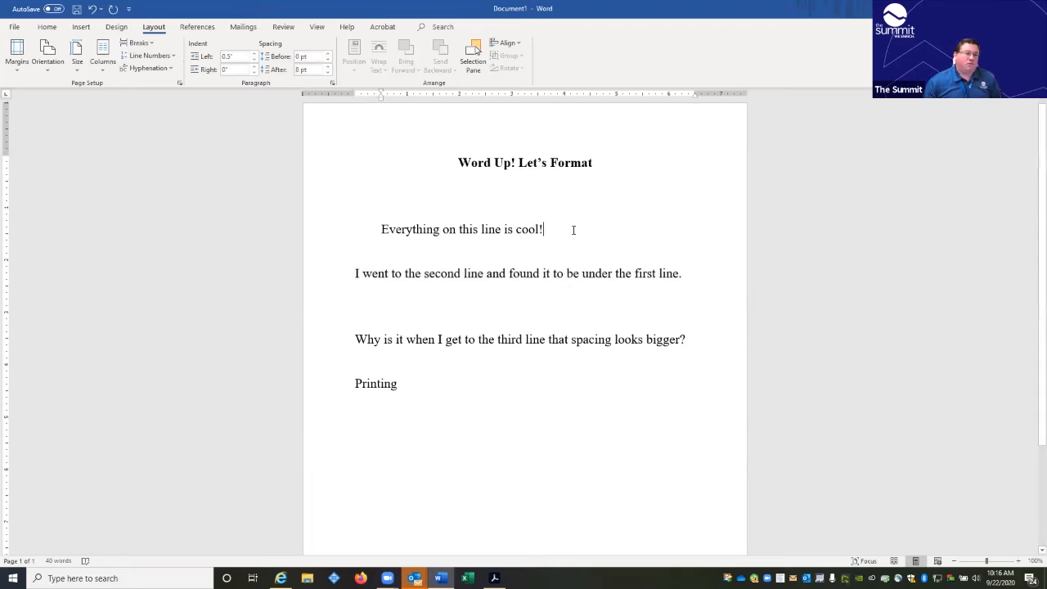
{"action": "key", "text": "Return"}
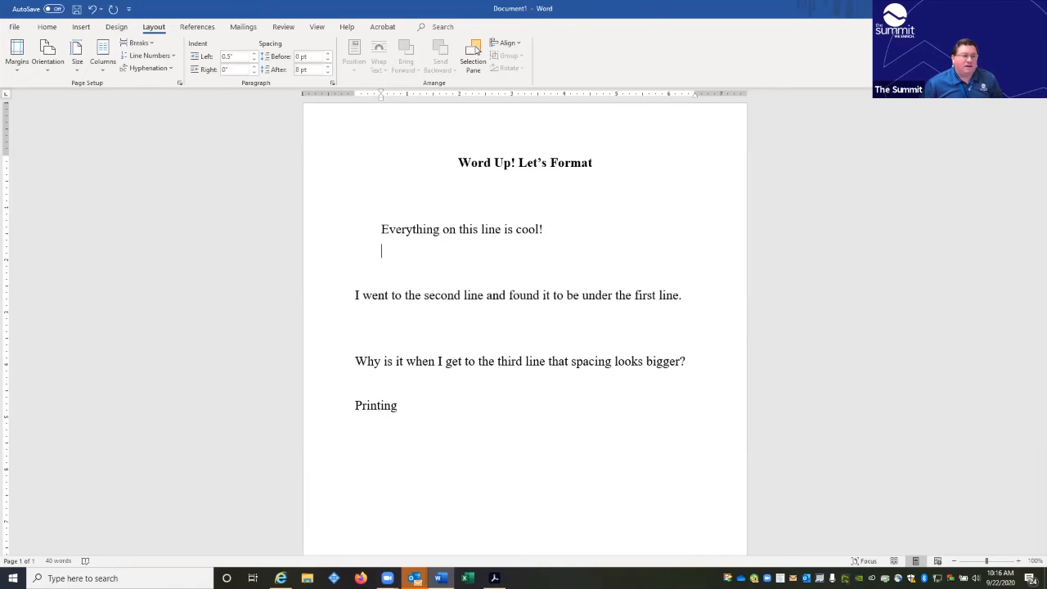
{"action": "key", "text": "Return"}
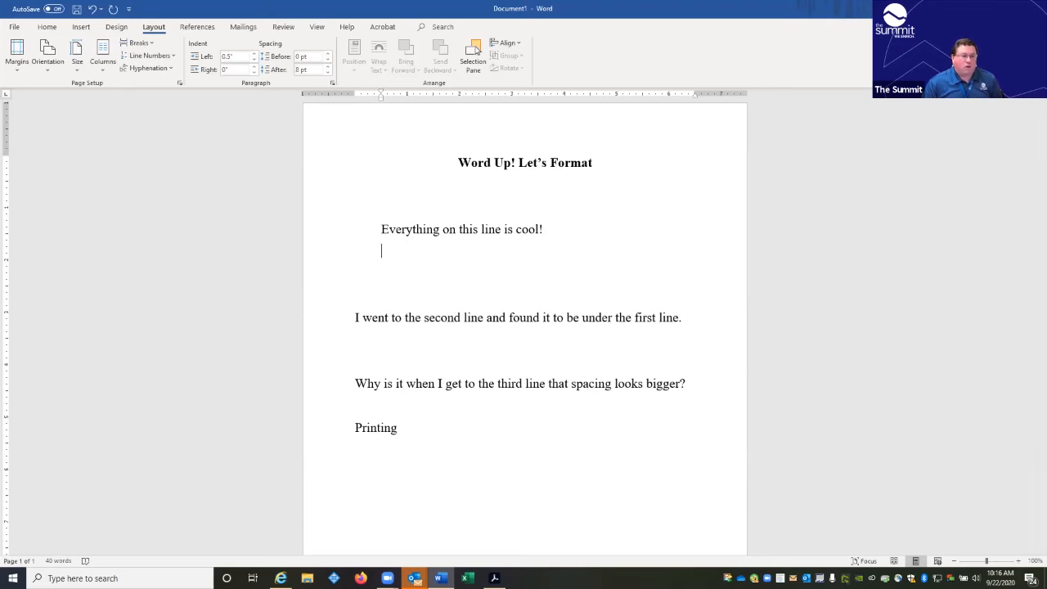
{"action": "key", "text": "BackSpace"}
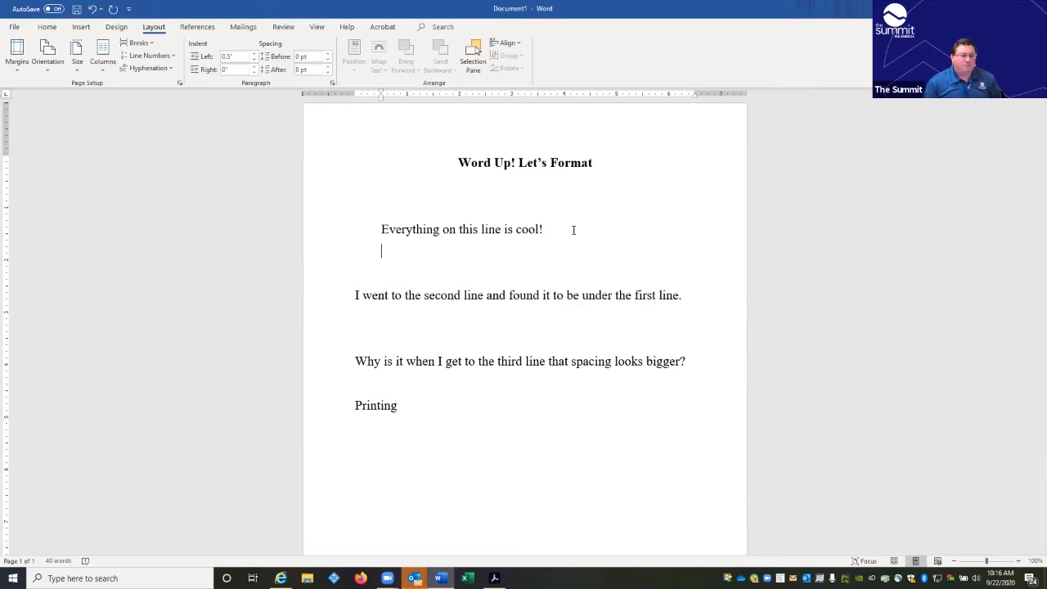
{"action": "key", "text": "Delete"}
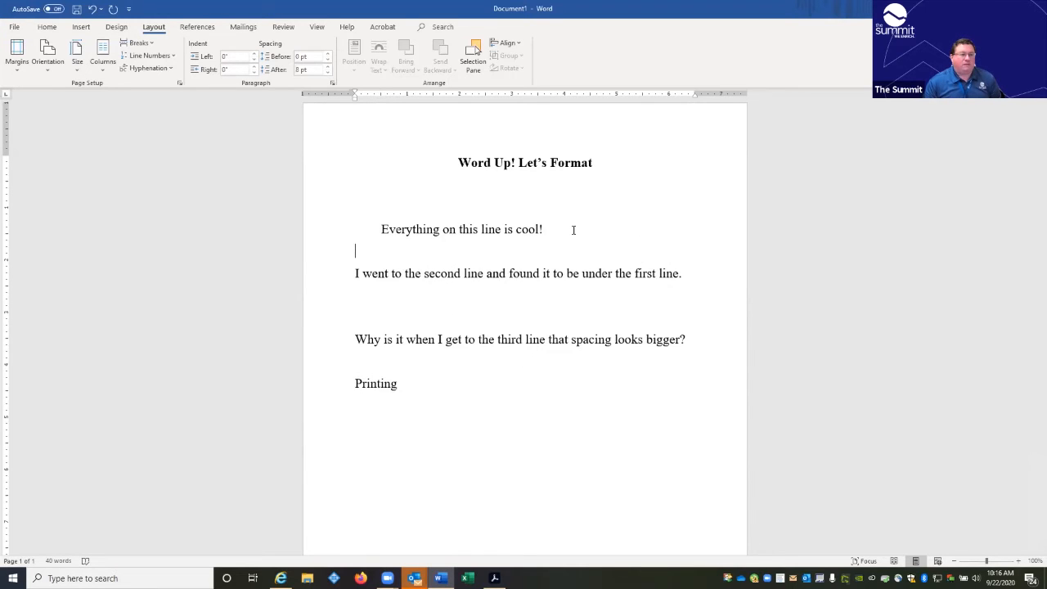
Step: Delete the empty line and the leading "I" of the second sentence, joining it to the first line, and split it off as a new paragraph
{"action": "key", "text": "Delete"}
{"action": "key", "text": "Delete"}
{"action": "key", "text": "Delete"}
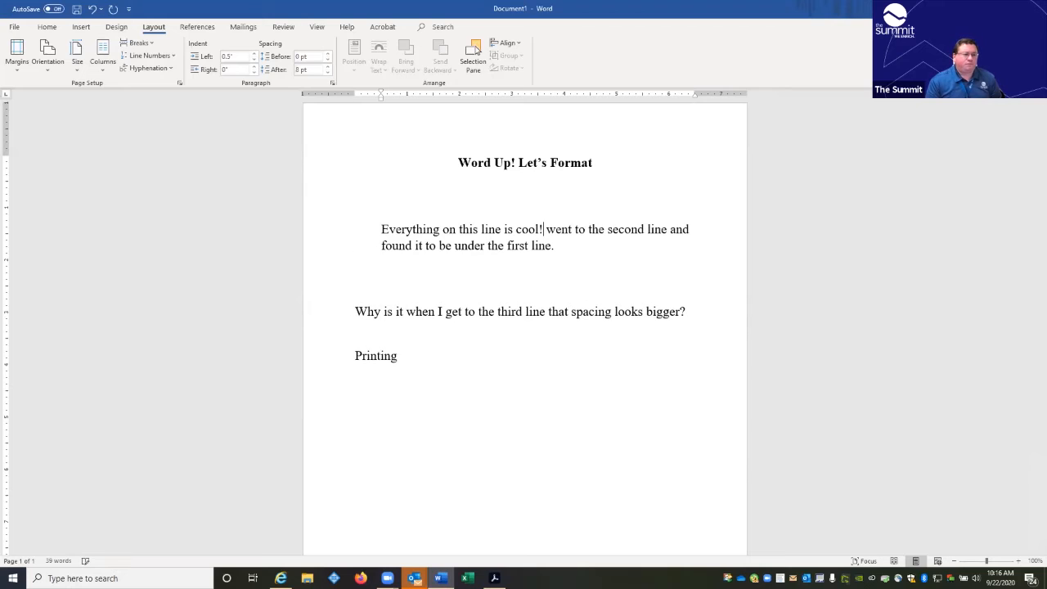
{"action": "key", "text": "Return"}
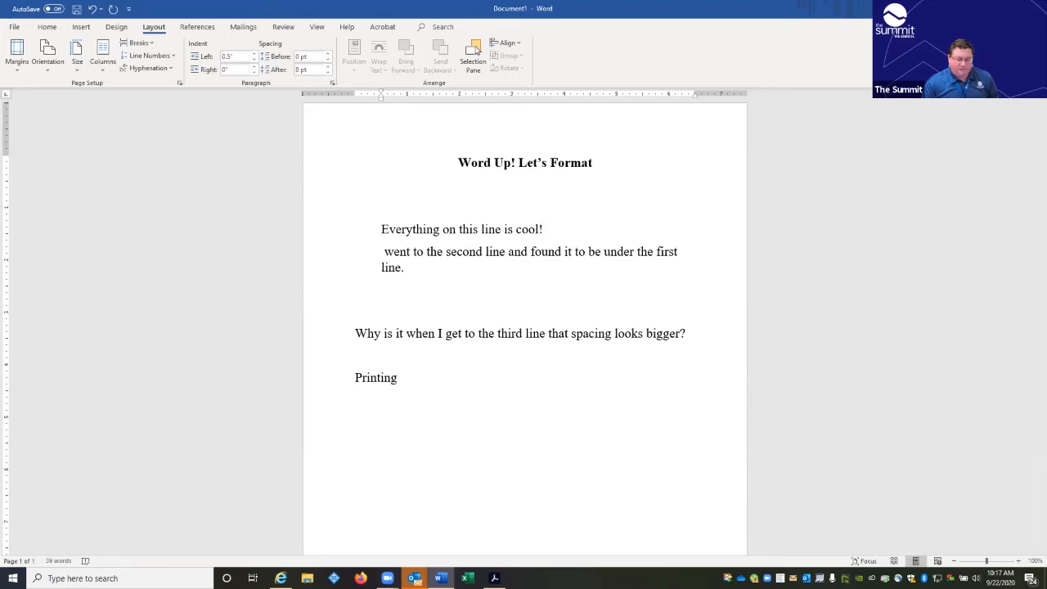
Step: Try a line break and an empty paragraph below "Everything on this line is cool!", removing each one again
{"action": "key", "text": "Return"}
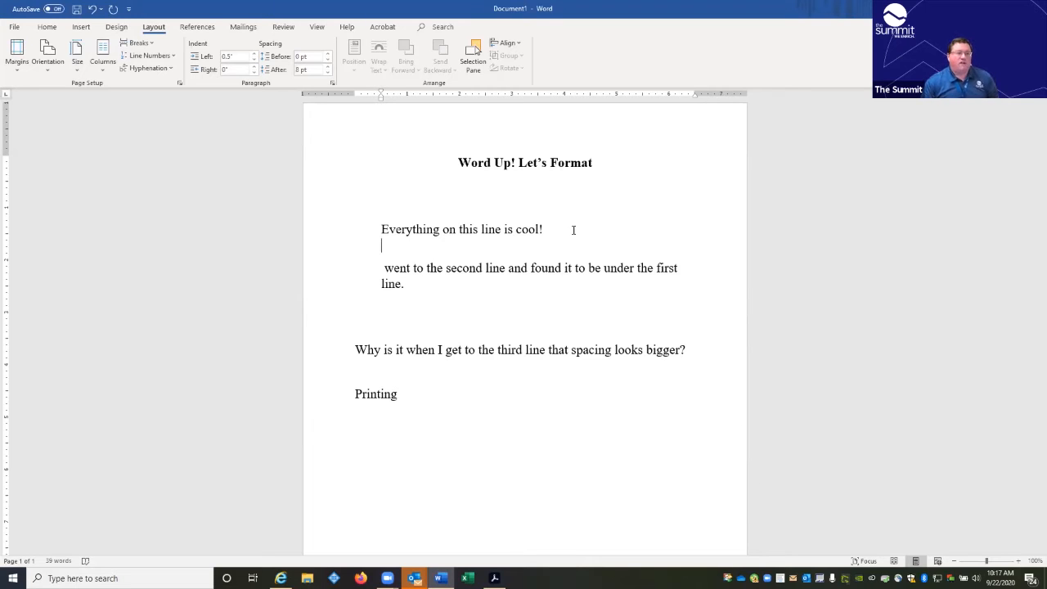
{"action": "key", "text": "BackSpace"}
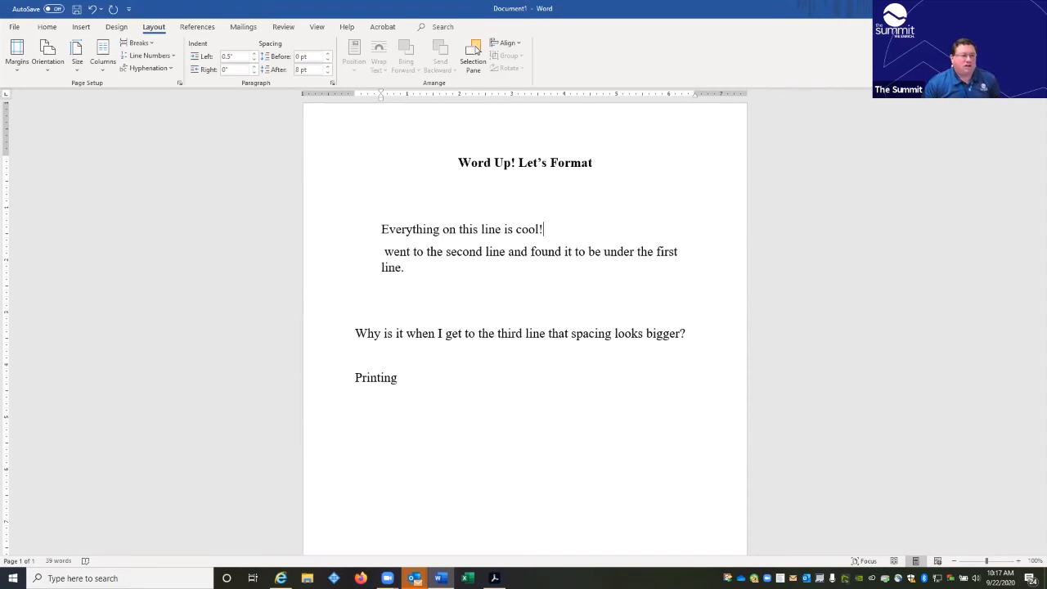
{"action": "key", "text": "Return"}
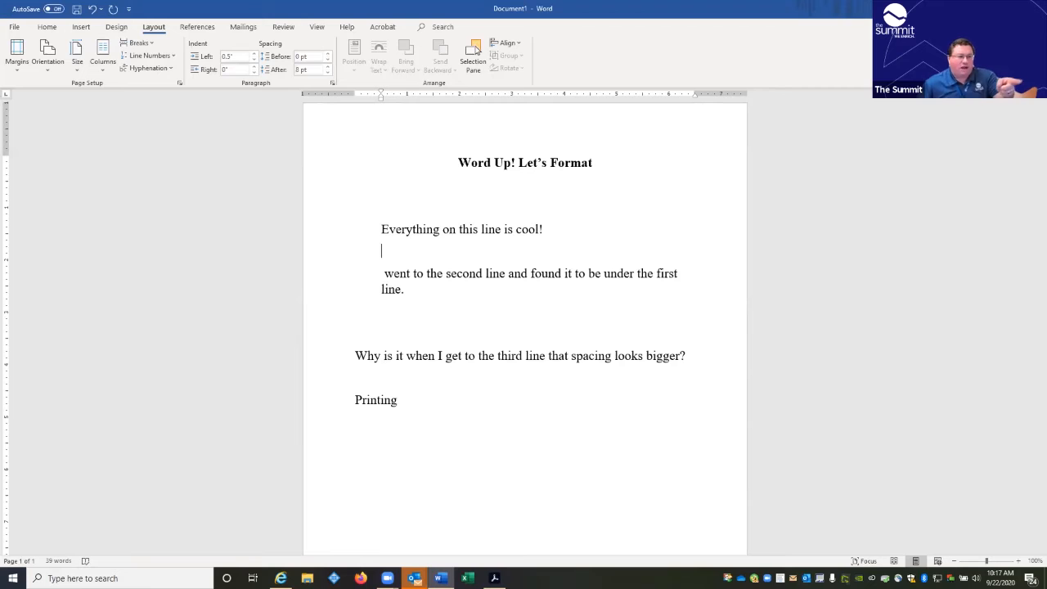
{"action": "left_click", "coordinate": [549, 231]}
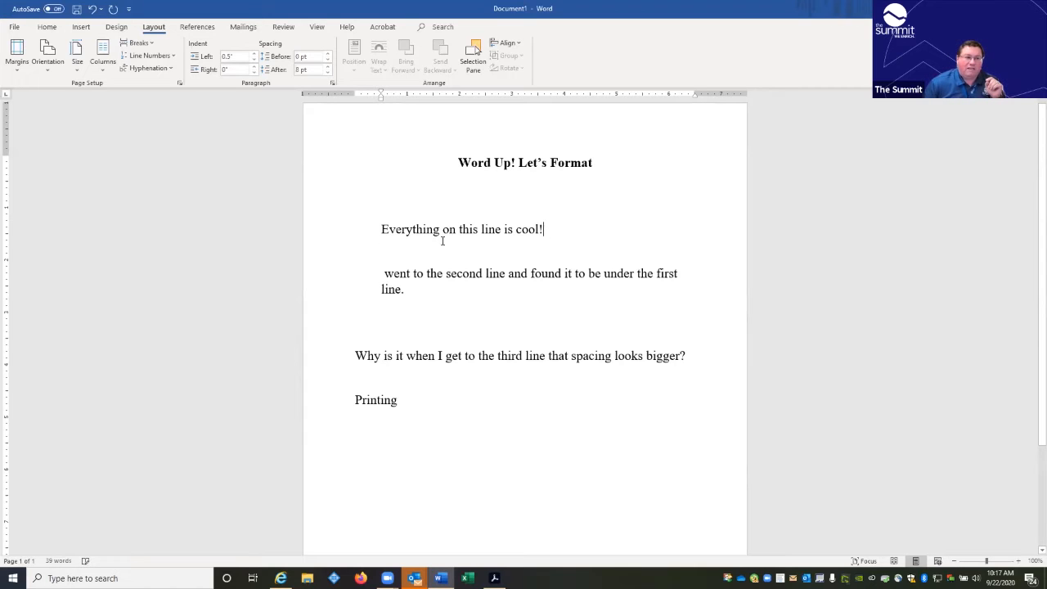
{"action": "left_click", "coordinate": [389, 249]}
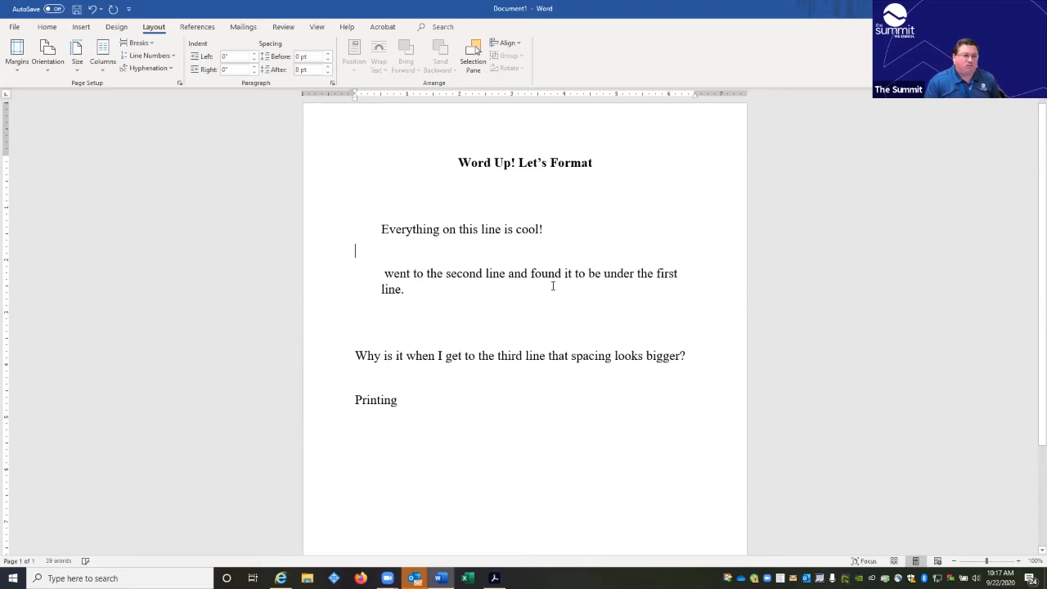
{"action": "key", "text": "BackSpace"}
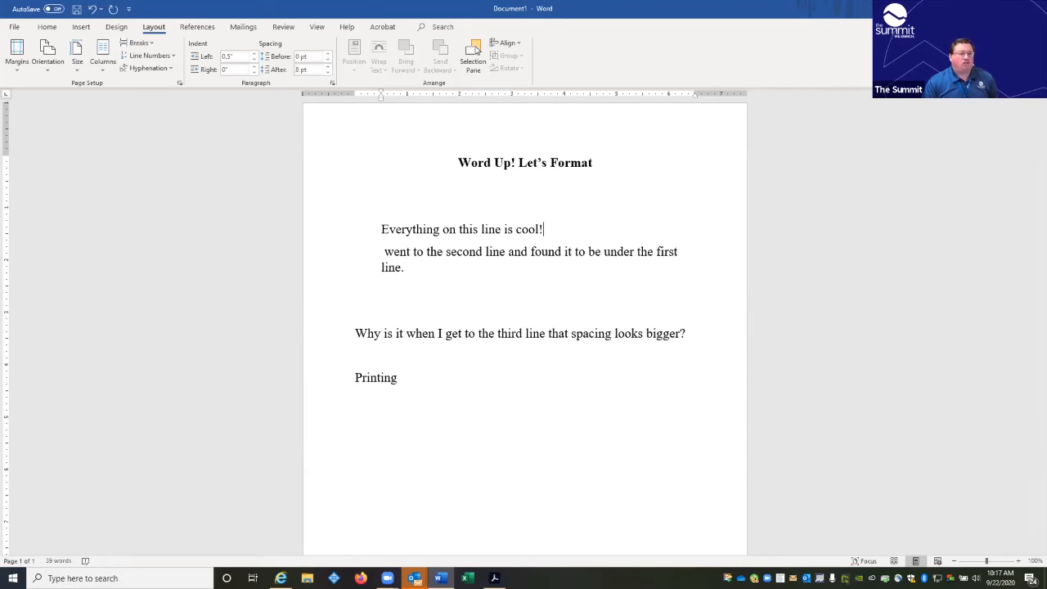
Step: Insert a line break after "Everything on this line is cool!" and restore the "I" at the start of the second sentence
{"action": "key", "text": "Return"}
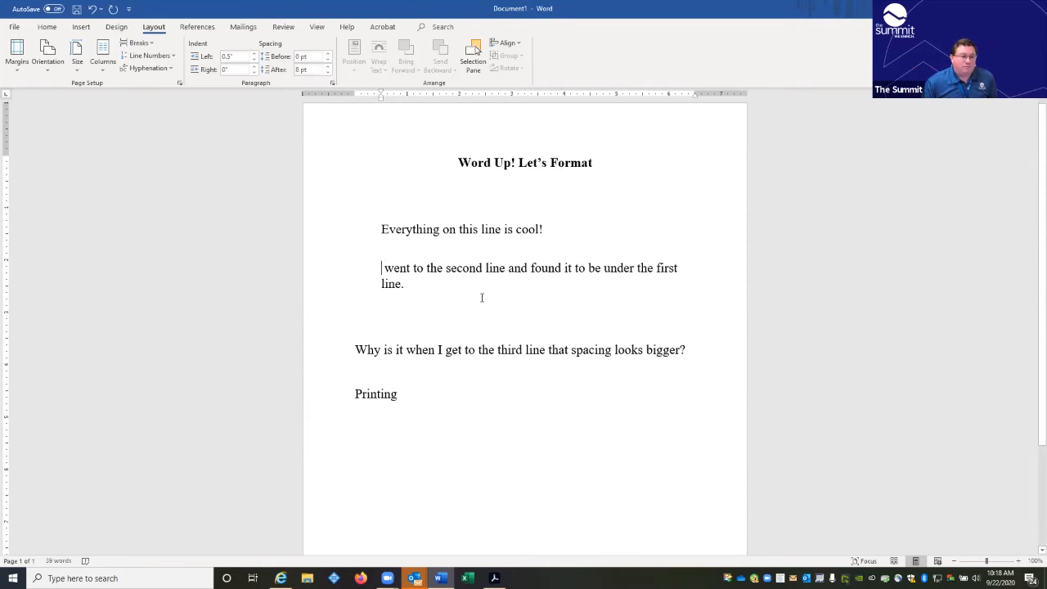
{"action": "type", "text": "I"}
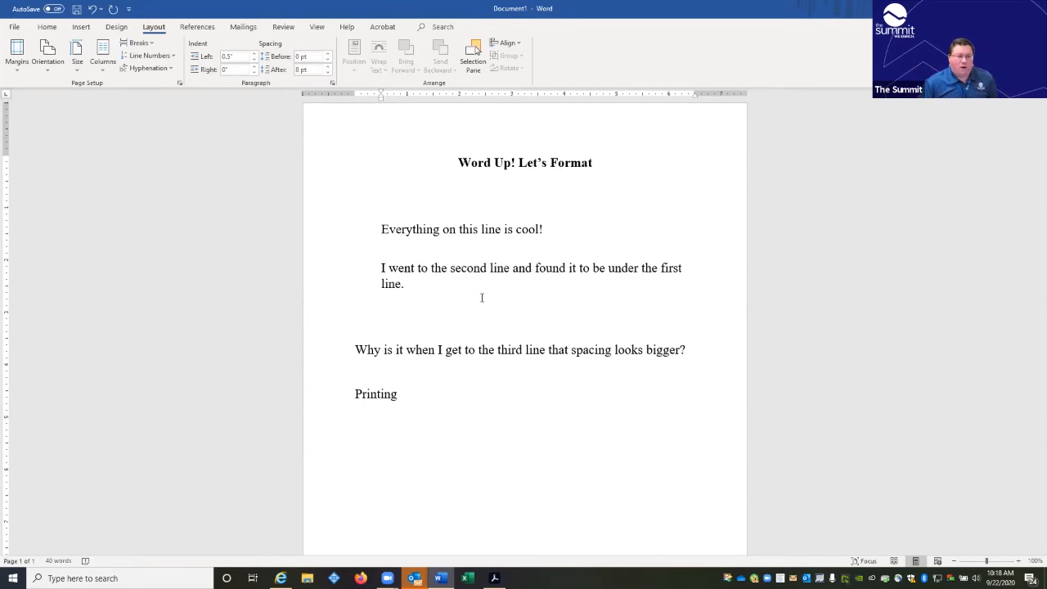
Step: Set the left indent of both the second sentence and "Everything on this line is cool!" to 0" and clear the selection
{"action": "double_click", "coordinate": [311, 288]}
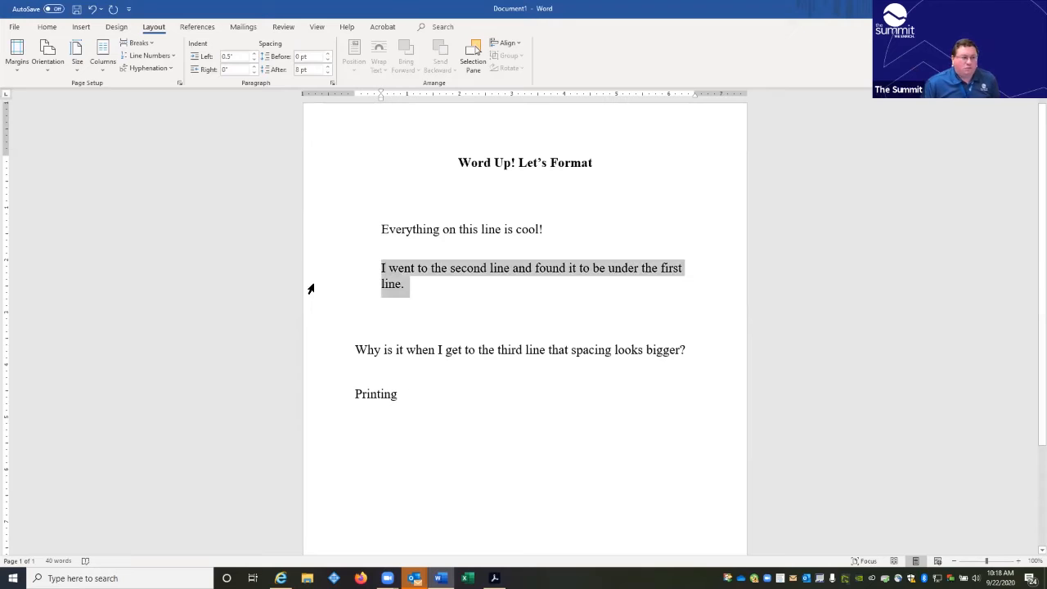
{"action": "left_click", "coordinate": [255, 59]}
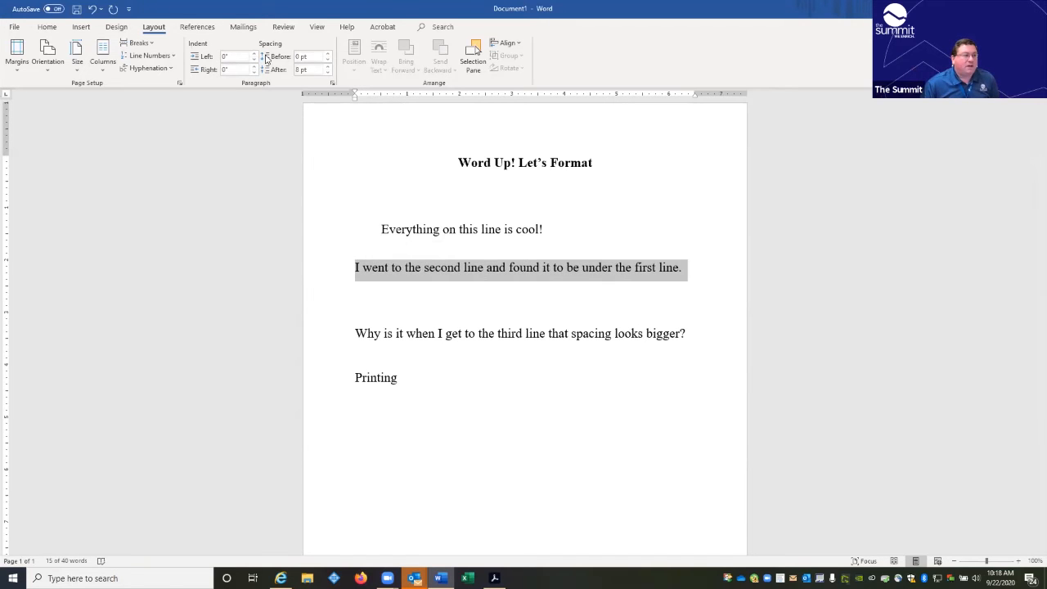
{"action": "left_click", "coordinate": [316, 234]}
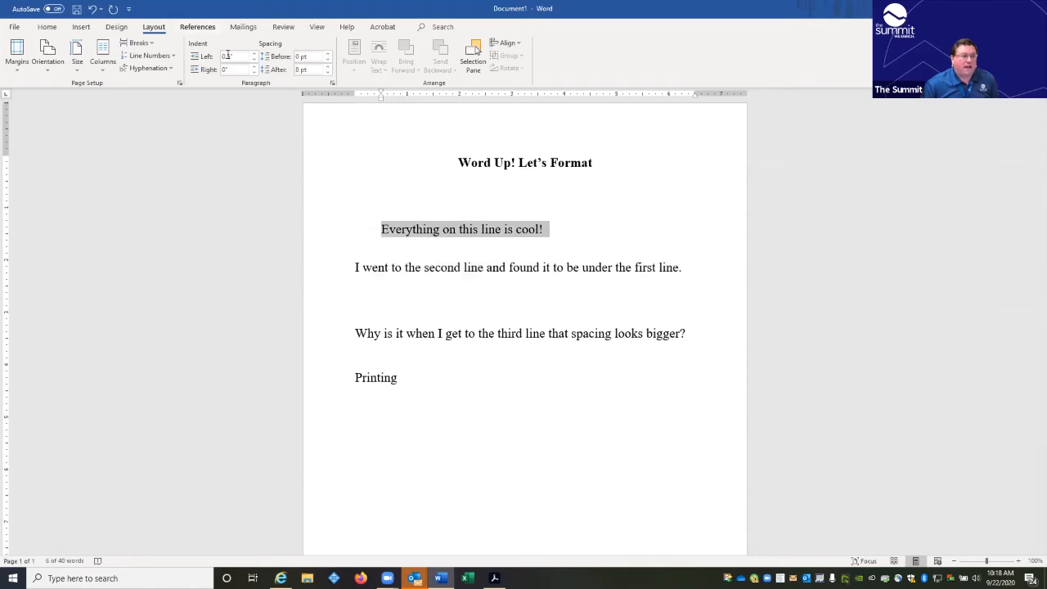
{"action": "left_click", "coordinate": [253, 60]}
{"action": "left_click", "coordinate": [253, 60]}
{"action": "left_click", "coordinate": [253, 60]}
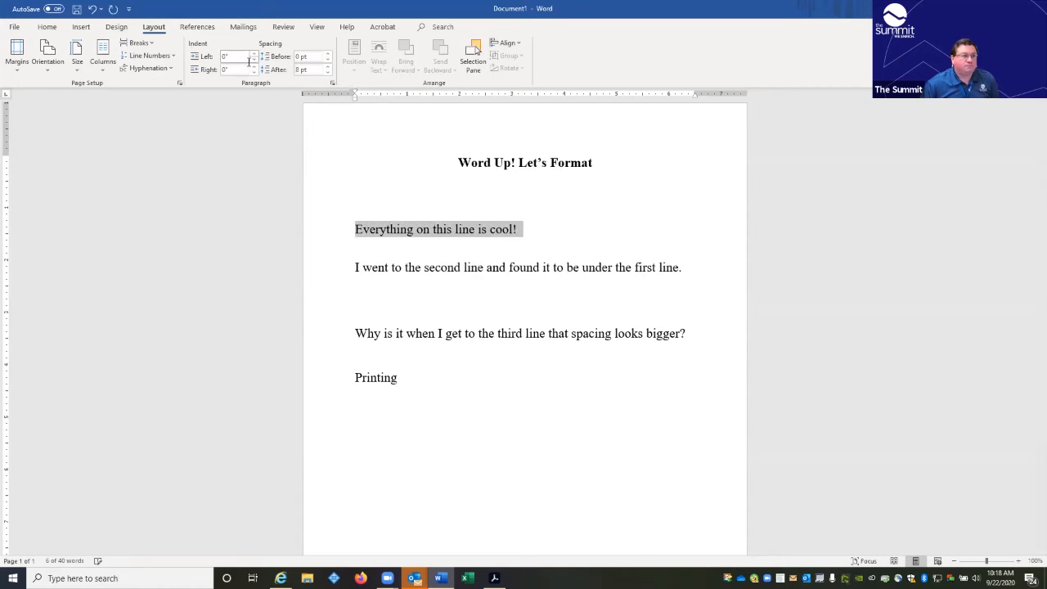
{"action": "left_click", "coordinate": [434, 311]}
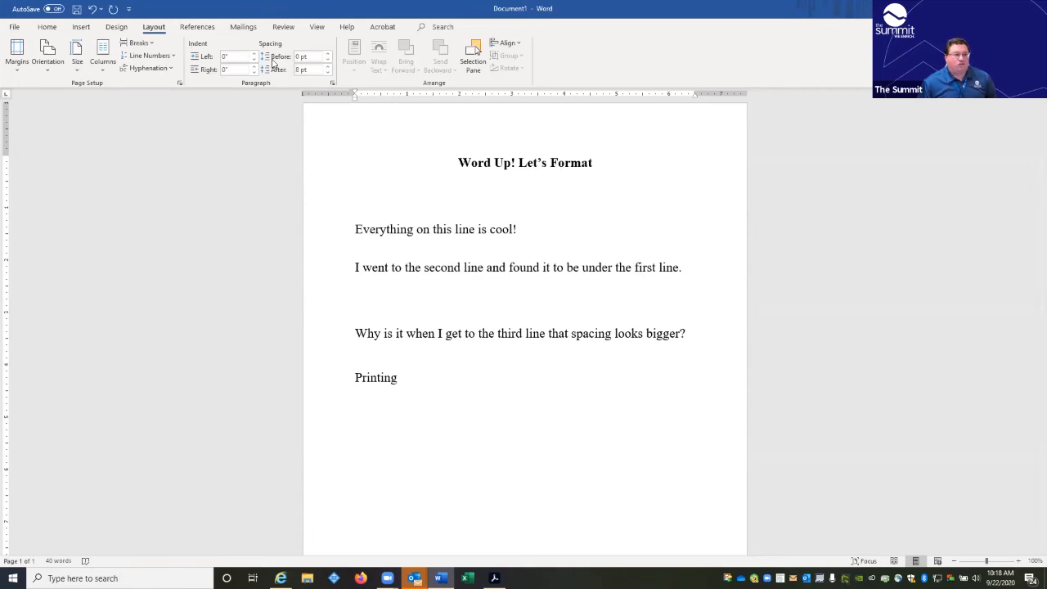
Step: Raise the spacing before the empty line below "Everything on this line is cool!" to 30 pt and return it to 0 pt
{"action": "left_click", "coordinate": [319, 249]}
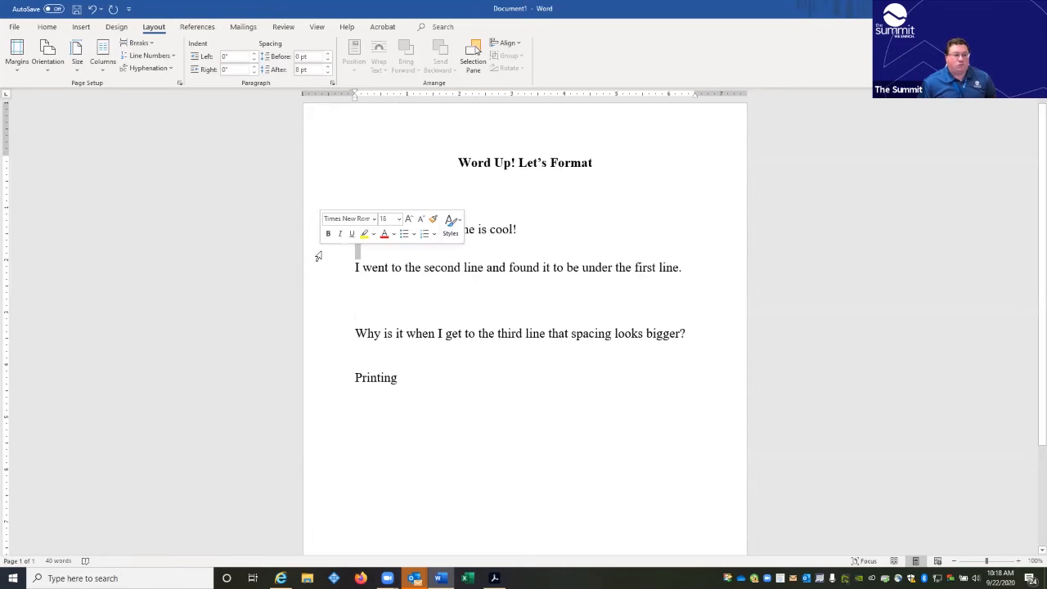
{"action": "left_click", "coordinate": [328, 54]}
{"action": "left_click", "coordinate": [328, 54]}
{"action": "left_click", "coordinate": [328, 54]}
{"action": "left_click", "coordinate": [328, 54]}
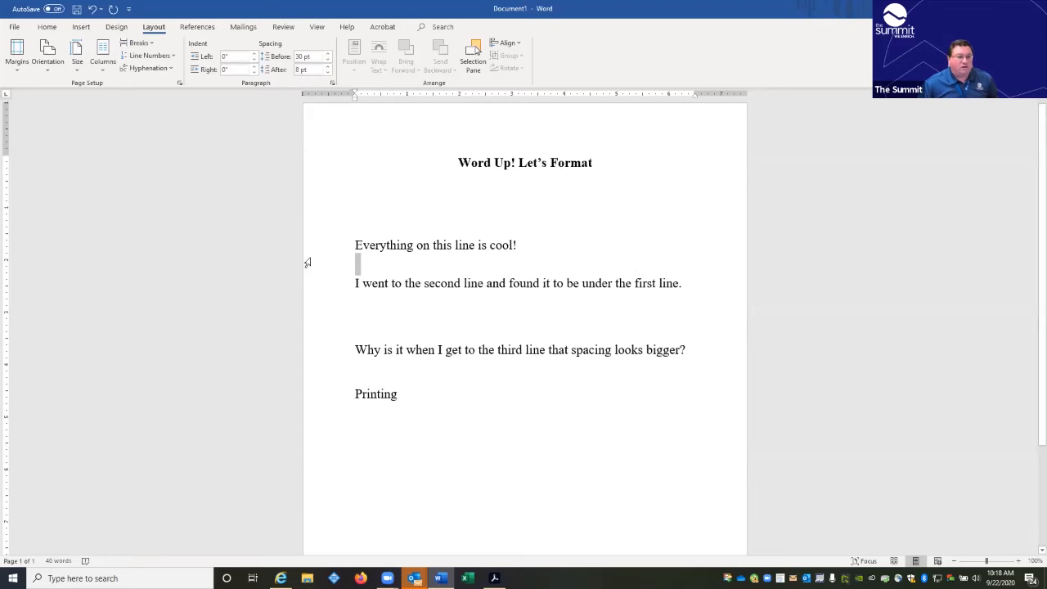
{"action": "left_click", "coordinate": [328, 59]}
{"action": "double_click", "coordinate": [328, 59]}
{"action": "left_click", "coordinate": [327, 60]}
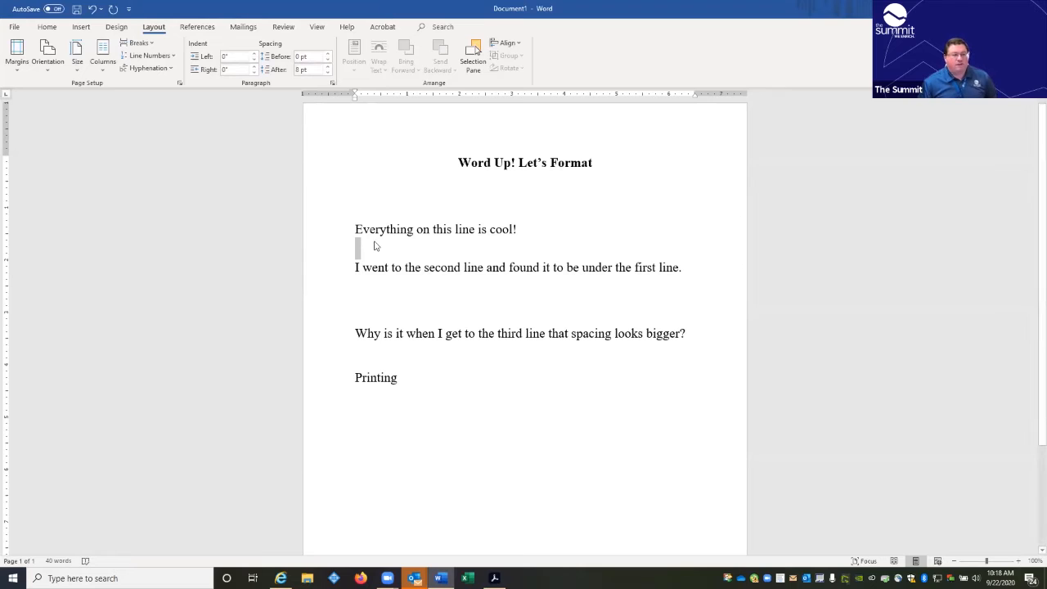
{"action": "left_click", "coordinate": [401, 312]}
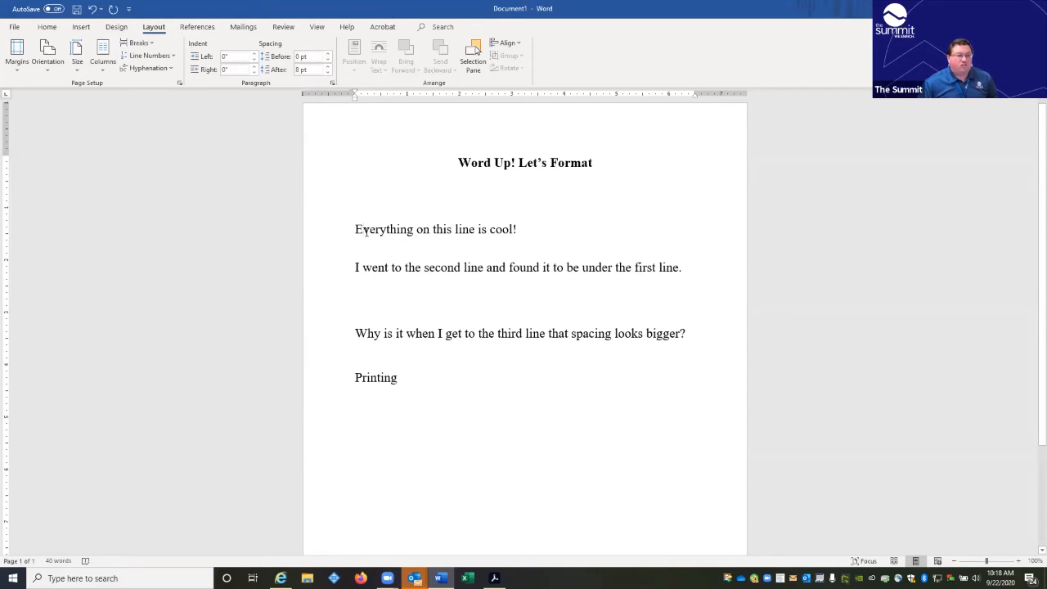
Step: Switch to the MSWord-3-Z-WordUpLetsFormat.pdf slides in Acrobat and go to page 9 about the Page Setup settings
{"action": "left_click", "coordinate": [317, 206]}
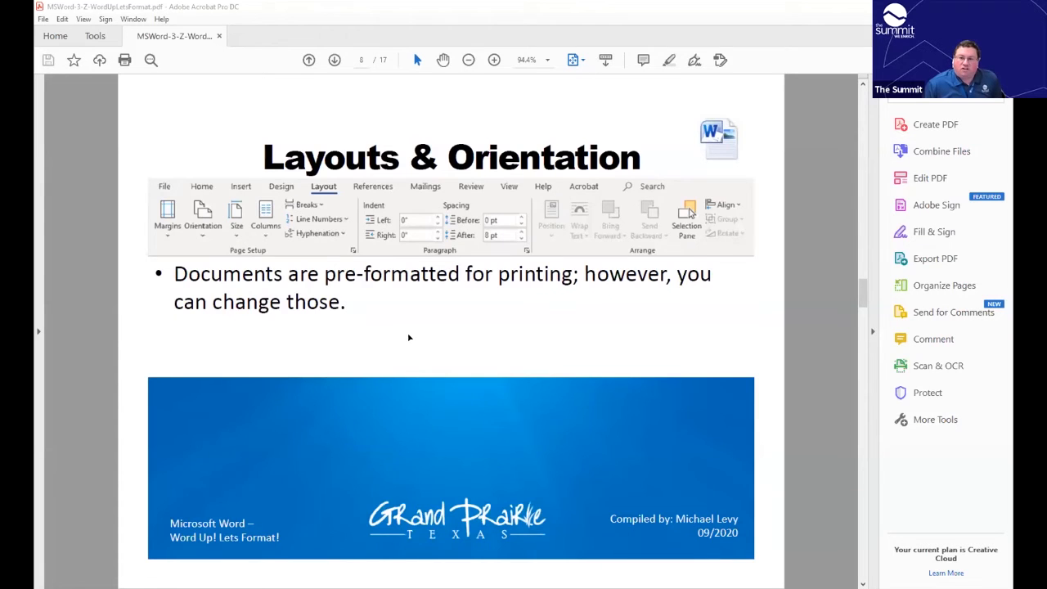
{"action": "double_click", "coordinate": [409, 335]}
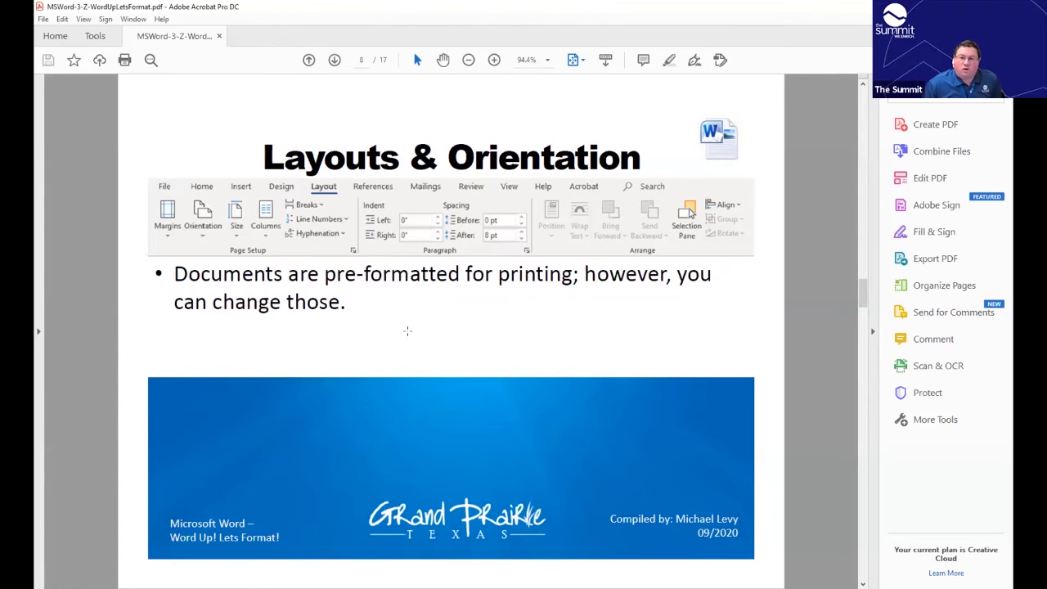
{"action": "scroll", "coordinate": [409, 330], "scroll_direction": "down", "scroll_amount": 1}
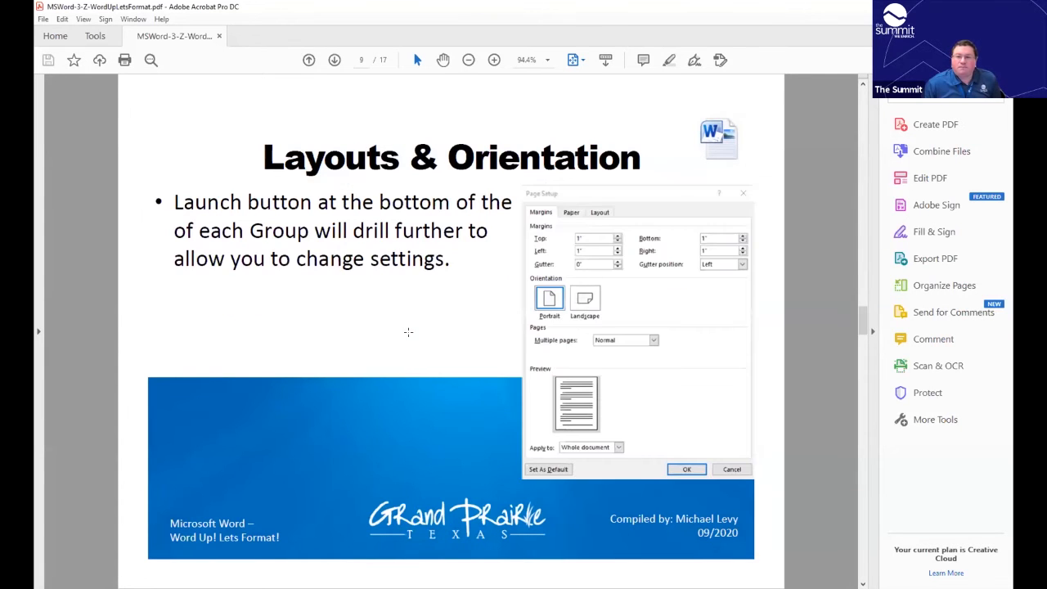
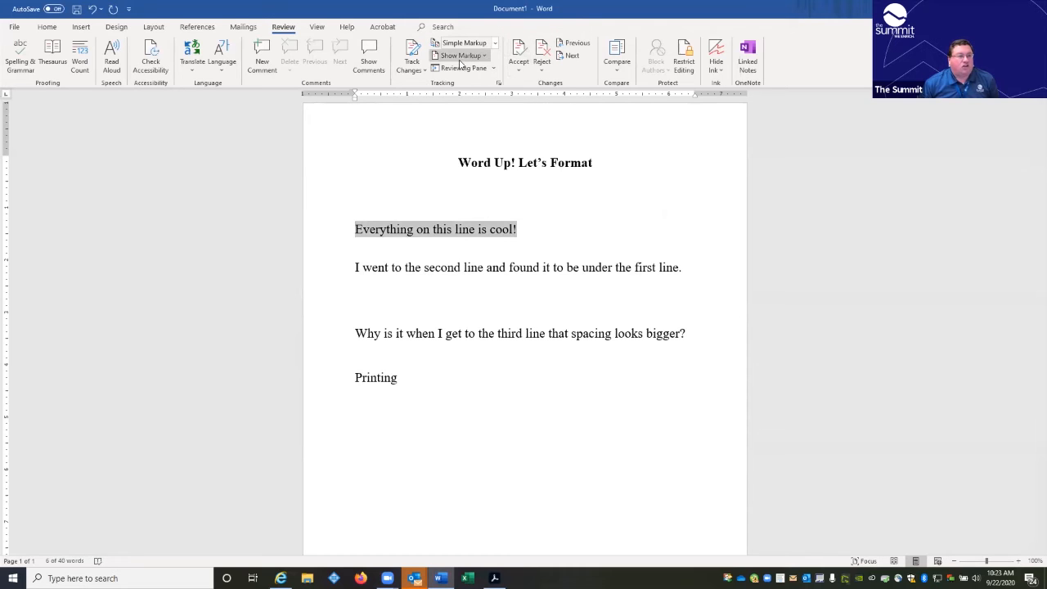
Step: Turn on comment display and add the comment "I like that line!" to the line "Everything on this line is cool!"
{"action": "left_click", "coordinate": [371, 58]}
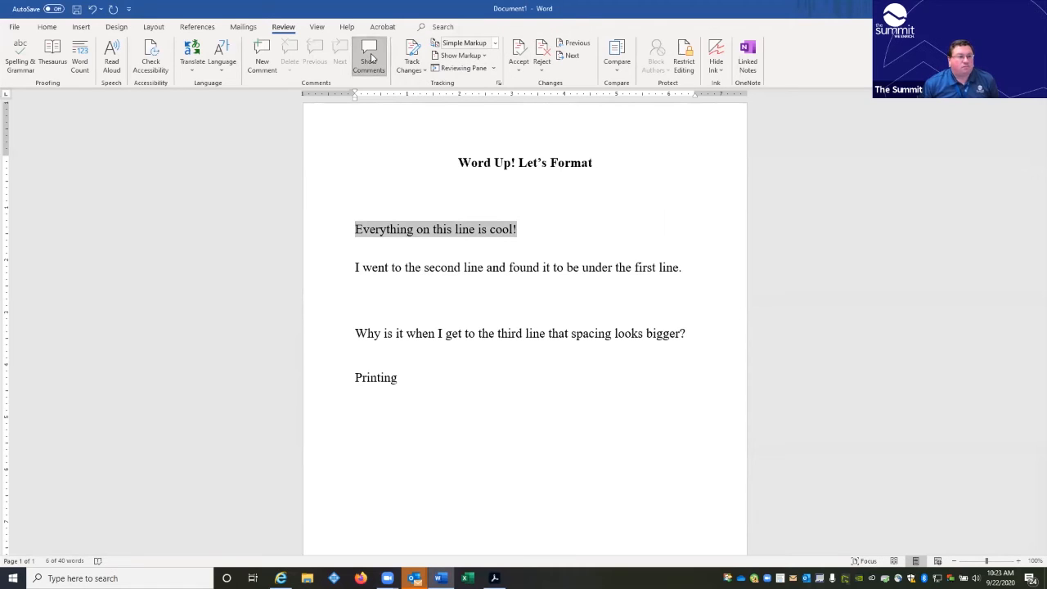
{"action": "left_click", "coordinate": [258, 49]}
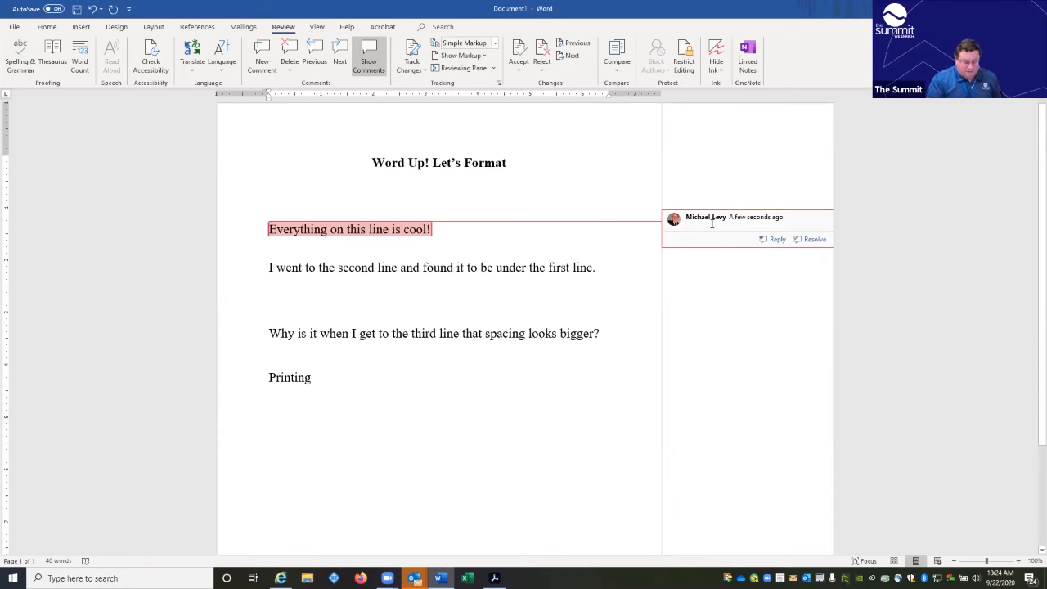
{"action": "type", "text": "I like that line!"}
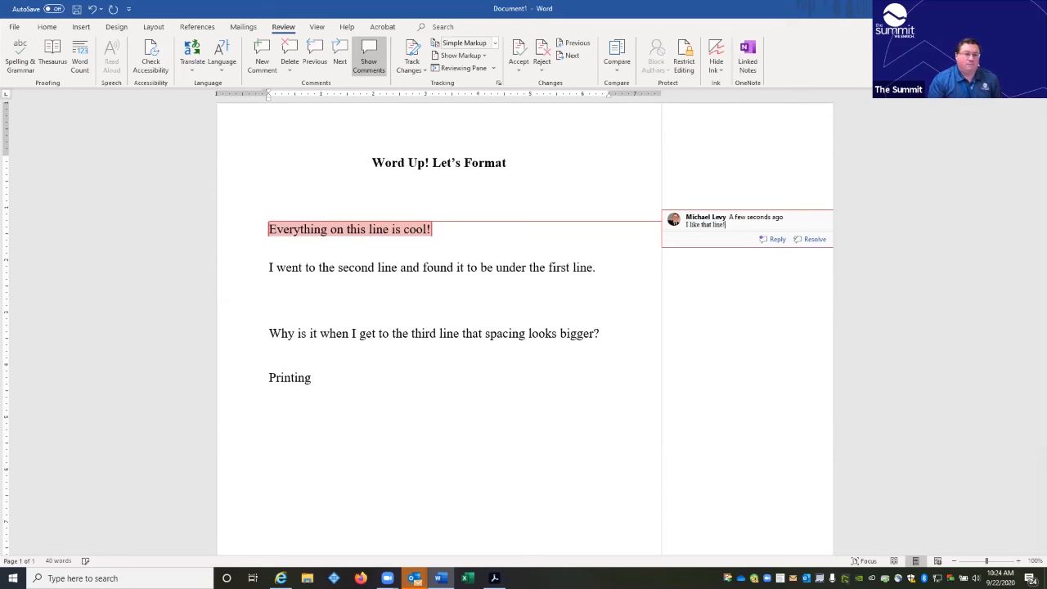
Step: Start a reply to the comment "I like that line!", and hide the comments and show them again
{"action": "left_click", "coordinate": [777, 240]}
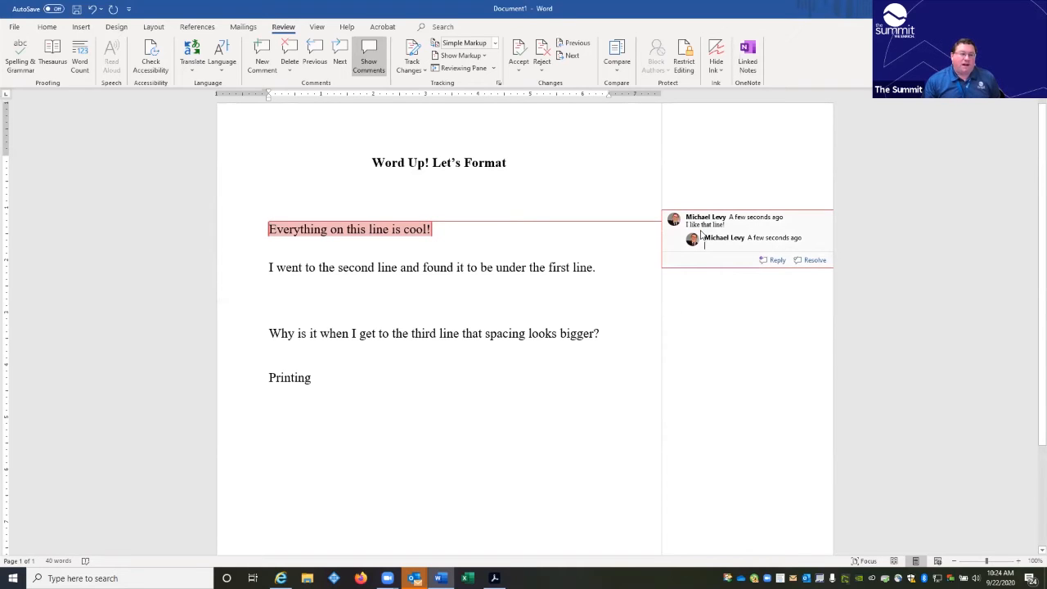
{"action": "left_click", "coordinate": [368, 60]}
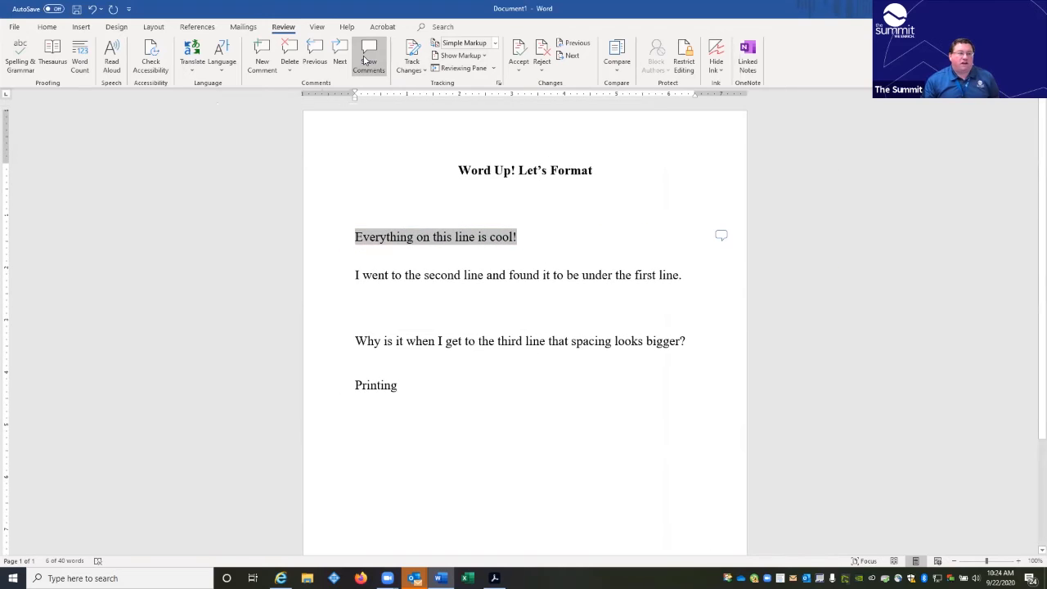
{"action": "left_click", "coordinate": [367, 61]}
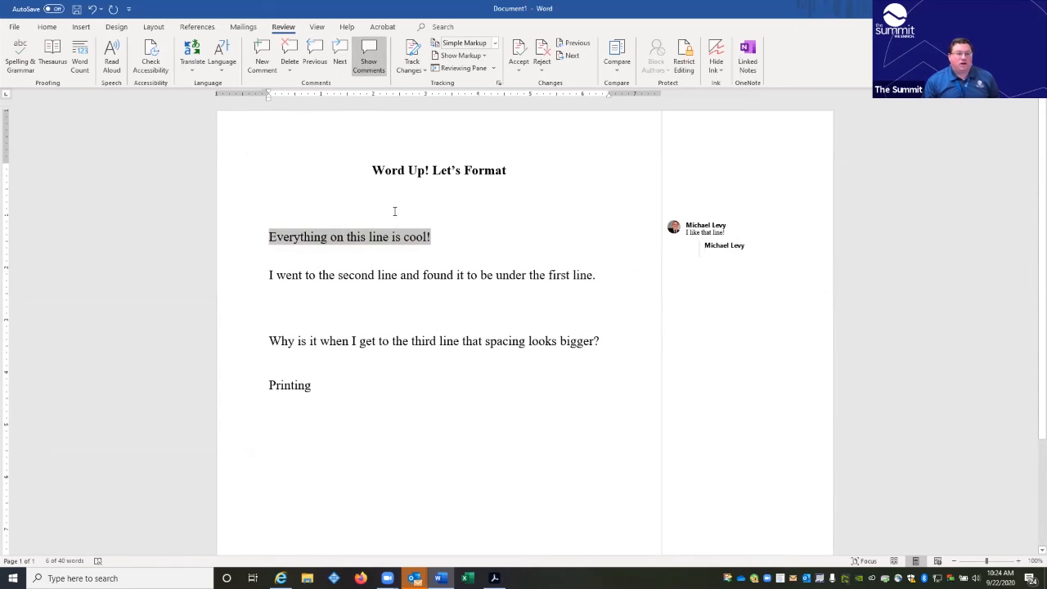
{"action": "left_click", "coordinate": [717, 229]}
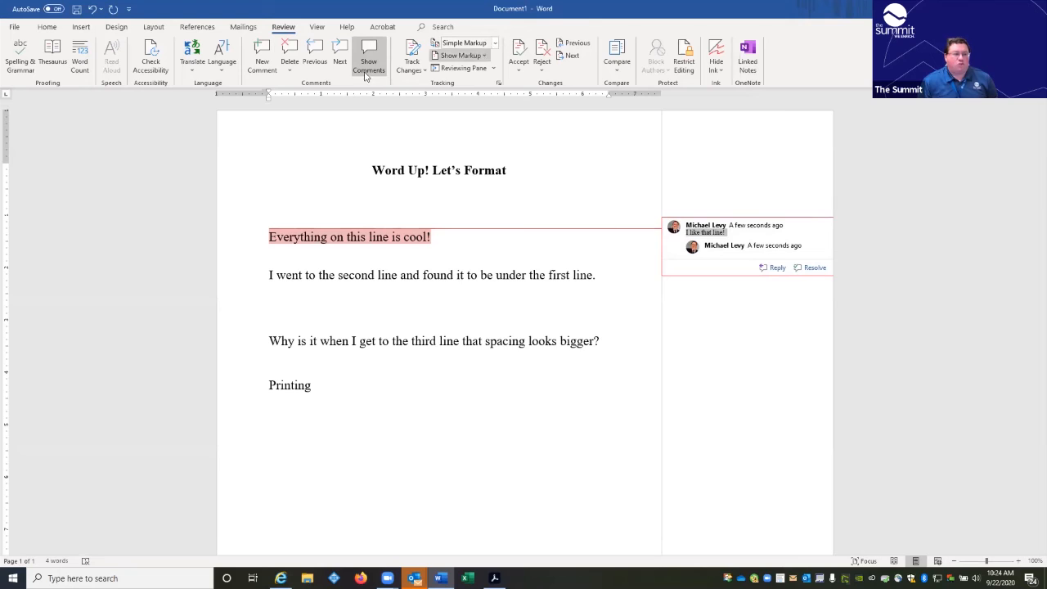
Step: Turn on Track Changes for the document and hide the comments
{"action": "left_click", "coordinate": [412, 57]}
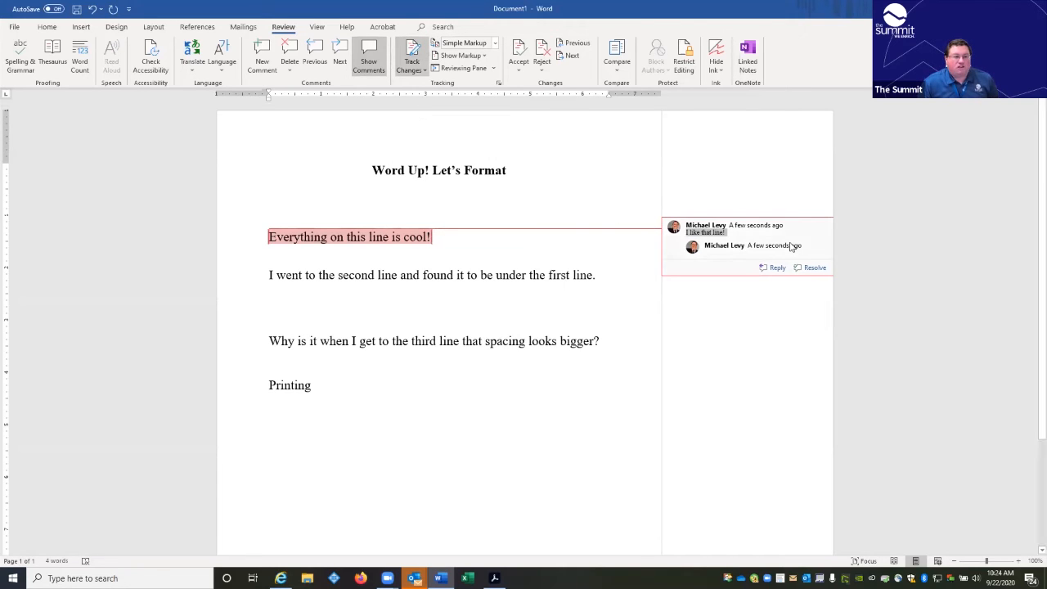
{"action": "left_click", "coordinate": [369, 58]}
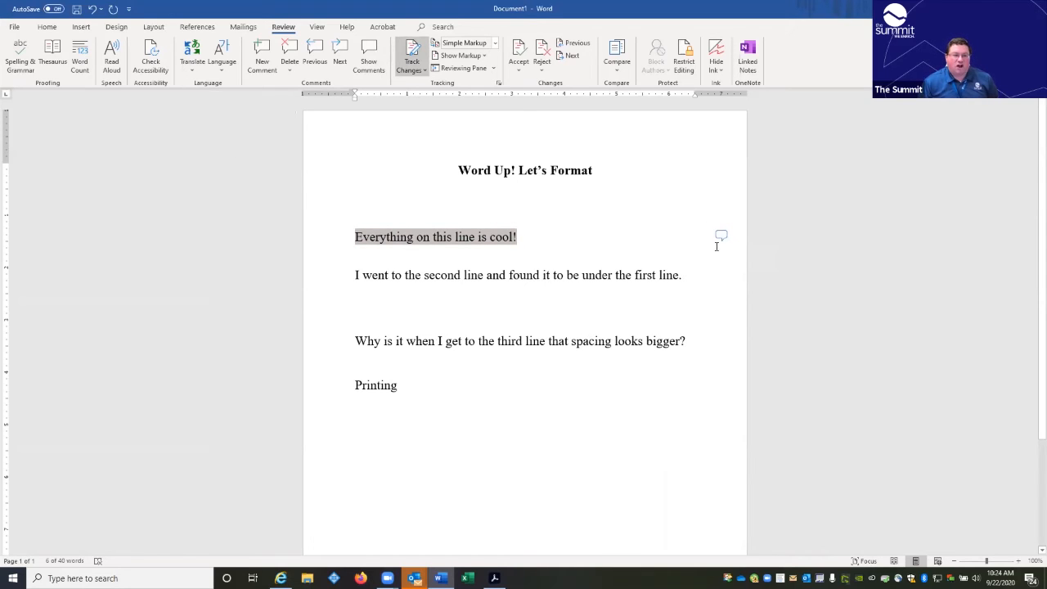
{"action": "left_click", "coordinate": [424, 71]}
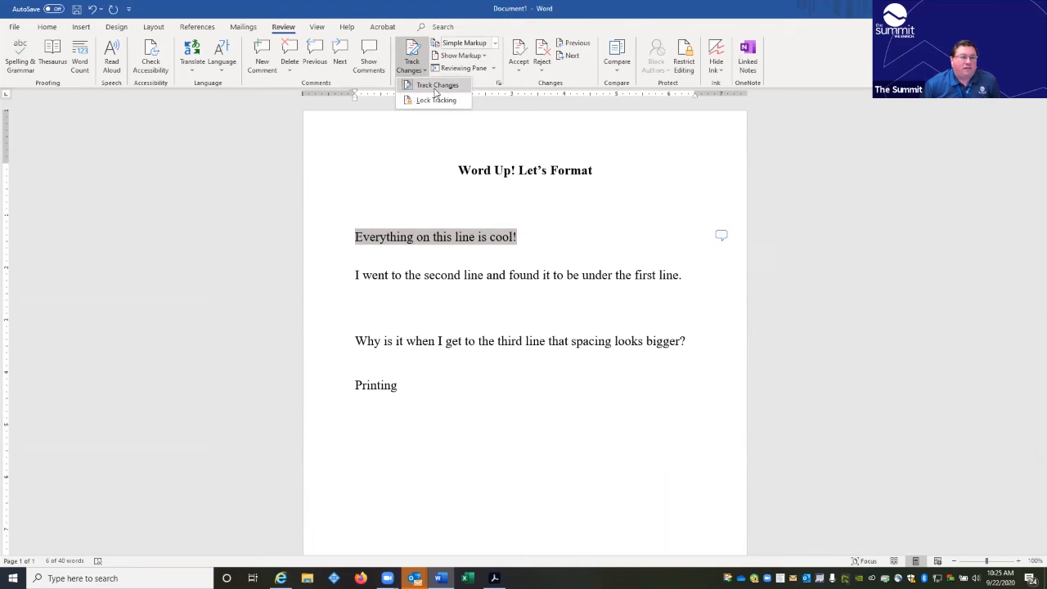
{"action": "left_click", "coordinate": [435, 87]}
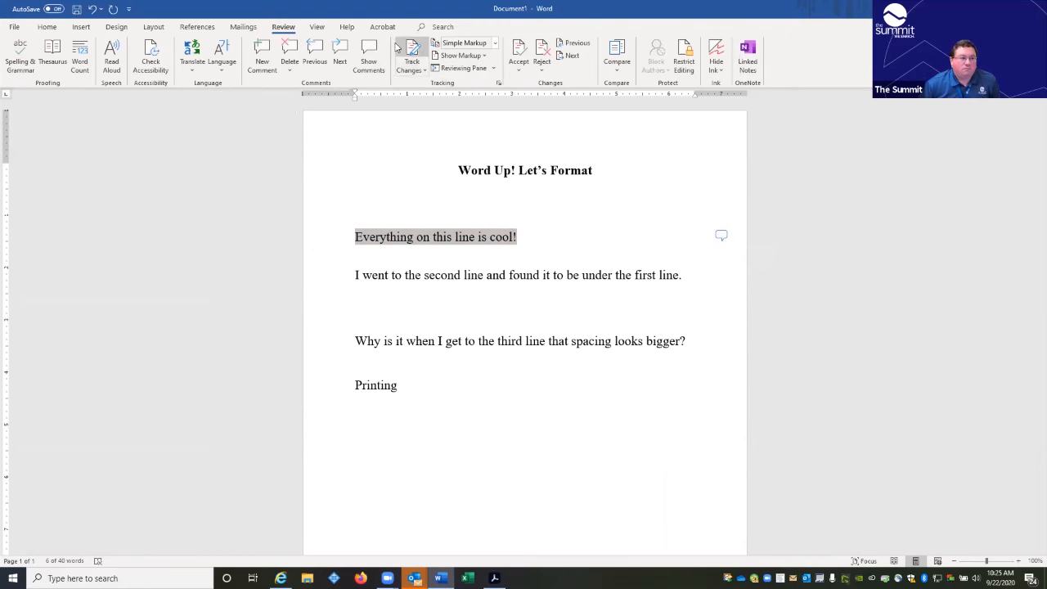
{"action": "left_click", "coordinate": [556, 247]}
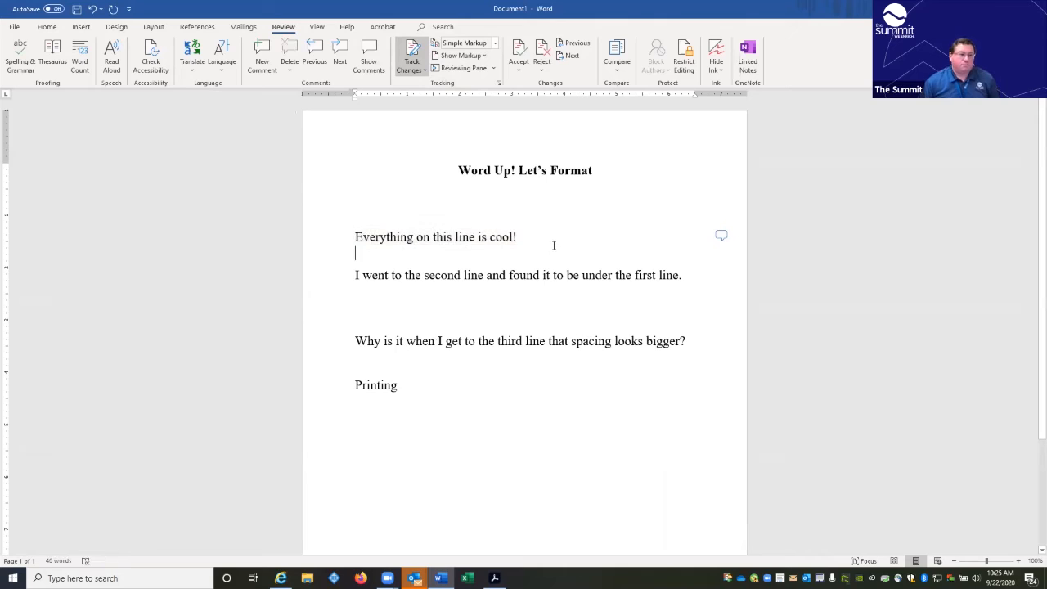
{"action": "type", "text": "gg"}
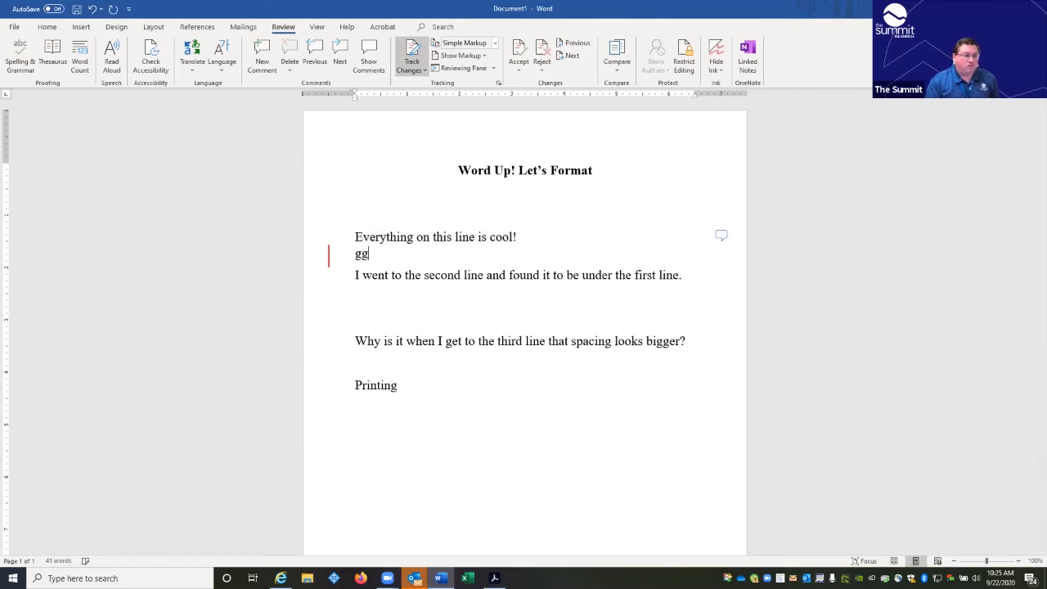
{"action": "type", "text": "kgkggkgkgkgkgkg"}
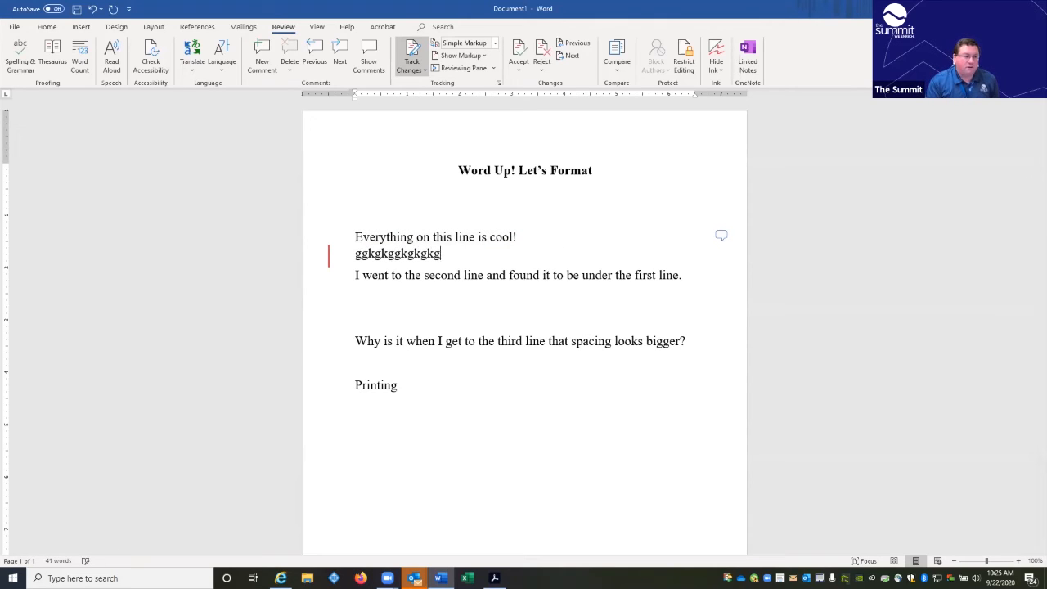
{"action": "key", "text": "BackSpace"}
{"action": "key", "text": "BackSpace"}
{"action": "key", "text": "BackSpace"}
{"action": "key", "text": "BackSpace"}
{"action": "key", "text": "BackSpace"}
{"action": "key", "text": "BackSpace"}
{"action": "key", "text": "BackSpace"}
{"action": "key", "text": "BackSpace"}
{"action": "key", "text": "BackSpace"}
{"action": "key", "text": "BackSpace"}
{"action": "key", "text": "BackSpace"}
{"action": "key", "text": "BackSpace"}
{"action": "key", "text": "BackSpace"}
{"action": "key", "text": "BackSpace"}
{"action": "key", "text": "BackSpace"}
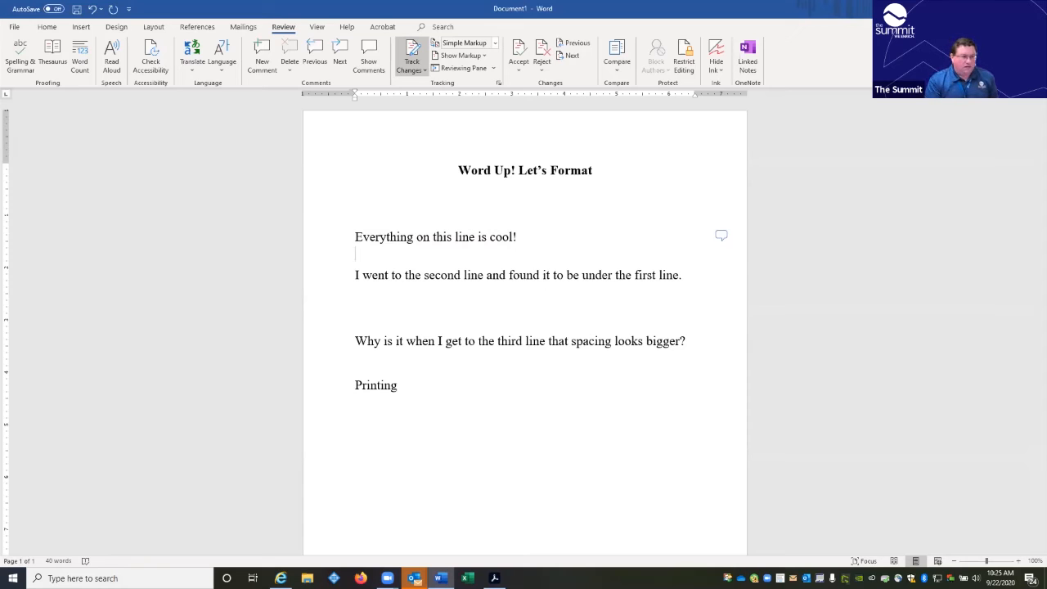
Step: Write "I need to space this a little better." as a tracked insertion on the empty line below "Everything on this line is cool!"
{"action": "type", "text": "I need"}
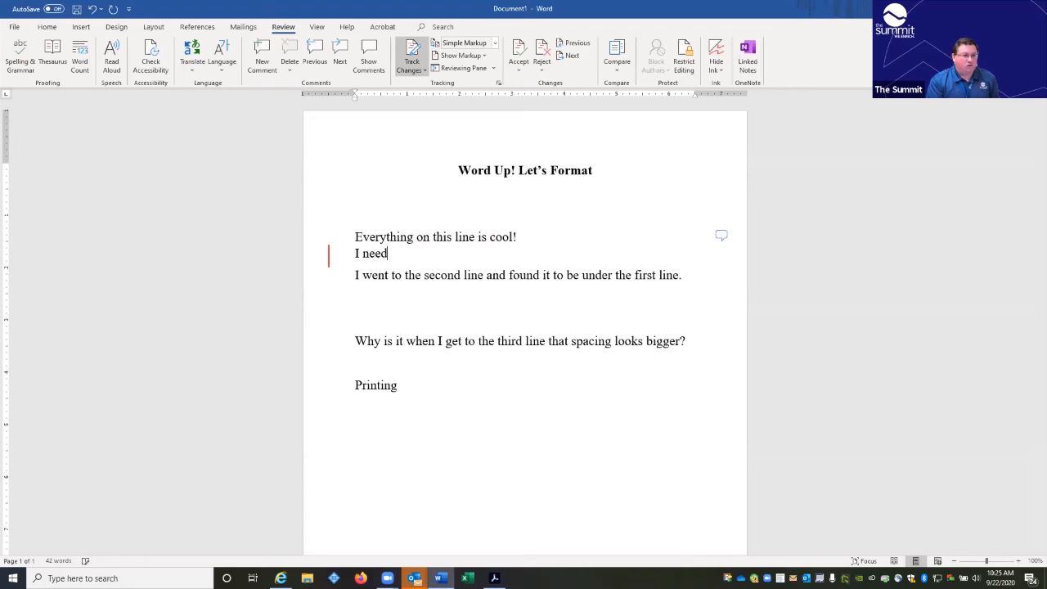
{"action": "type", "text": " to space this a l"}
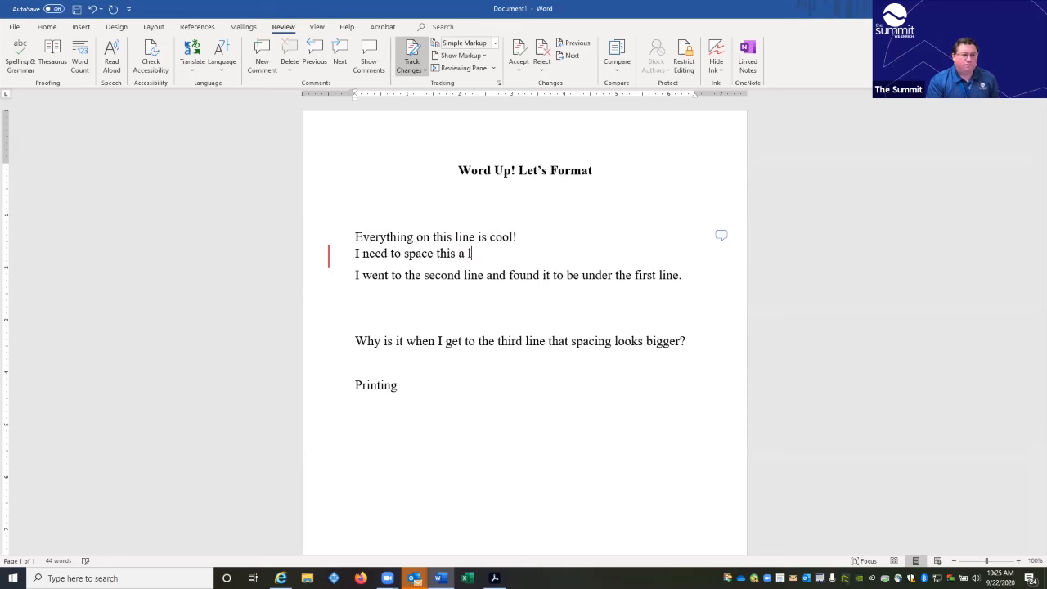
{"action": "type", "text": "ittle better."}
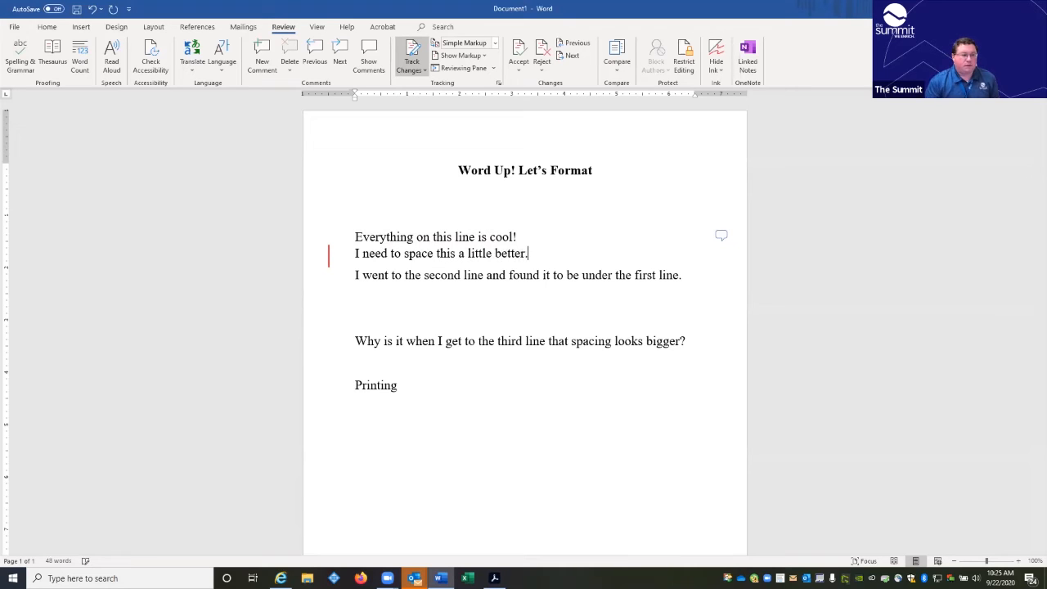
Step: Delete the inserted sentence "I need to space this a little better." and turn off Track Changes
{"action": "left_click", "coordinate": [330, 255]}
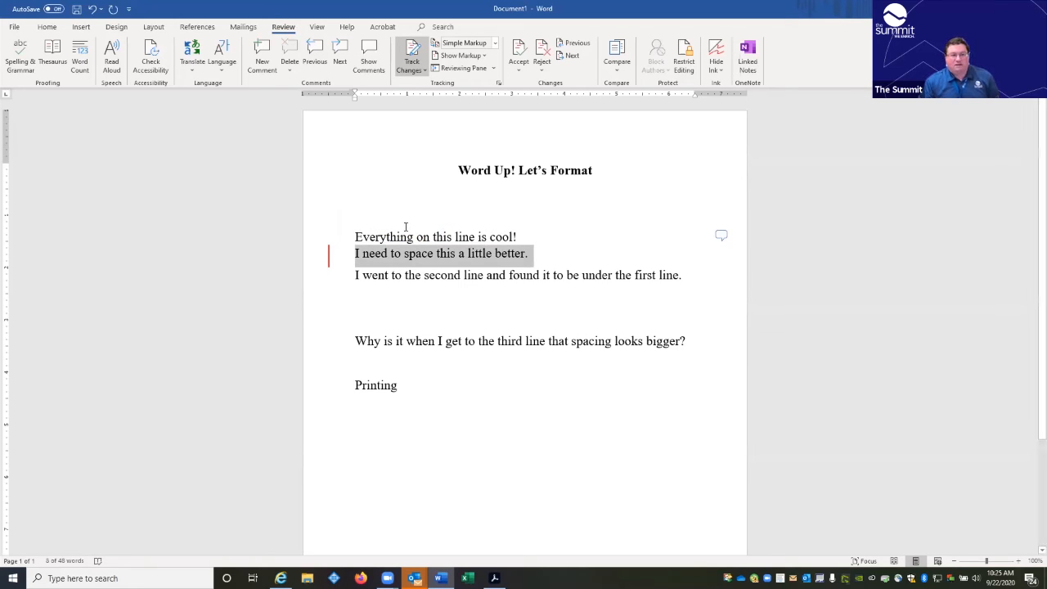
{"action": "left_click_drag", "start_coordinate": [318, 219], "coordinate": [322, 266]}
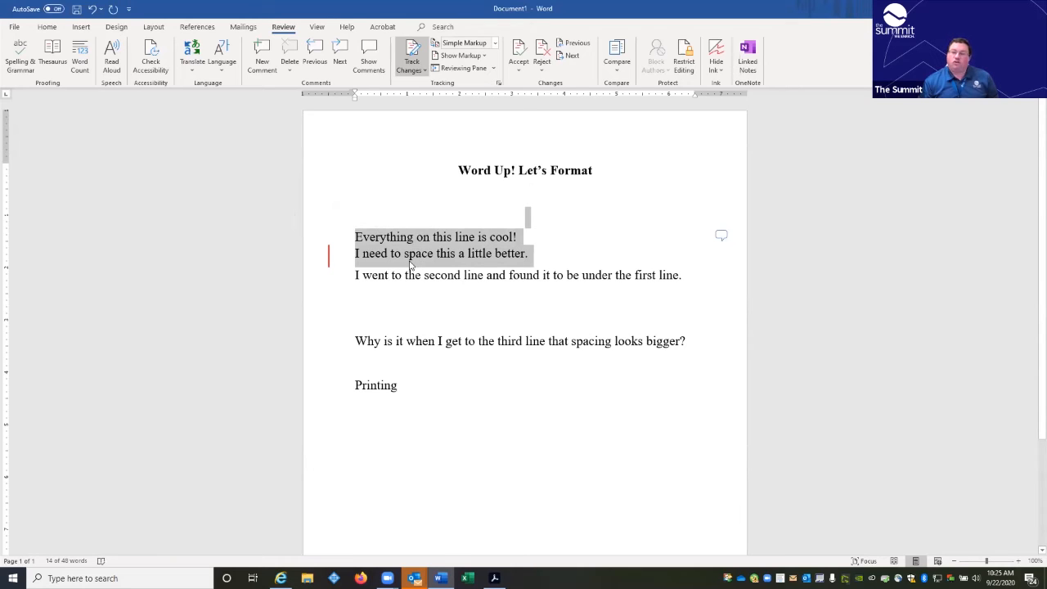
{"action": "left_click", "coordinate": [412, 58]}
{"action": "left_click_drag", "start_coordinate": [537, 257], "coordinate": [357, 257]}
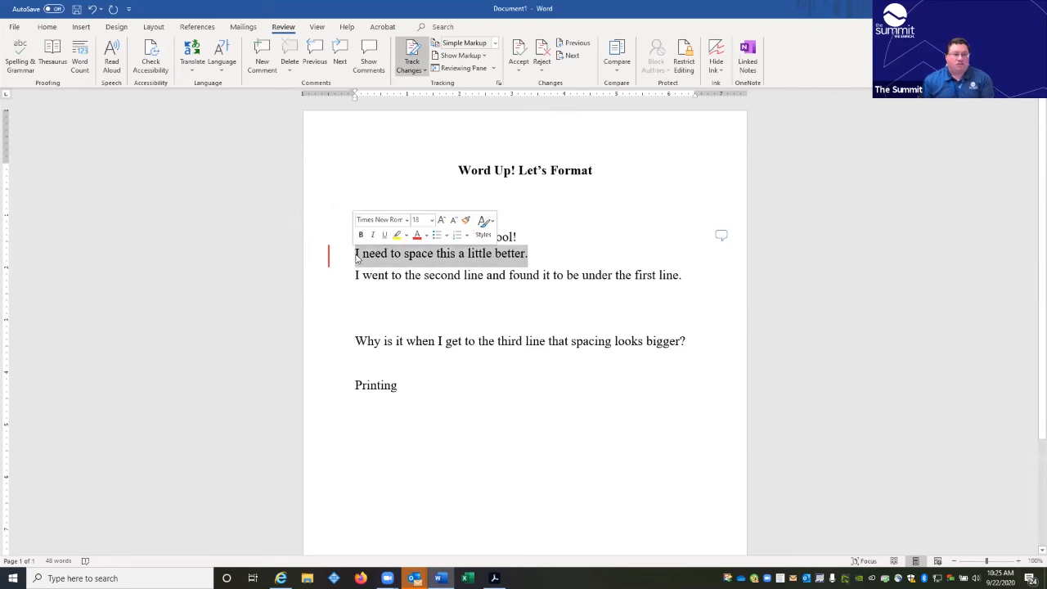
{"action": "left_click", "coordinate": [384, 261]}
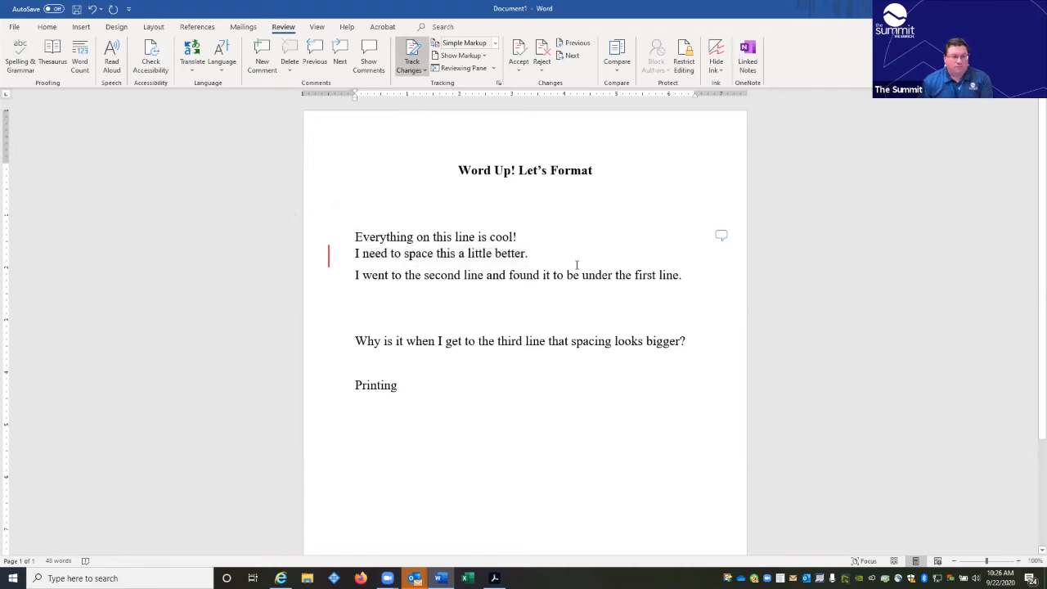
{"action": "left_click_drag", "start_coordinate": [532, 258], "coordinate": [356, 259]}
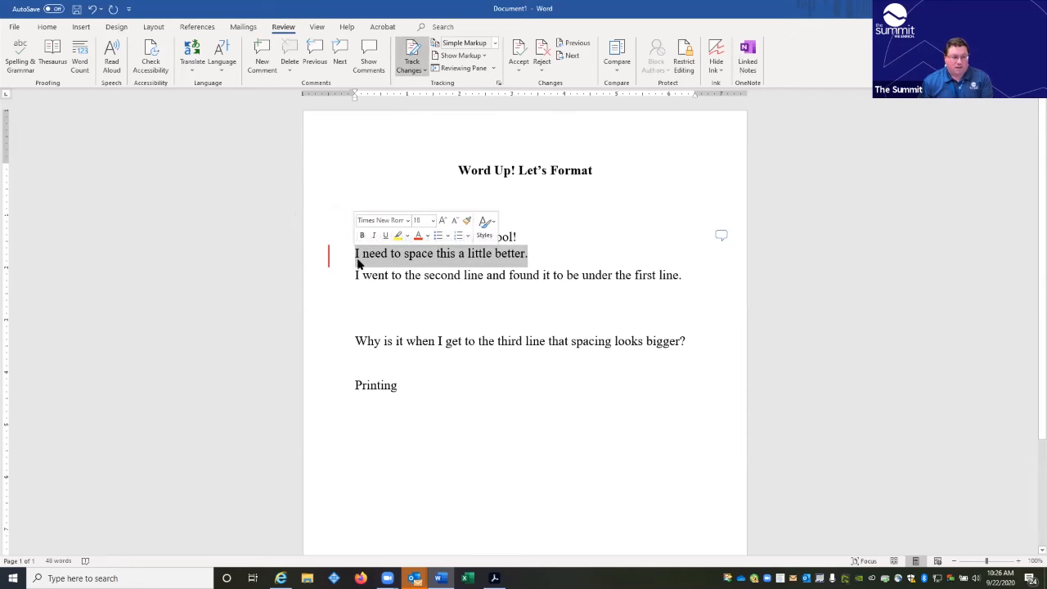
{"action": "key", "text": "Delete"}
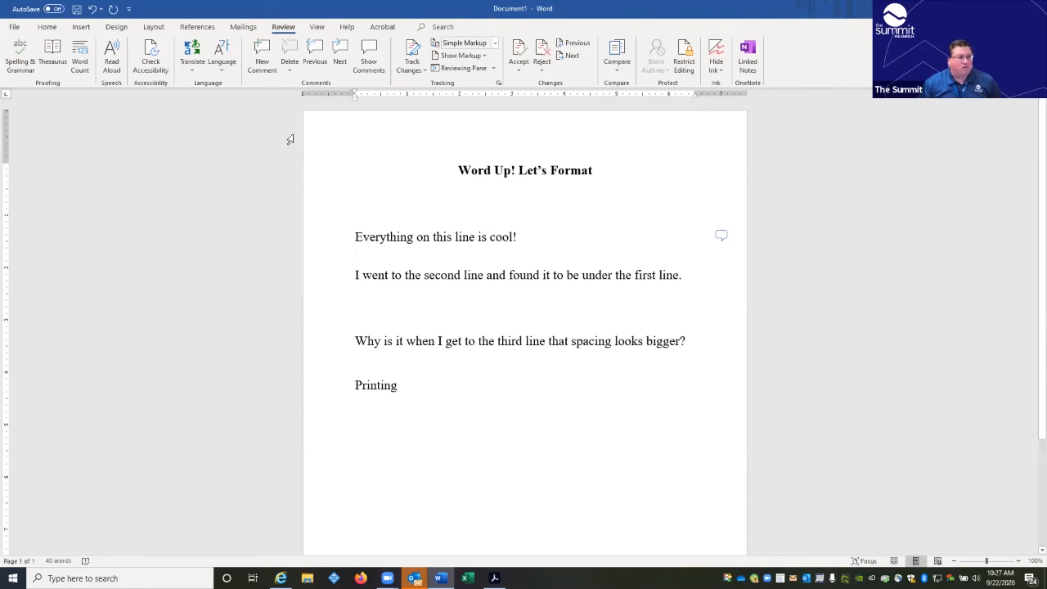
Step: Run a spelling and grammar check on the document
{"action": "left_click", "coordinate": [33, 62]}
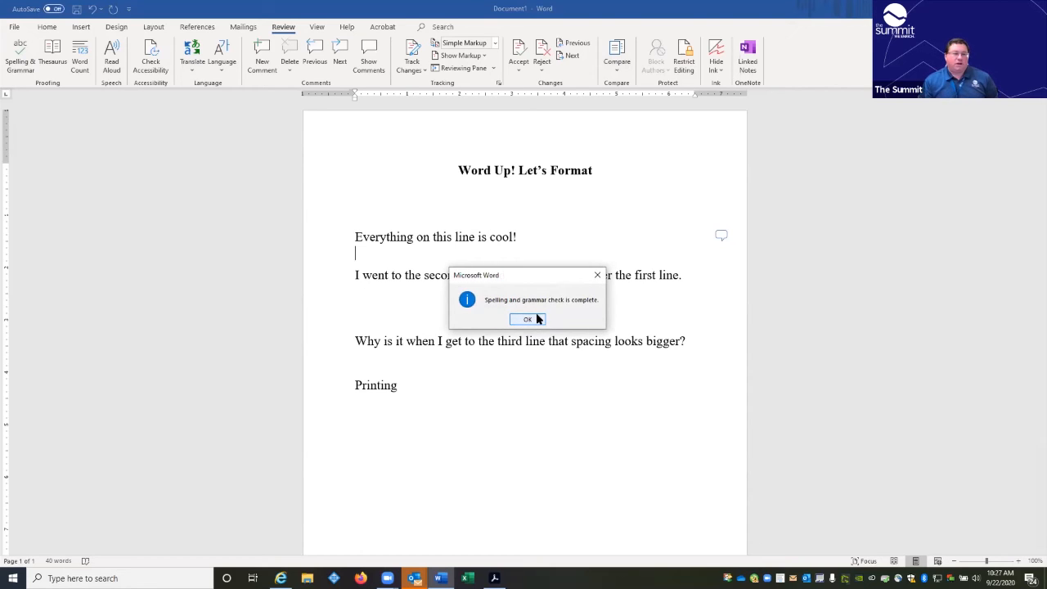
{"action": "left_click", "coordinate": [537, 318]}
Step: Enter the nonsense word "jsdagfjk" below "Printing" and replace it with the suggestion "staff" through the spelling and grammar check
{"action": "left_click", "coordinate": [536, 404]}
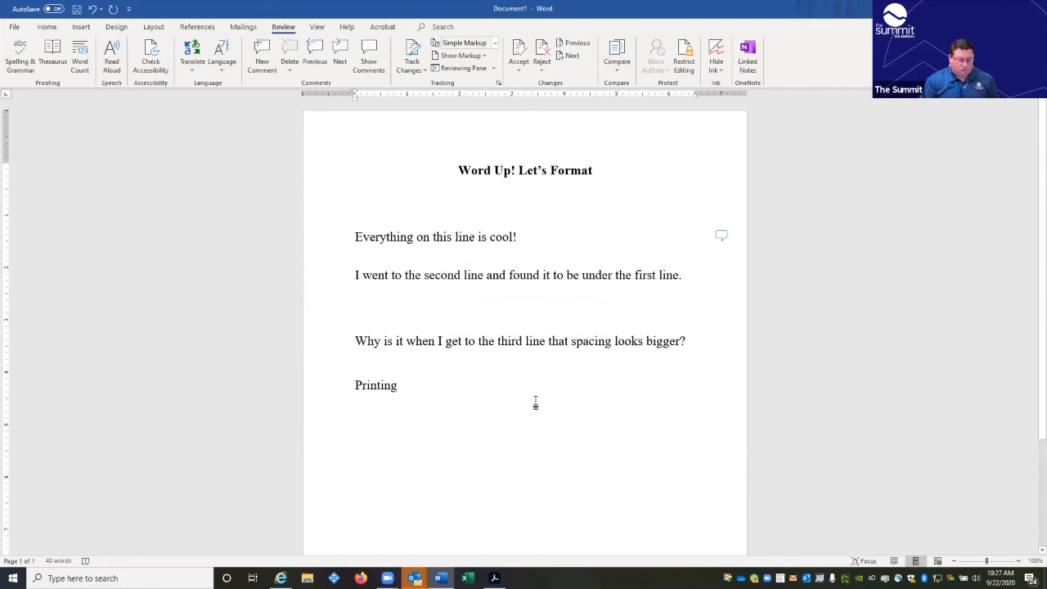
{"action": "type", "text": "jsdagfjk"}
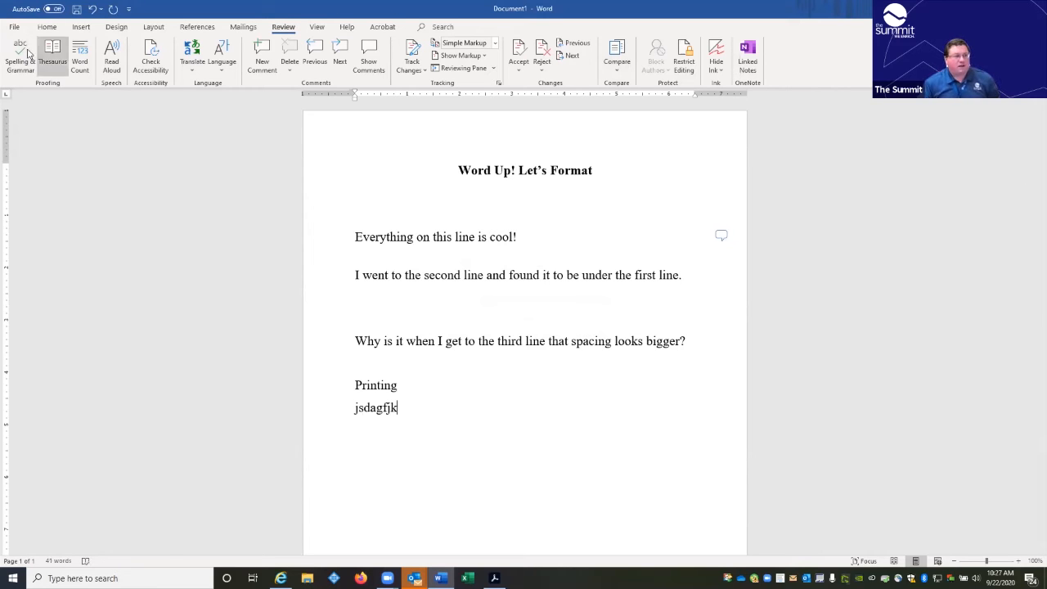
{"action": "left_click", "coordinate": [23, 61]}
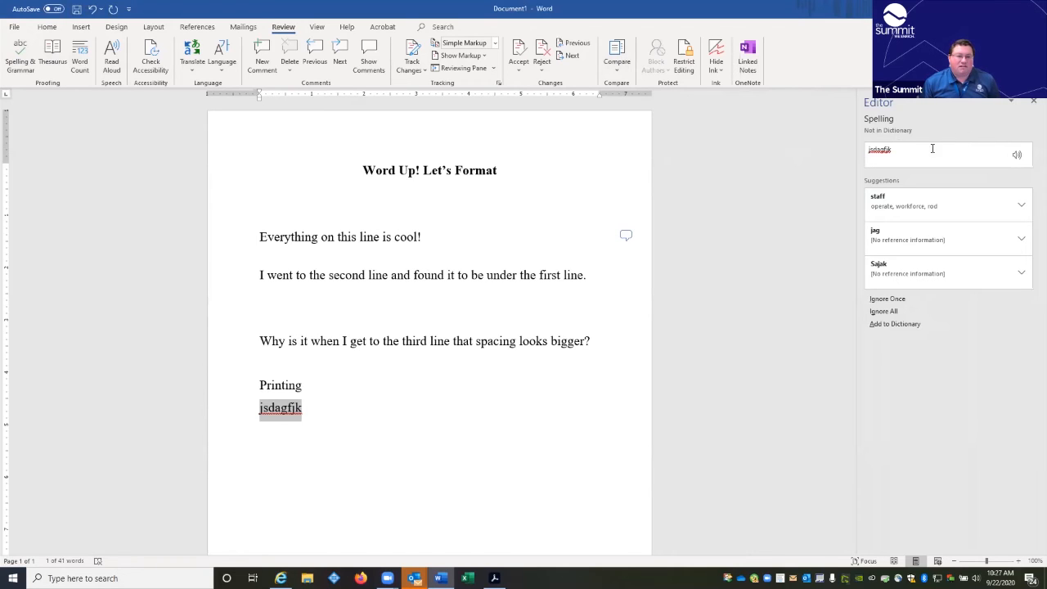
{"action": "left_click", "coordinate": [891, 207]}
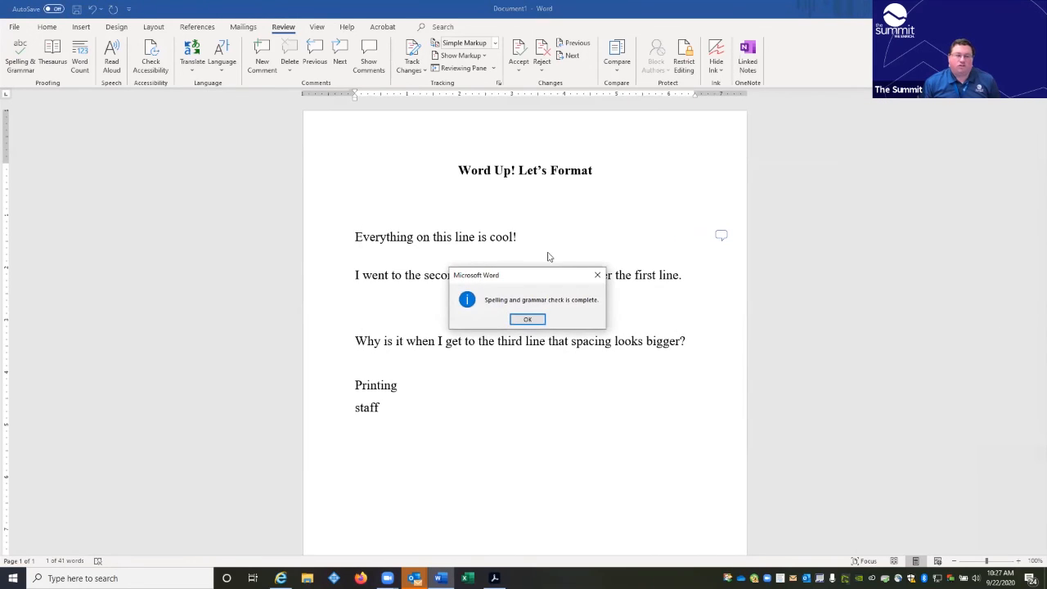
{"action": "left_click", "coordinate": [516, 319]}
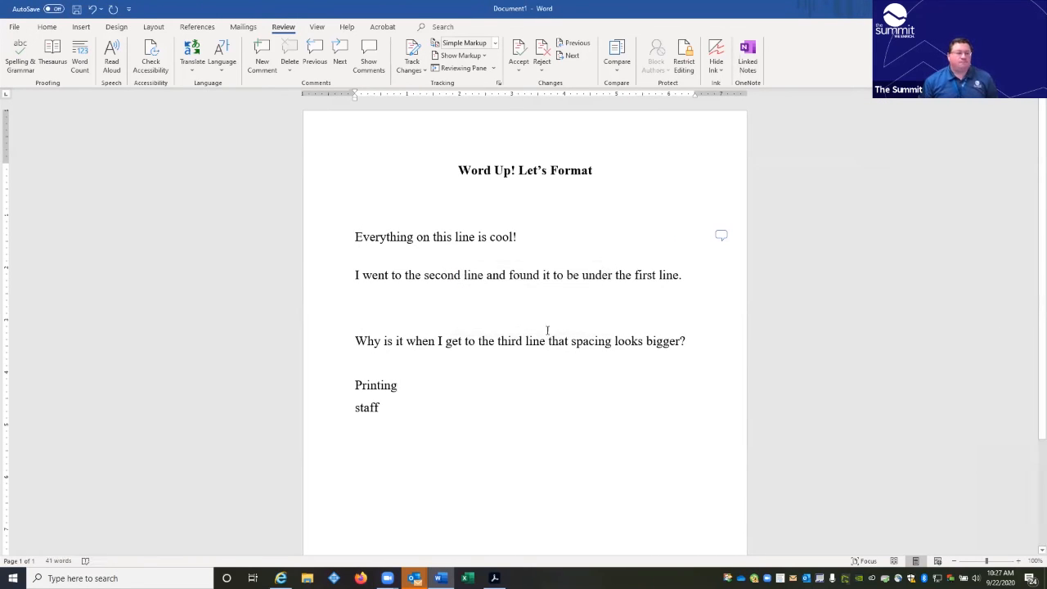
Step: Delete the word "staff" and place the insertion point at the end of "Printing"
{"action": "left_click", "coordinate": [344, 408]}
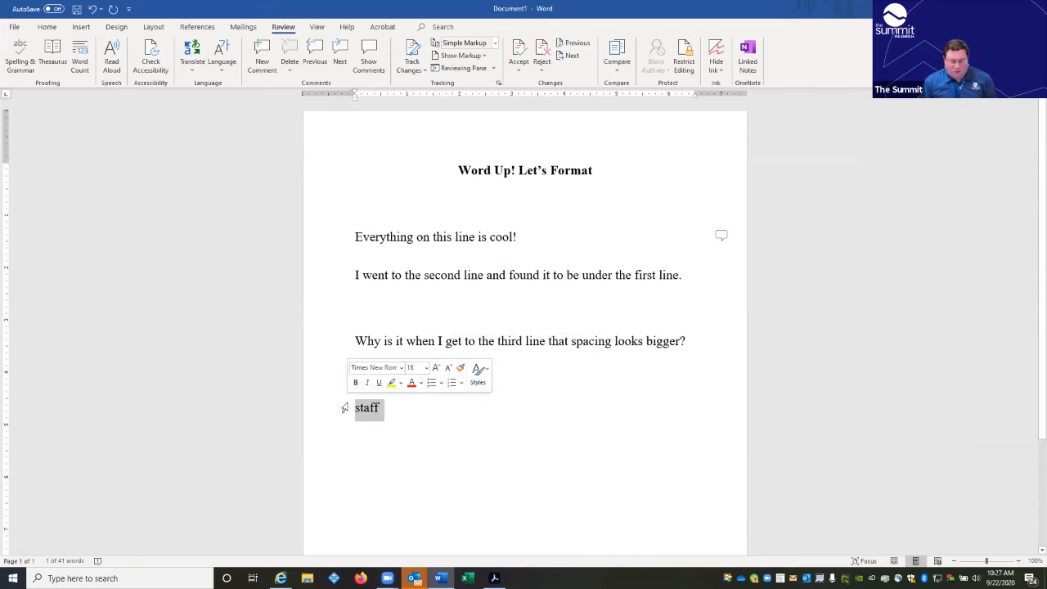
{"action": "key", "text": "Delete"}
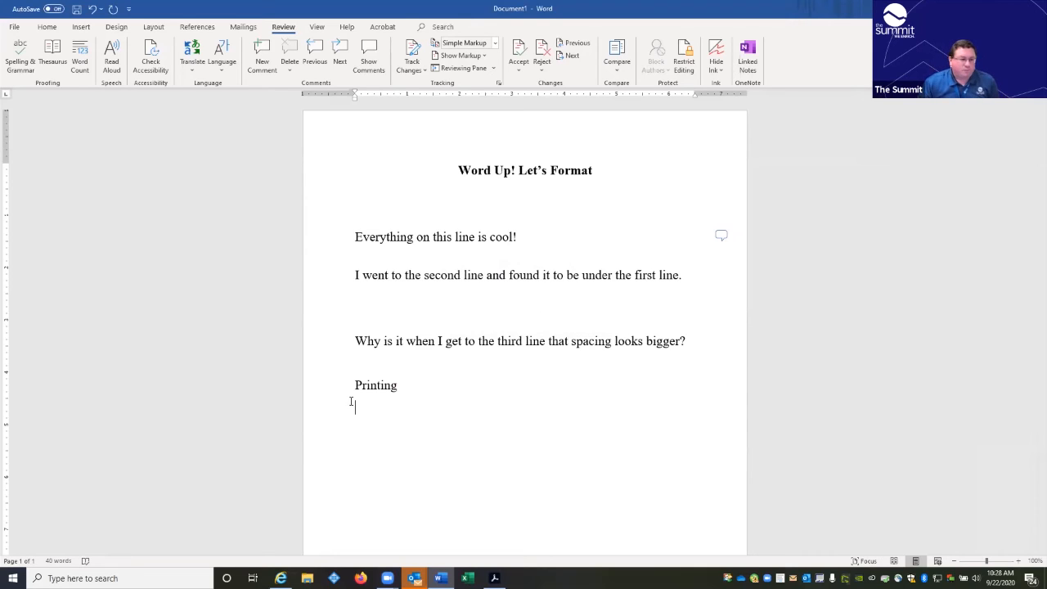
{"action": "left_click", "coordinate": [405, 388]}
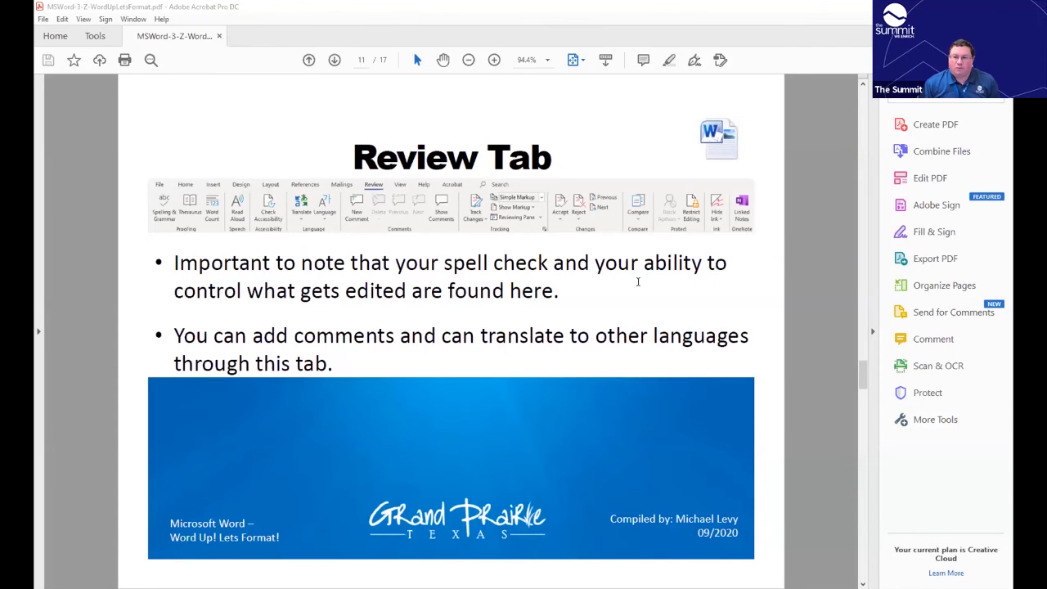
Step: Switch to the MSWord-3-Z-WordUpLetsFormat.pdf slides in Acrobat and move on to page 13 about customizing print settings
{"action": "left_click", "coordinate": [638, 282]}
{"action": "scroll", "coordinate": [638, 281], "scroll_direction": "down", "scroll_amount": 1}
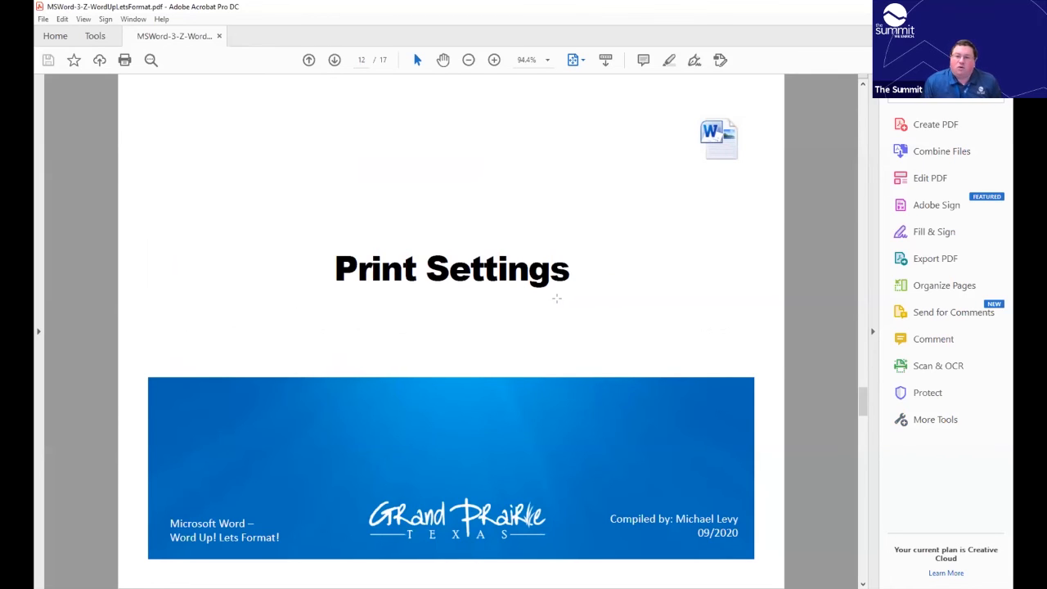
{"action": "scroll", "coordinate": [557, 299], "scroll_direction": "down", "scroll_amount": 1}
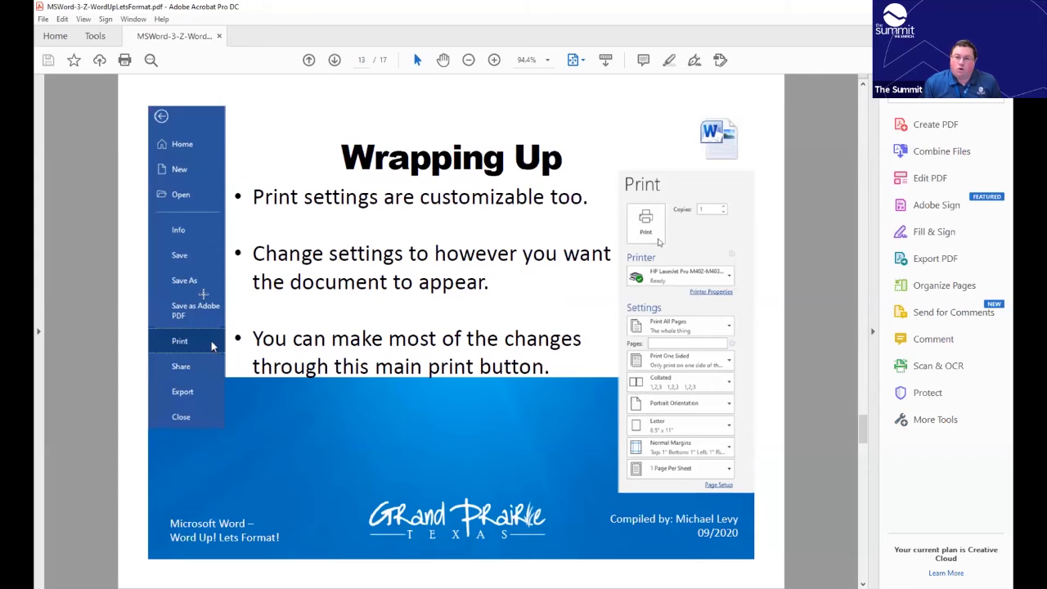
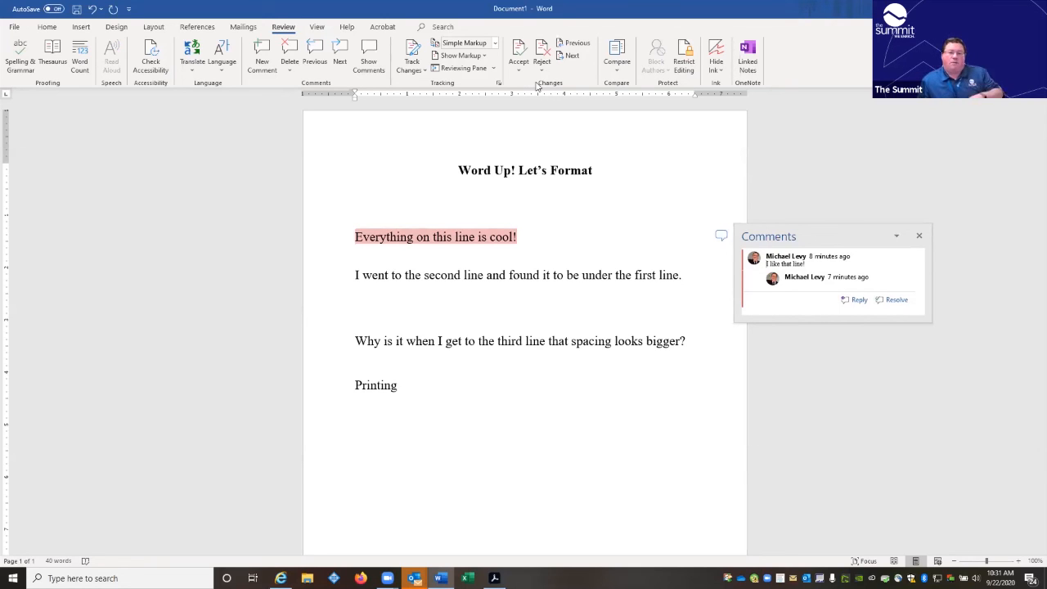
Step: Return to Word, delete the comment on "Everything on this line is cool!" and open the print settings to try changing the number of copies
{"action": "left_click", "coordinate": [299, 63]}
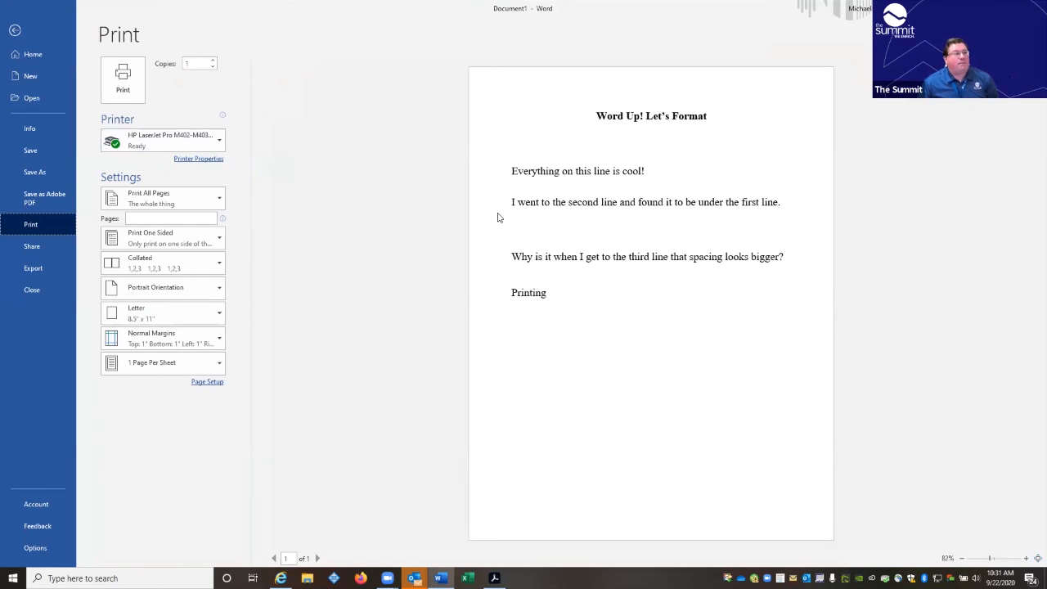
{"action": "left_click", "coordinate": [213, 60]}
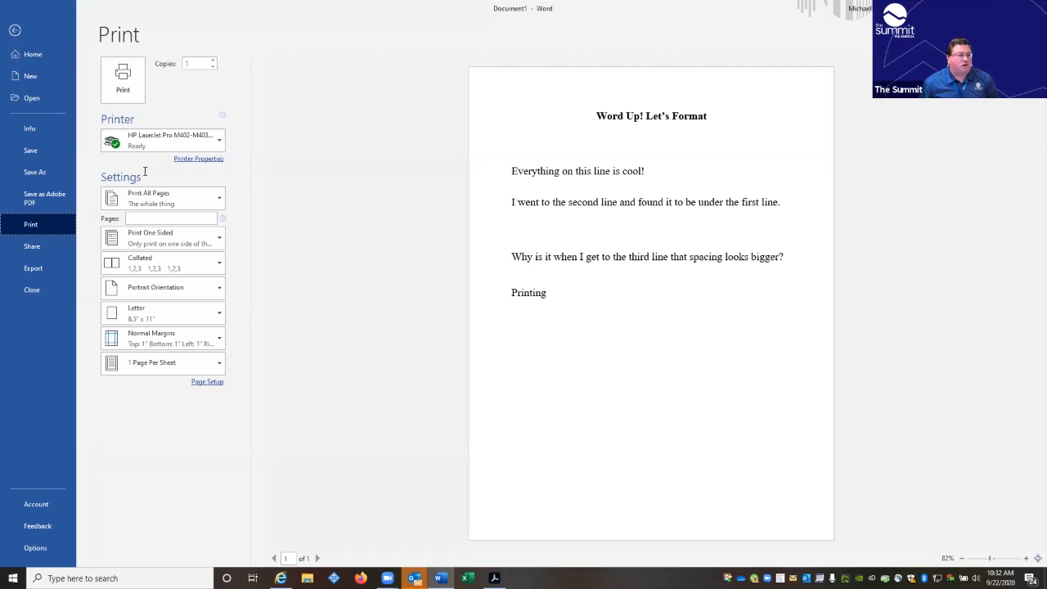
Step: Examine the available printers and the page range, collation and orientation choices in the print settings, and return to the document
{"action": "left_click", "coordinate": [149, 142]}
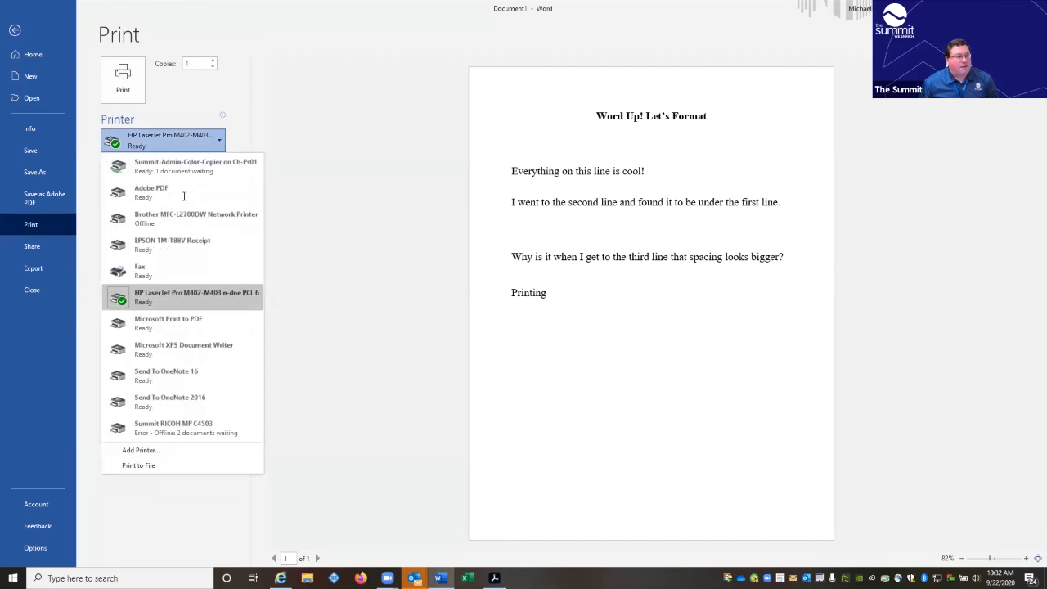
{"action": "left_click", "coordinate": [184, 196]}
{"action": "left_click", "coordinate": [184, 198]}
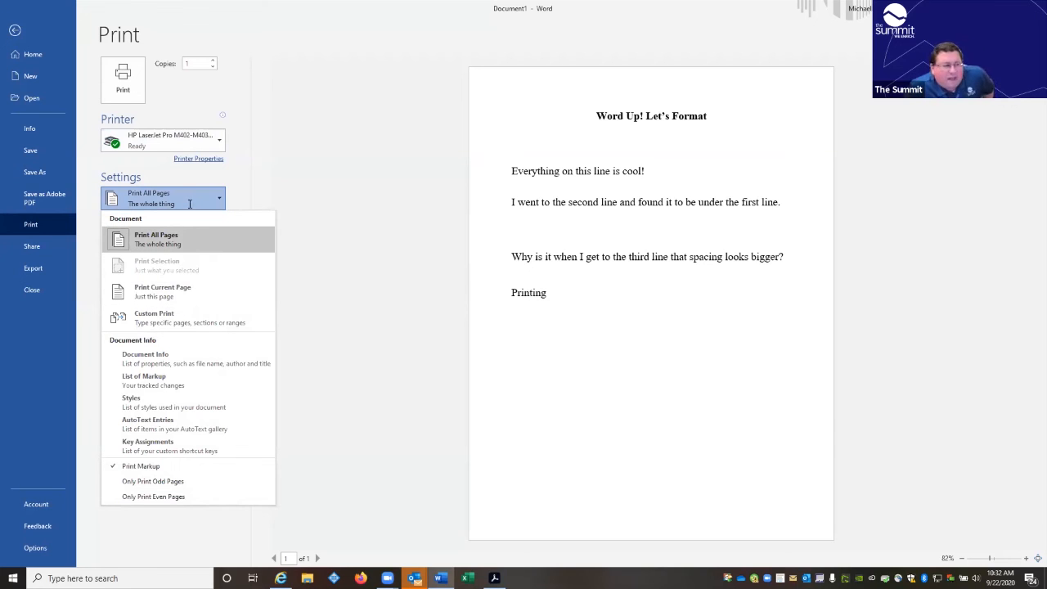
{"action": "left_click", "coordinate": [197, 238]}
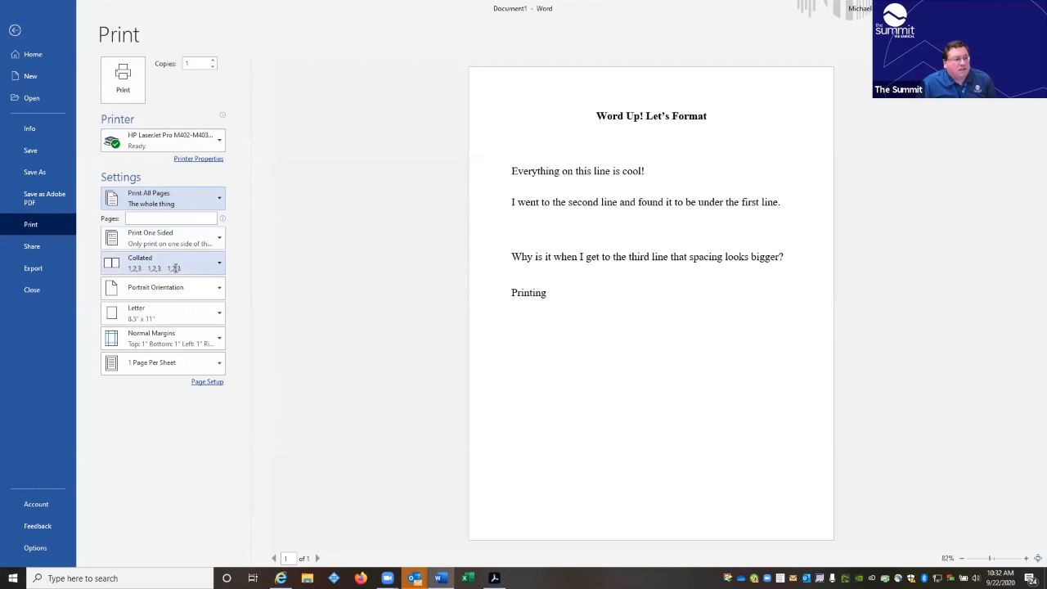
{"action": "left_click", "coordinate": [175, 268]}
{"action": "left_click", "coordinate": [176, 265]}
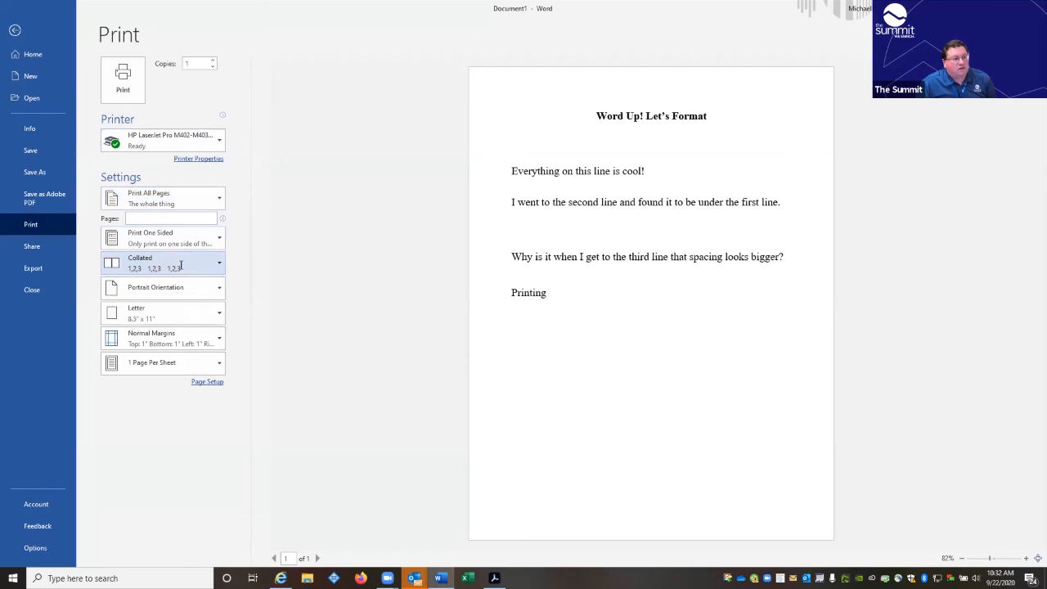
{"action": "left_click", "coordinate": [188, 288]}
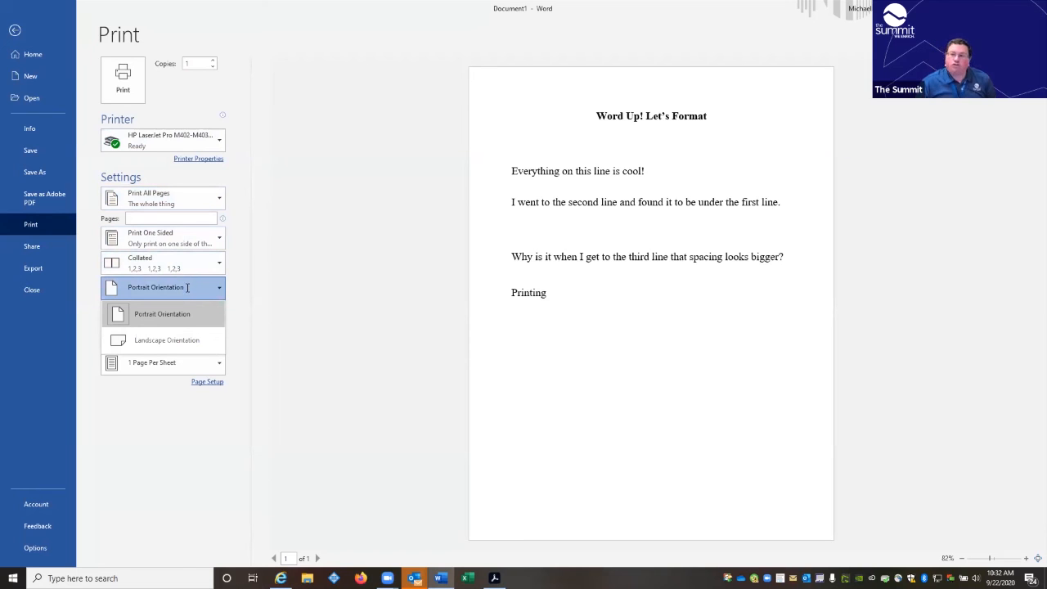
{"action": "left_click", "coordinate": [187, 288]}
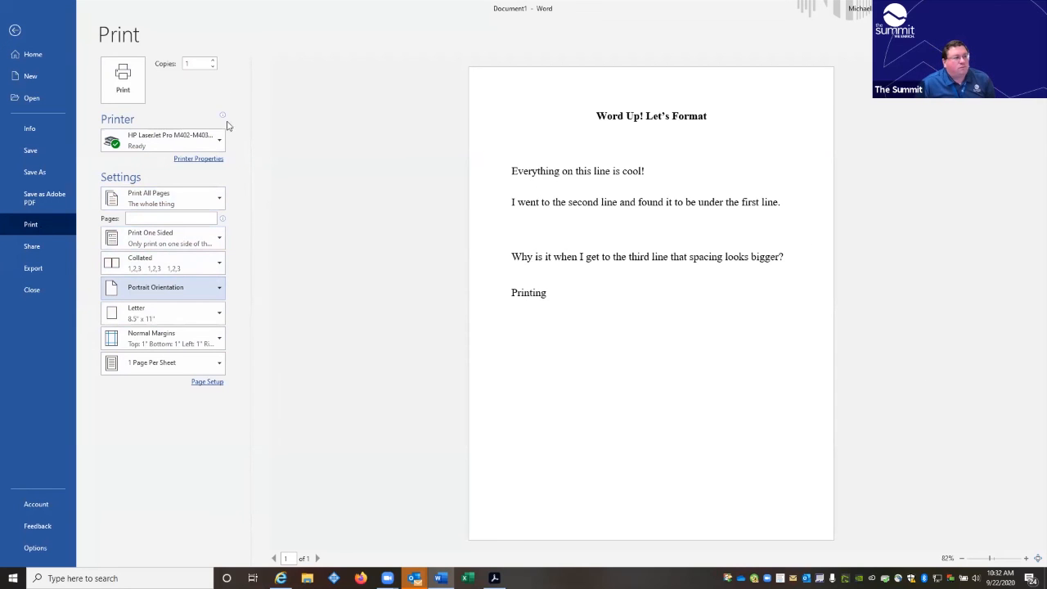
{"action": "left_click", "coordinate": [14, 31]}
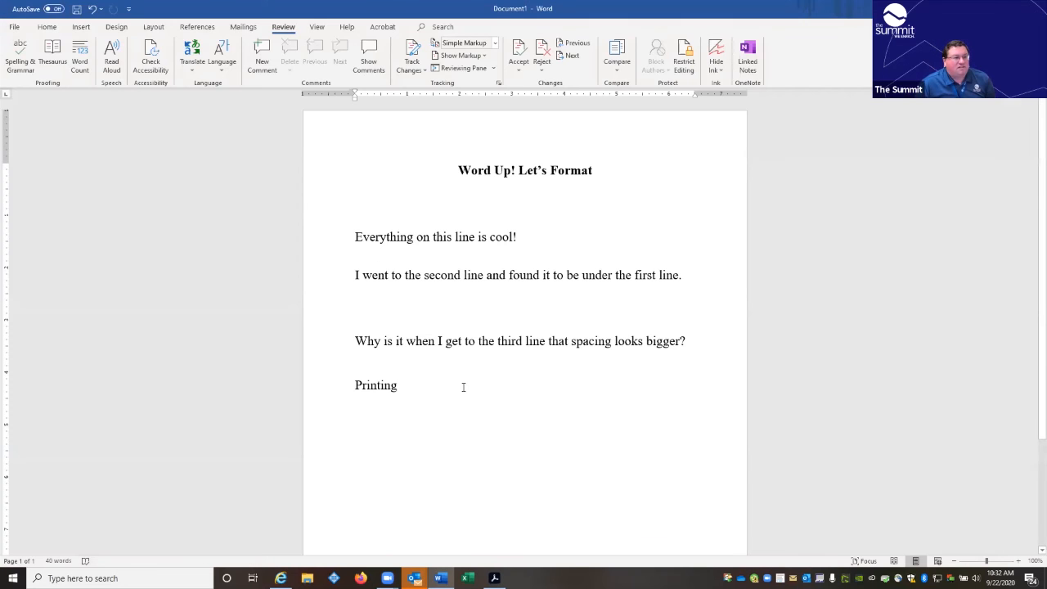
{"action": "left_click", "coordinate": [334, 378]}
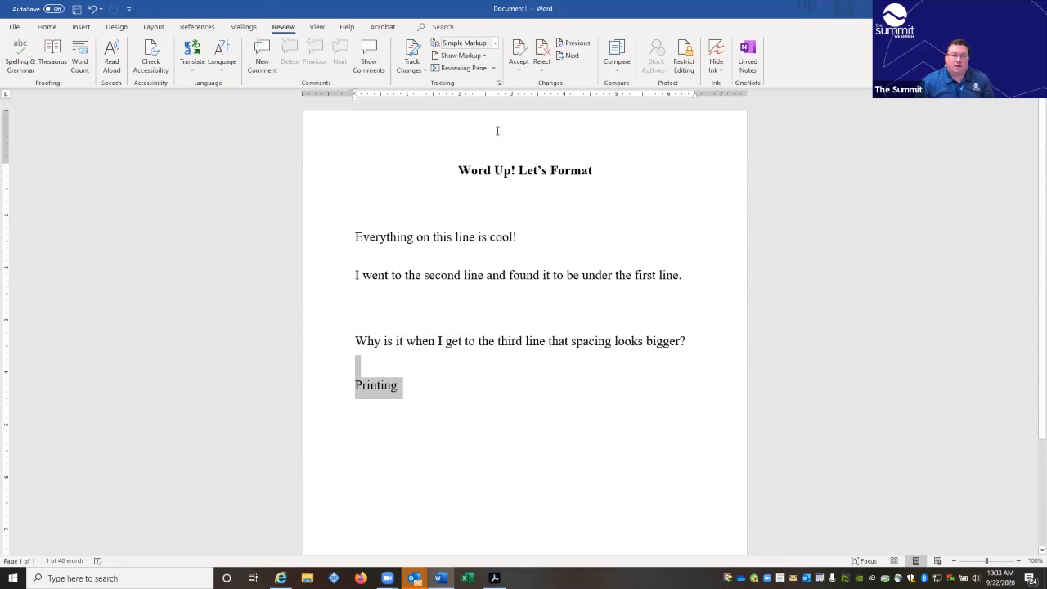
{"action": "left_click", "coordinate": [316, 29]}
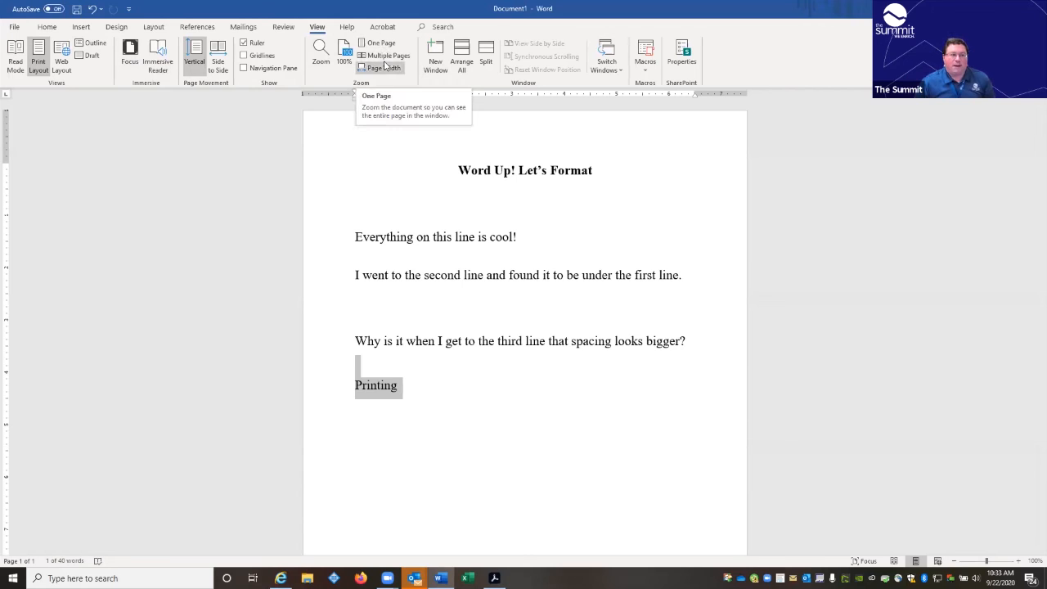
Step: Add a new line below "Printing" and insert a page break there
{"action": "left_click", "coordinate": [584, 493]}
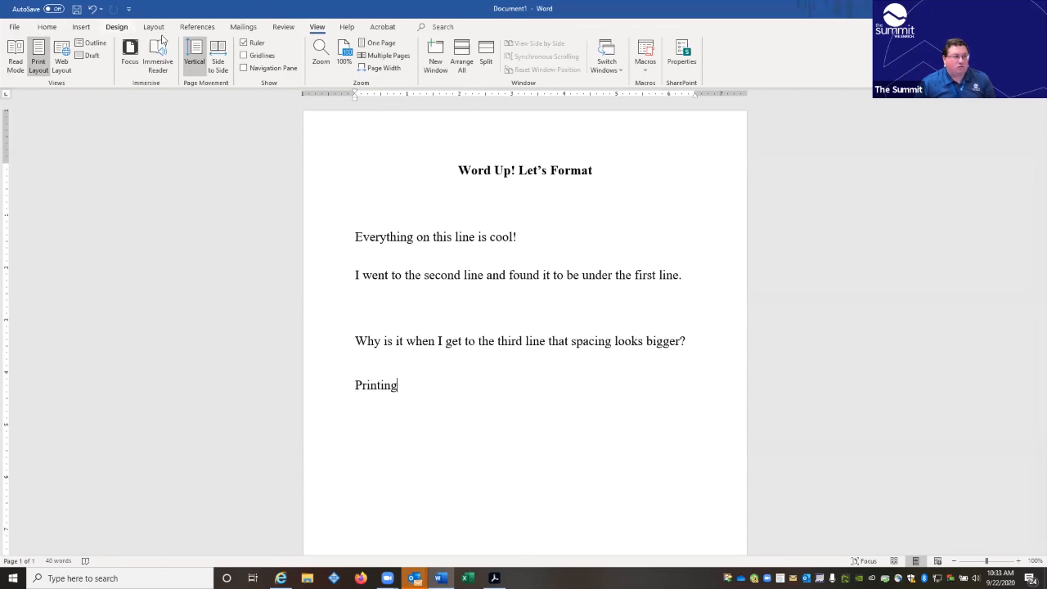
{"action": "key", "text": "Return"}
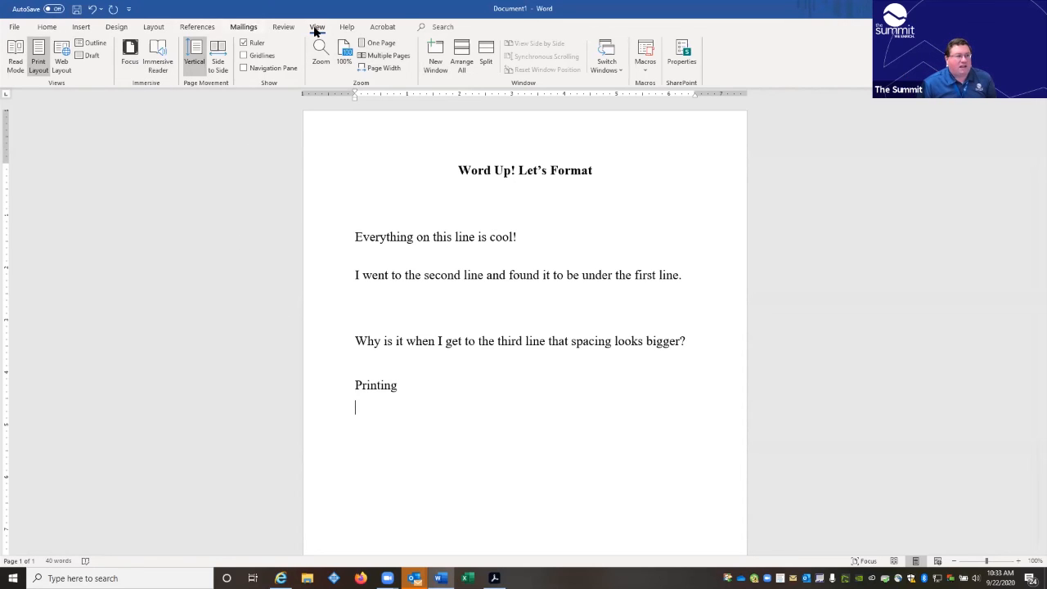
{"action": "left_click", "coordinate": [154, 28]}
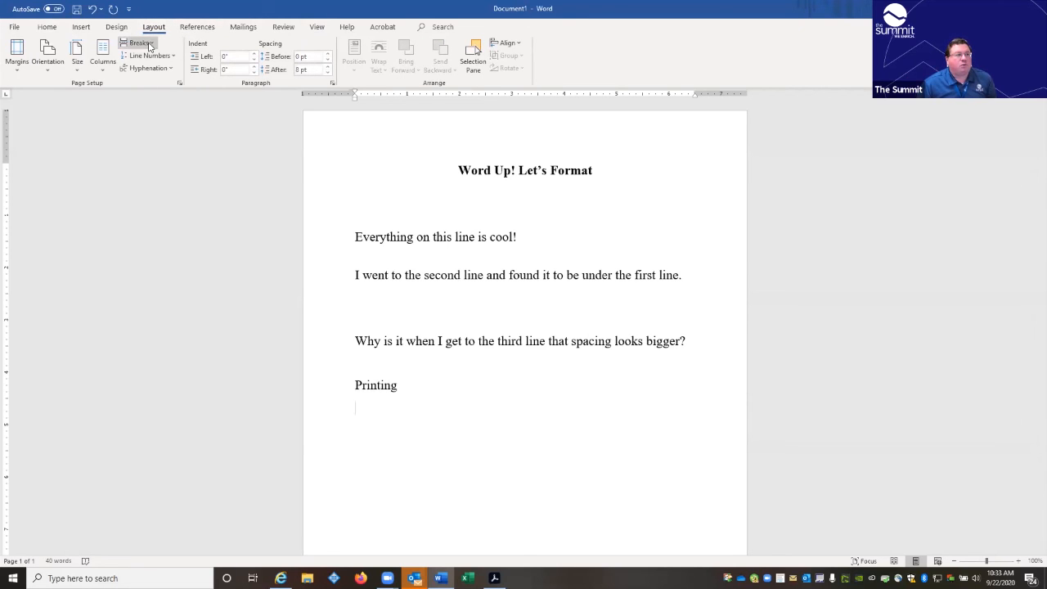
{"action": "left_click", "coordinate": [150, 45]}
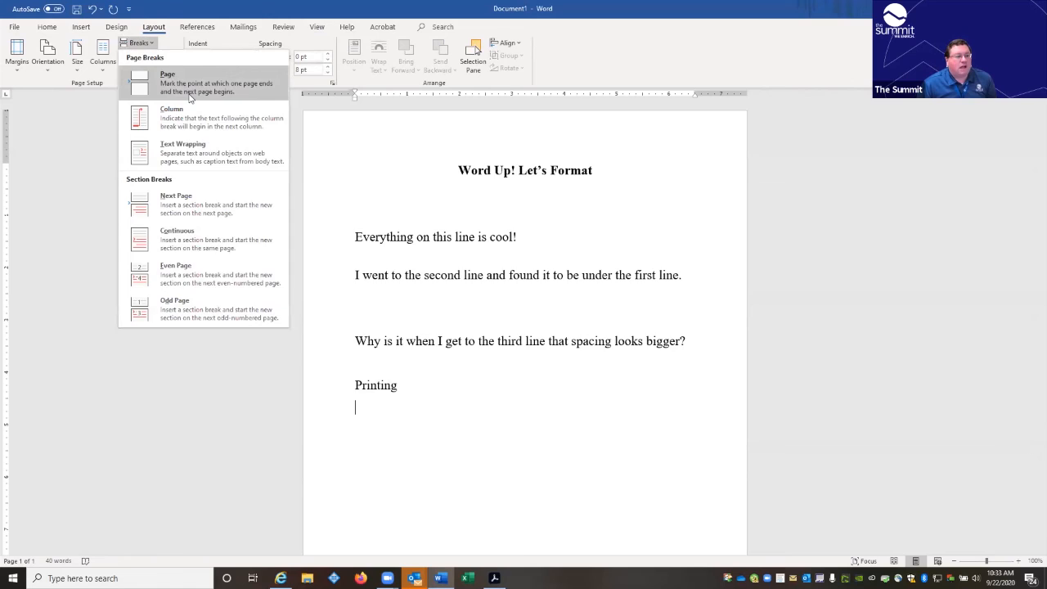
{"action": "left_click", "coordinate": [190, 98]}
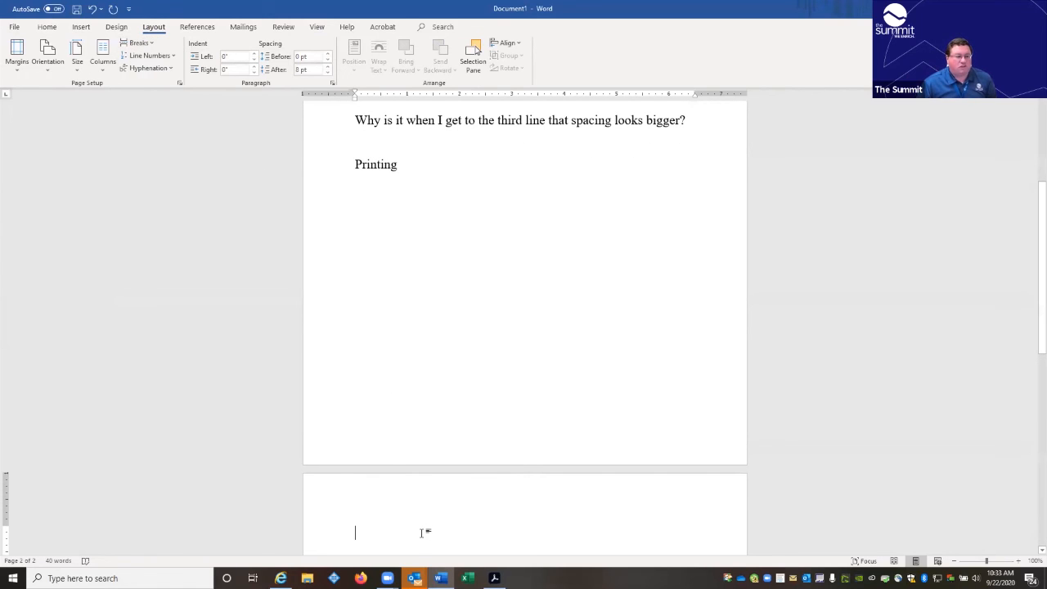
Step: Enter "Page 2" at the start of the second page and begin a new line below it
{"action": "type", "text": "Page2"}
{"action": "key", "text": "BackSpace"}
{"action": "type", "text": "2"}
{"action": "key", "text": "Return"}
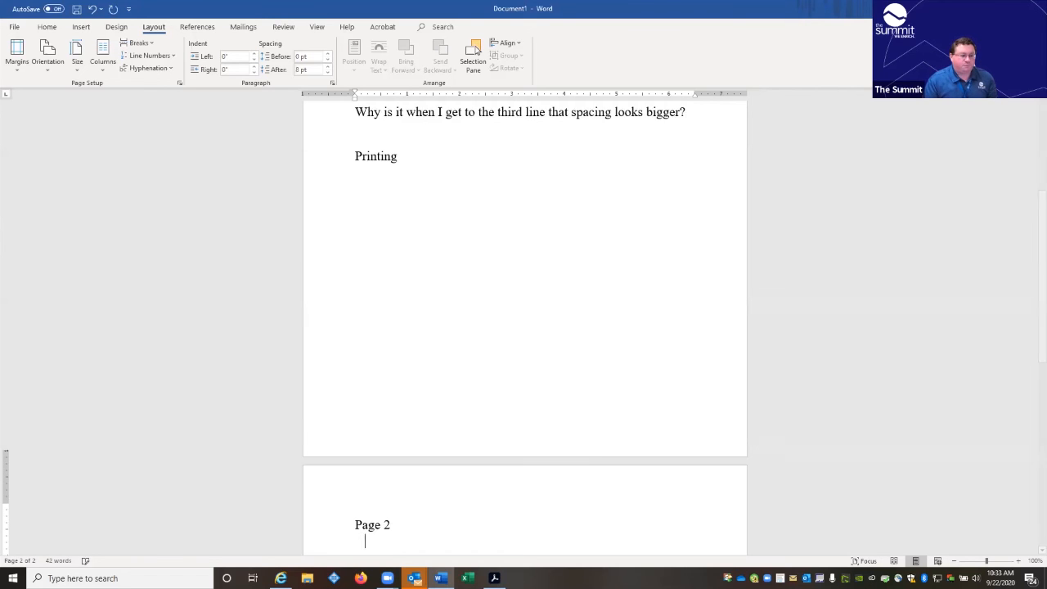
Step: Insert another page break below "Page 2" and enter "Page 3" on the new page
{"action": "left_click", "coordinate": [139, 42]}
{"action": "left_click", "coordinate": [158, 74]}
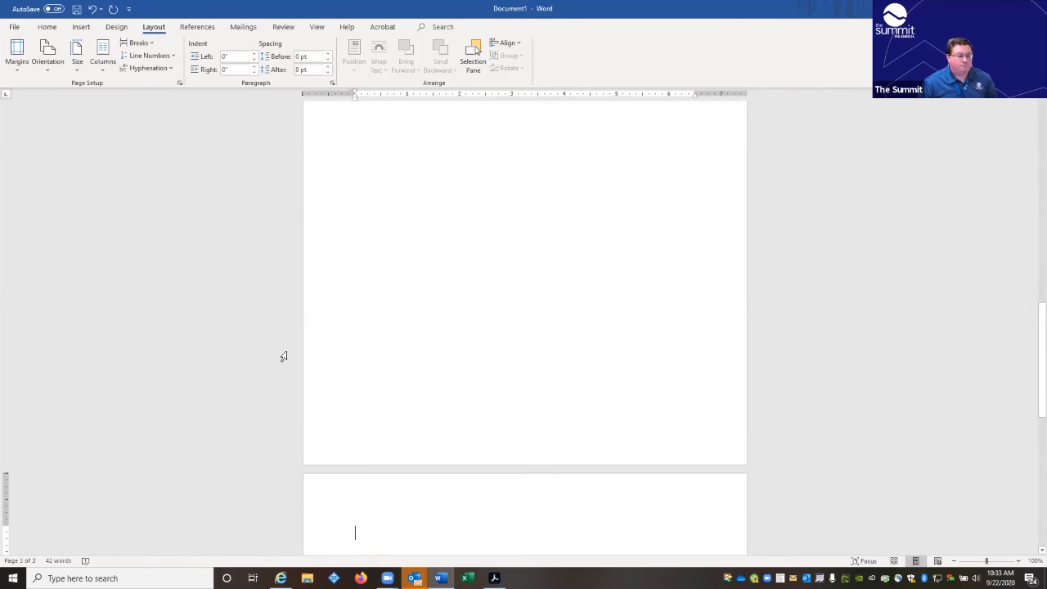
{"action": "type", "text": "Page 3"}
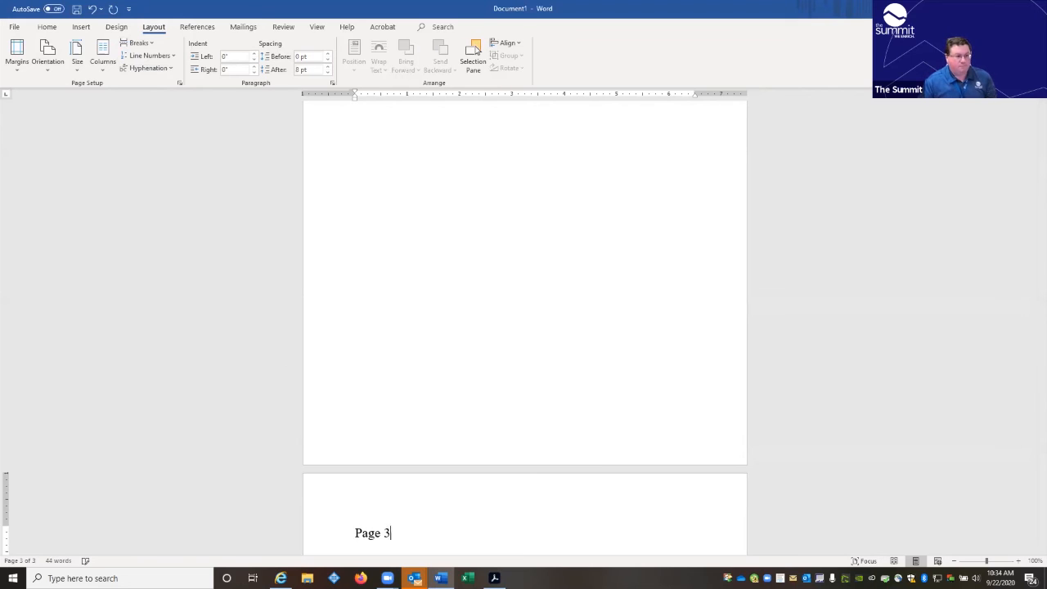
Step: Display the document in the Multiple Pages zoom and look over its three pages
{"action": "scroll", "coordinate": [442, 213], "scroll_direction": "up", "scroll_amount": 10}
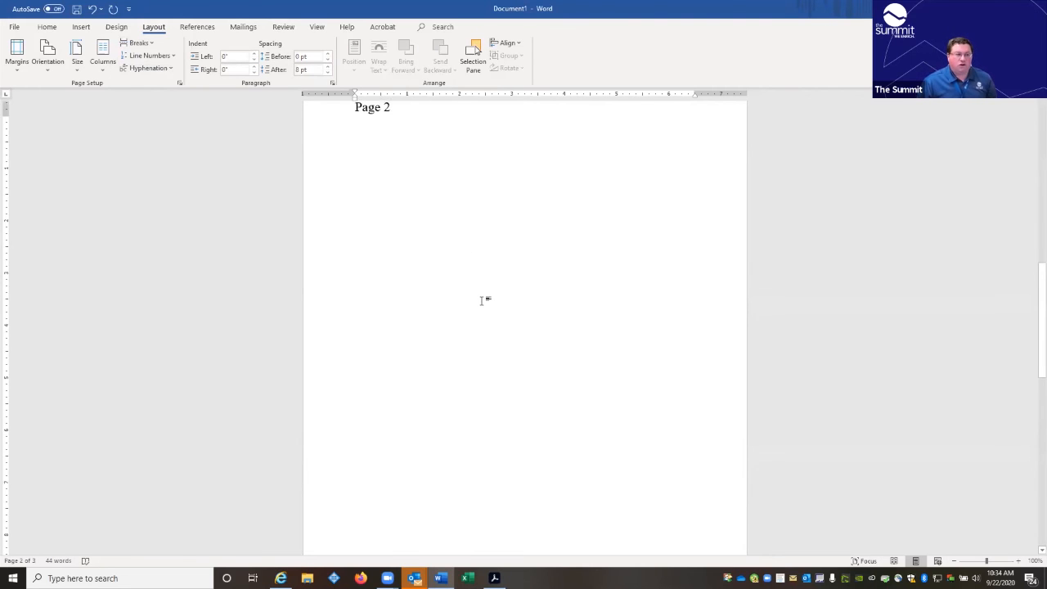
{"action": "scroll", "coordinate": [471, 276], "scroll_direction": "up", "scroll_amount": 4}
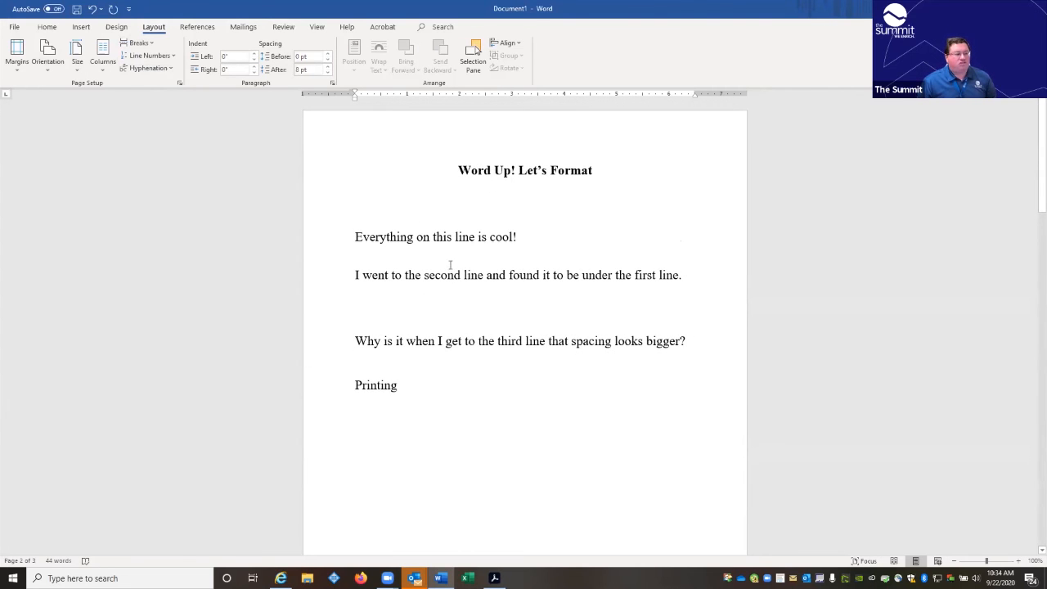
{"action": "left_click", "coordinate": [316, 29]}
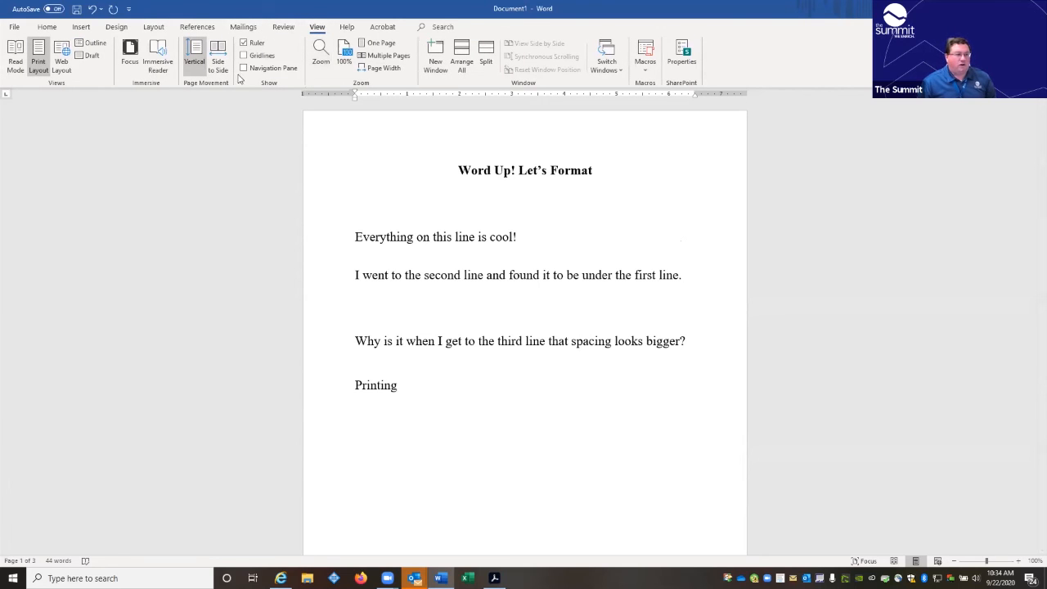
{"action": "left_click", "coordinate": [390, 56]}
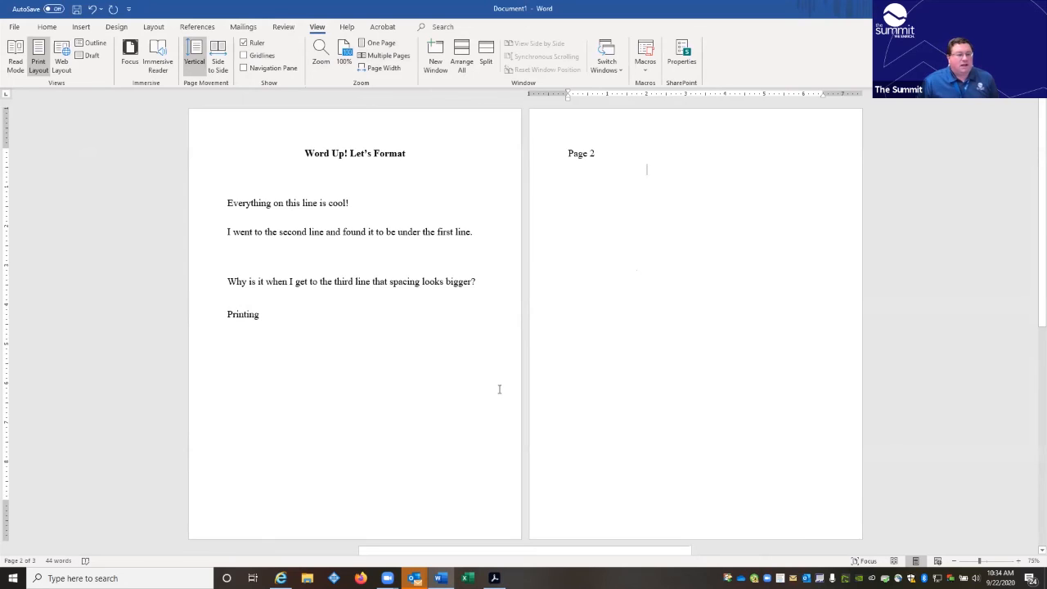
{"action": "scroll", "coordinate": [499, 390], "scroll_direction": "down", "scroll_amount": 2}
{"action": "scroll", "coordinate": [499, 392], "scroll_direction": "up", "scroll_amount": 2}
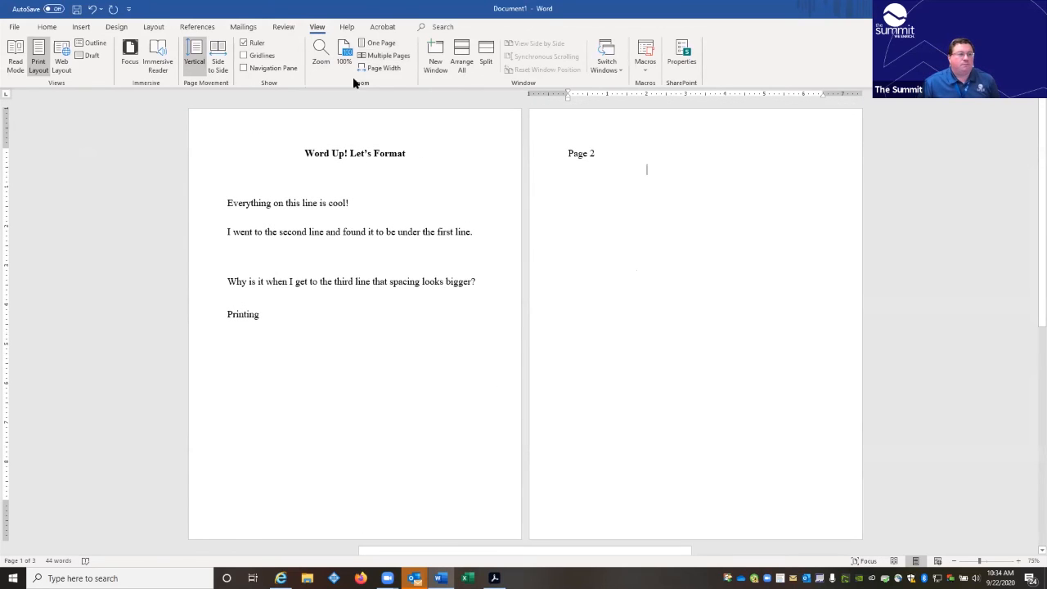
Step: Set the zoom to One Page and go back to the first page
{"action": "left_click", "coordinate": [381, 45]}
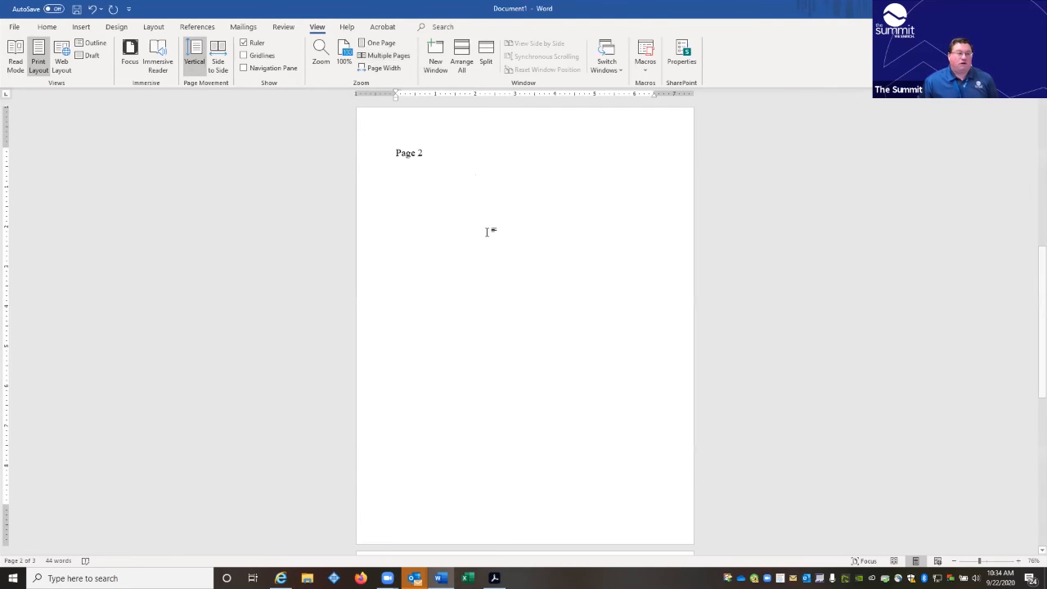
{"action": "scroll", "coordinate": [464, 211], "scroll_direction": "up", "scroll_amount": 3}
{"action": "scroll", "coordinate": [463, 211], "scroll_direction": "up", "scroll_amount": 7}
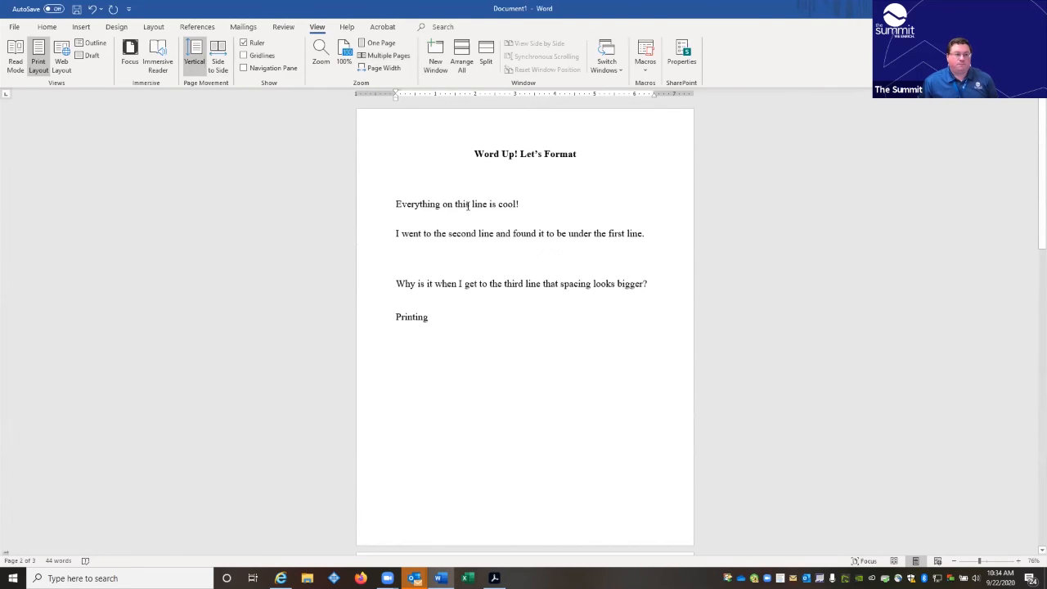